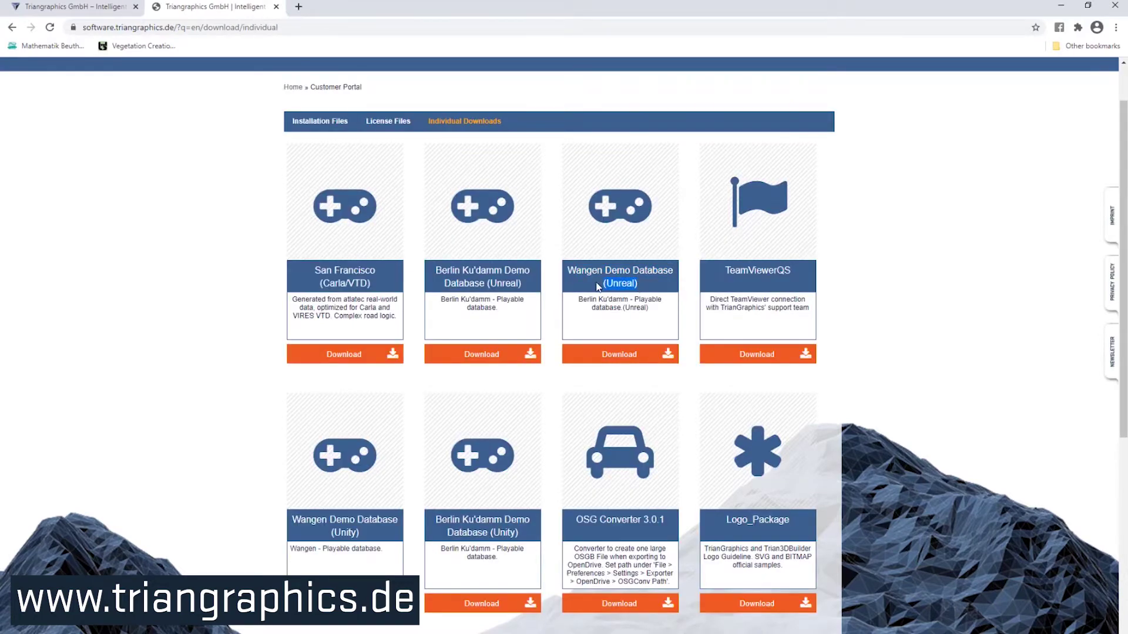
# Step: Scroll down to the Wangen Demo Database (Unreal) download on the Individual Downloads page
pyautogui.scroll(-1, 591, 287)
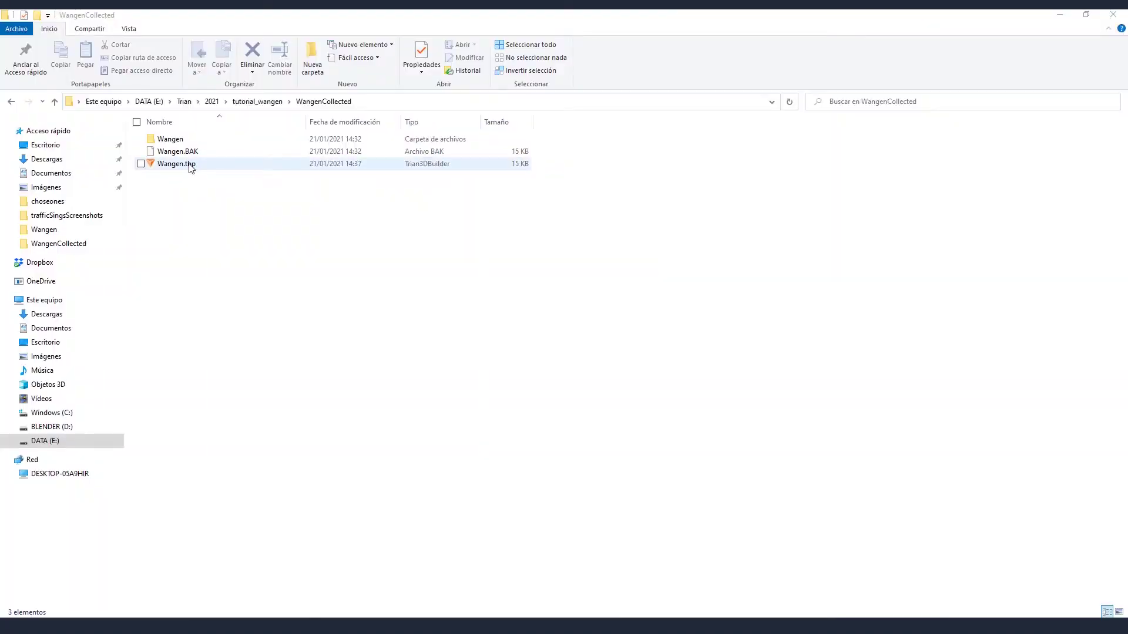
# Step: Open Wangen.tbp in Trian3DBuilder and center the project area in the map view
pyautogui.doubleClick(190, 167)
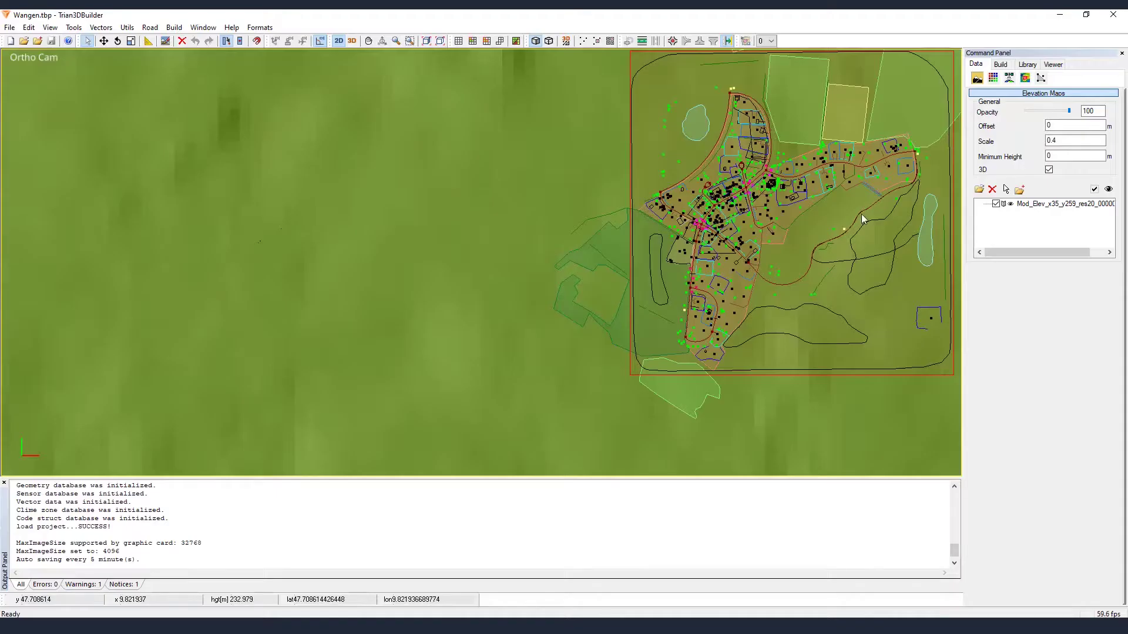
pyautogui.moveTo(861, 219); pyautogui.dragTo(624, 259, button='middle')
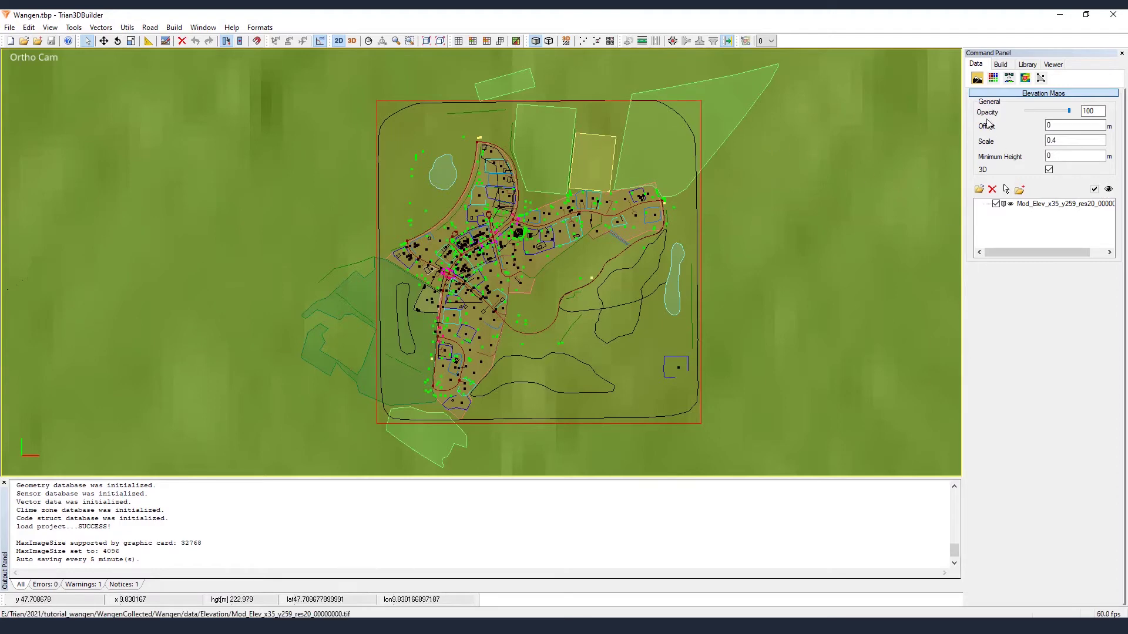
# Step: In the build settings, disable Unreal Datasmith export and enable OpenSceneGraph IVE export
pyautogui.click(999, 67)
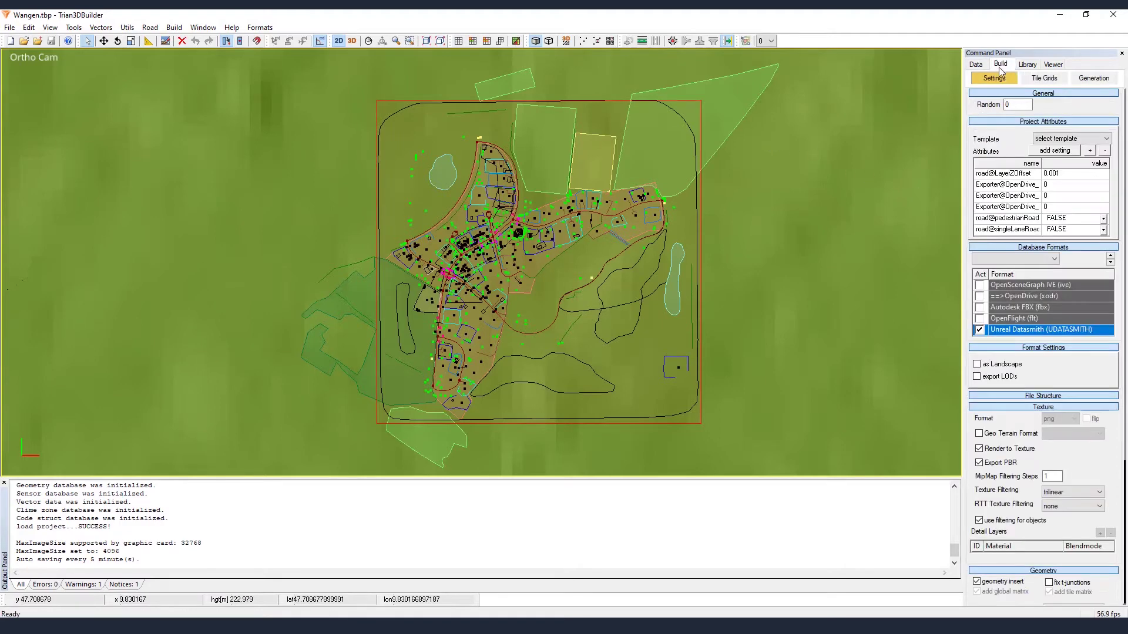
pyautogui.click(979, 330)
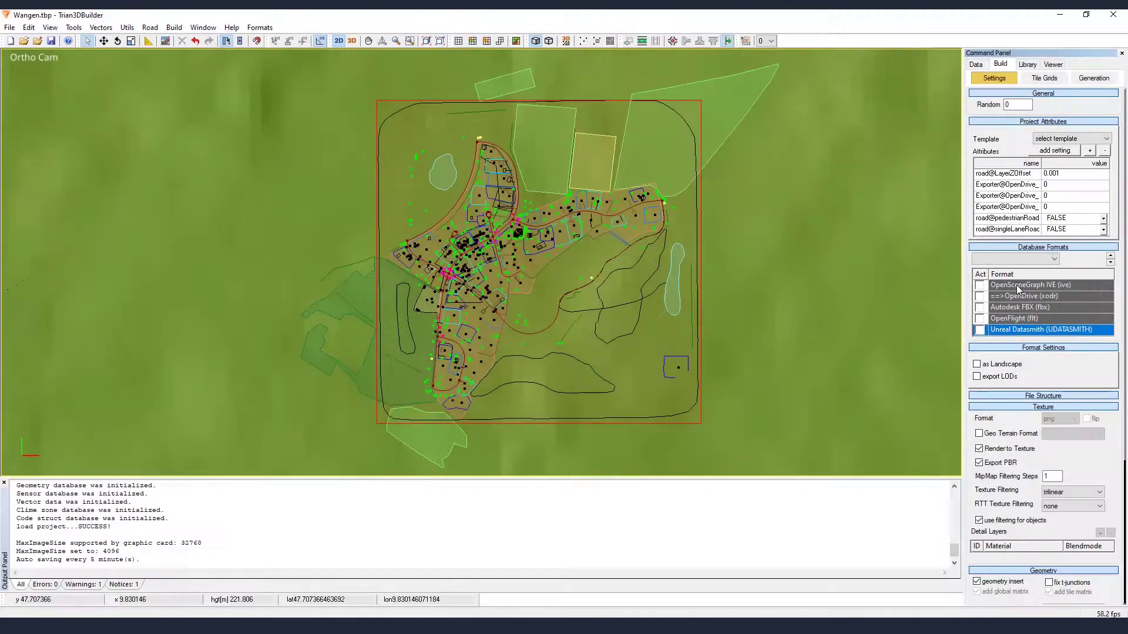
pyautogui.click(992, 288)
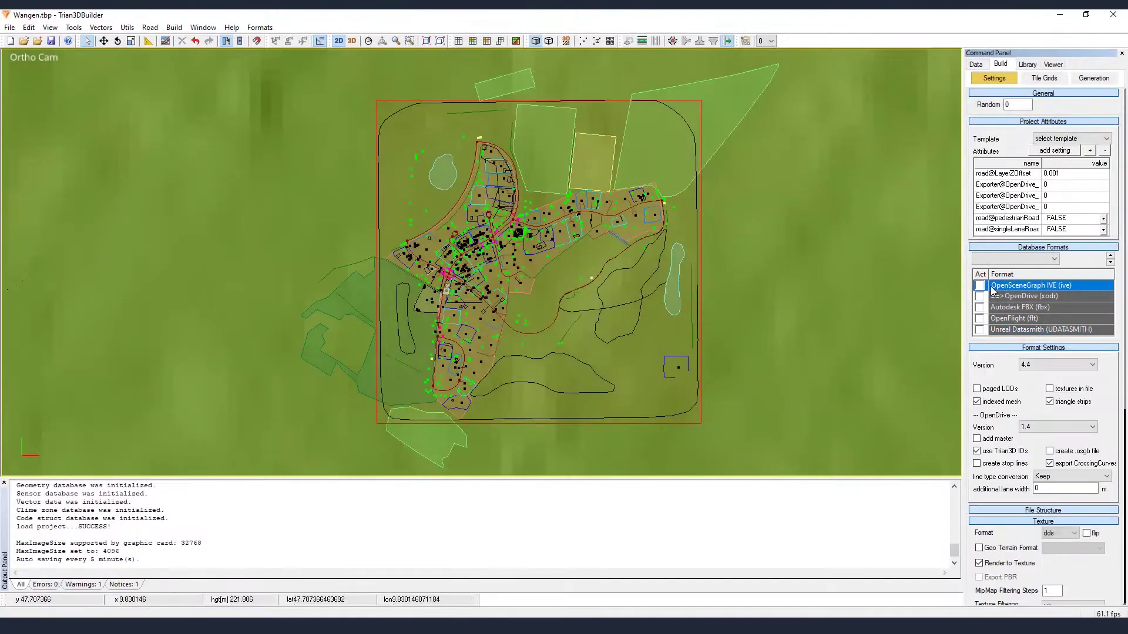
pyautogui.click(980, 286)
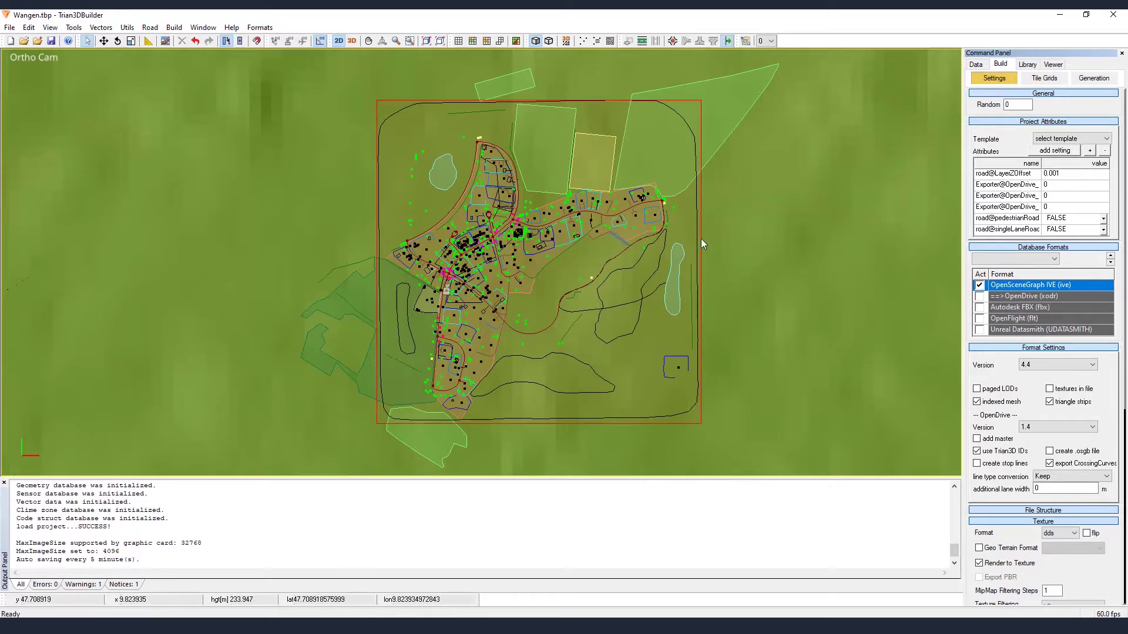
pyautogui.scroll(2, 725, 225)
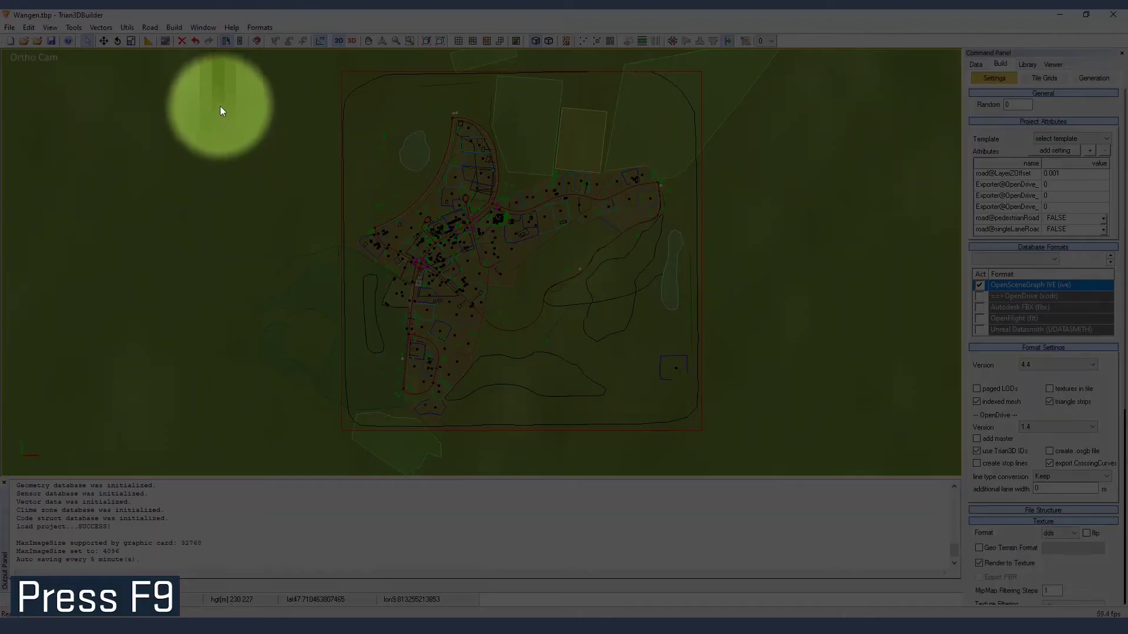
# Step: Build the terrain and fly the 3D view toward the intersection
pyautogui.click(176, 28)
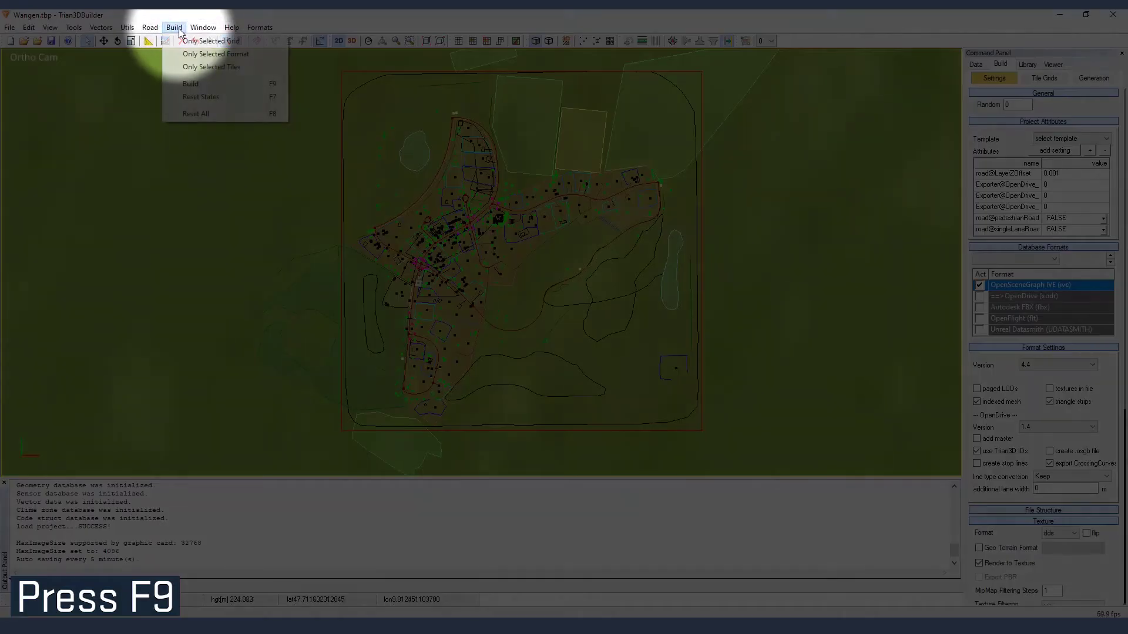
pyautogui.click(206, 85)
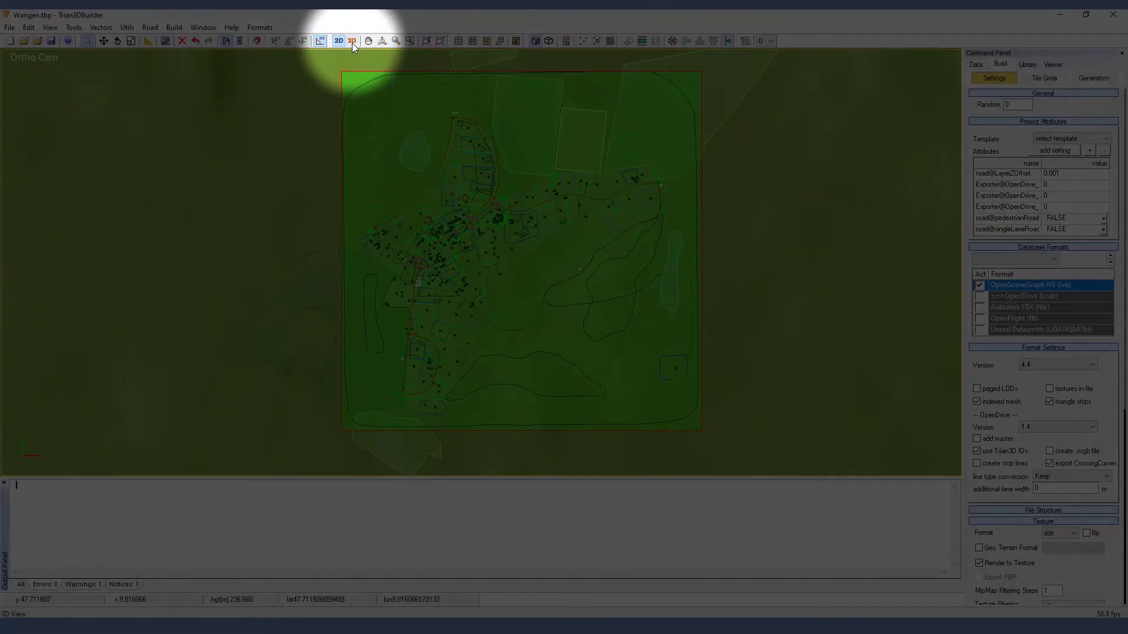
pyautogui.click(352, 43)
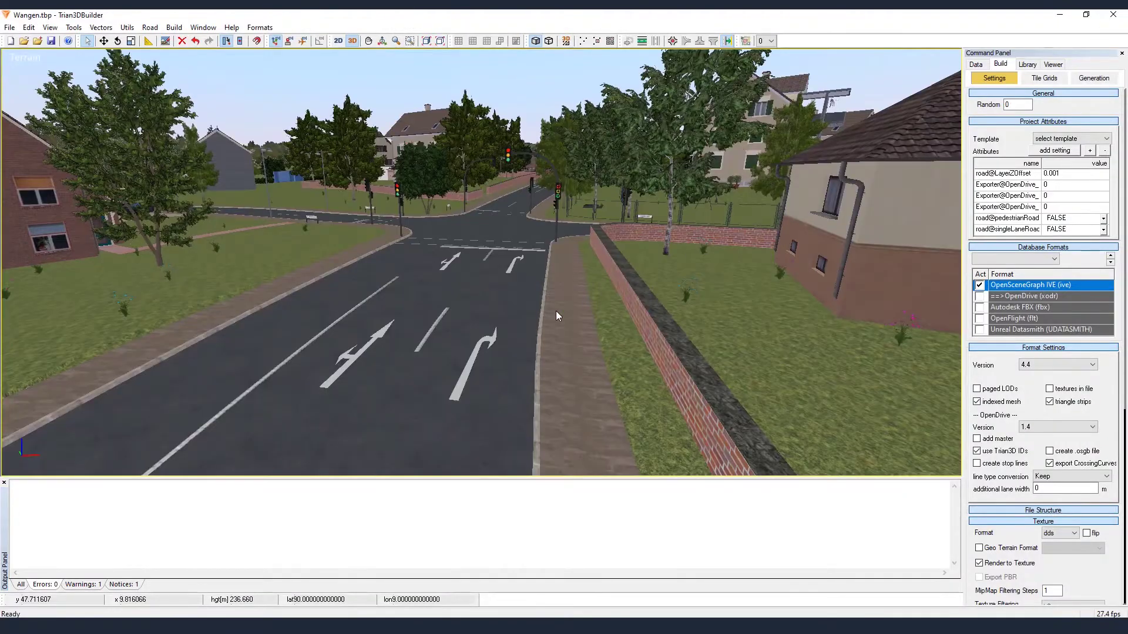
pyautogui.scroll(-5, 555, 312)
pyautogui.moveTo(613, 234); pyautogui.dragTo(601, 286)
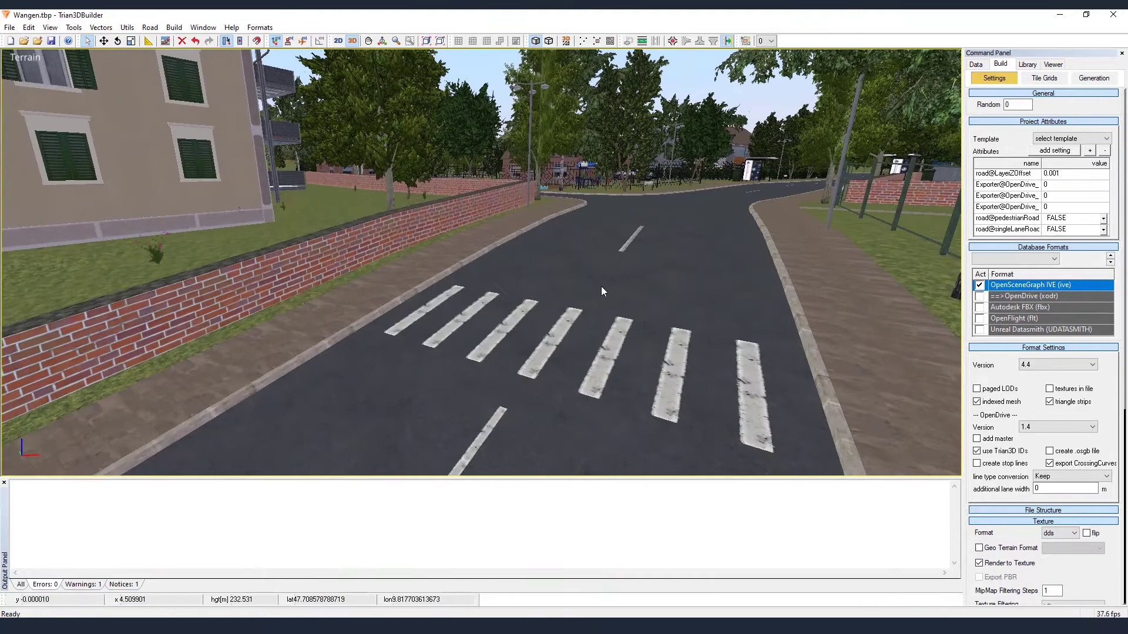
# Step: Make Unreal Datasmith the only active export format instead of OpenSceneGraph IVE
pyautogui.click(979, 286)
pyautogui.click(1024, 331)
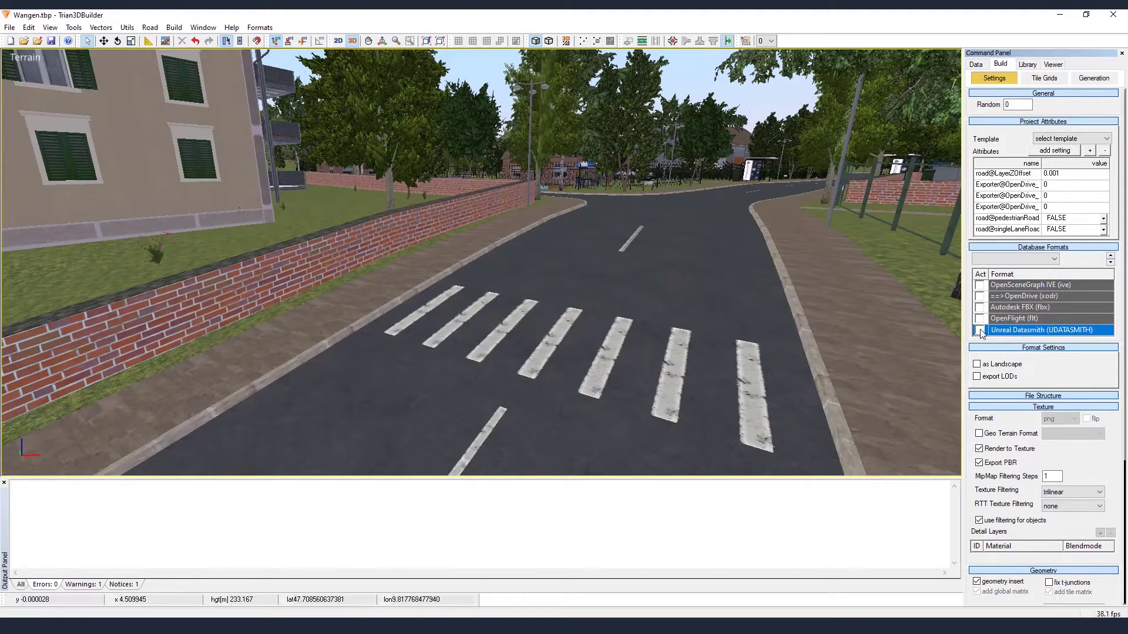
pyautogui.click(980, 330)
pyautogui.scroll(-5, 649, 256)
pyautogui.moveTo(649, 256); pyautogui.dragTo(642, 143, button='middle')
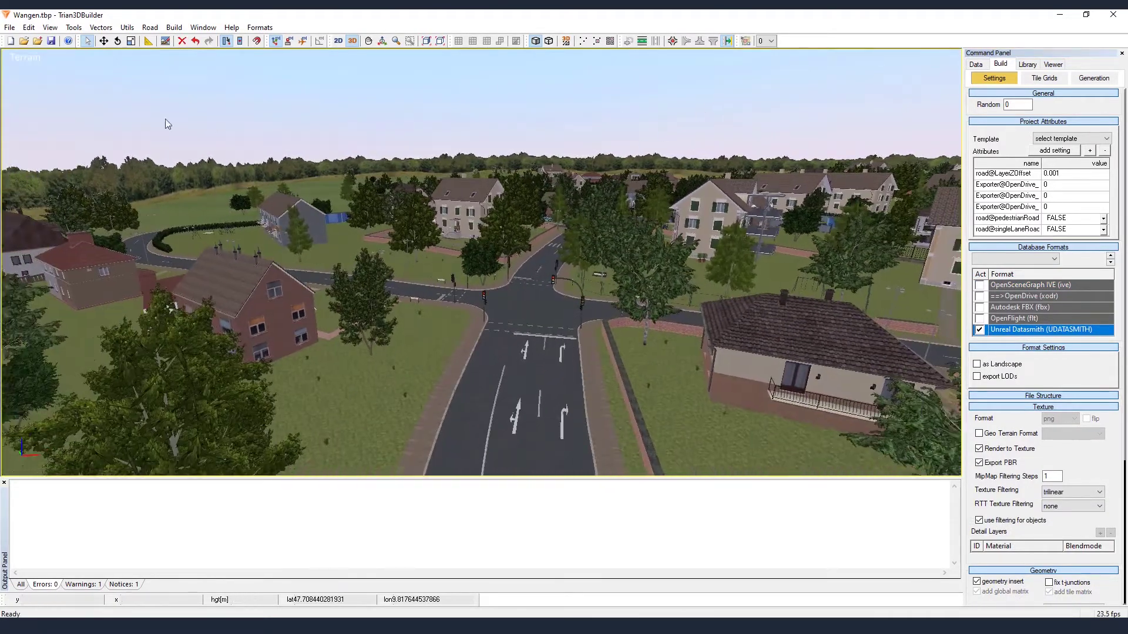
# Step: Clean up the old terrain folders, confirming deletion, and return to the 2D map
pyautogui.click(11, 28)
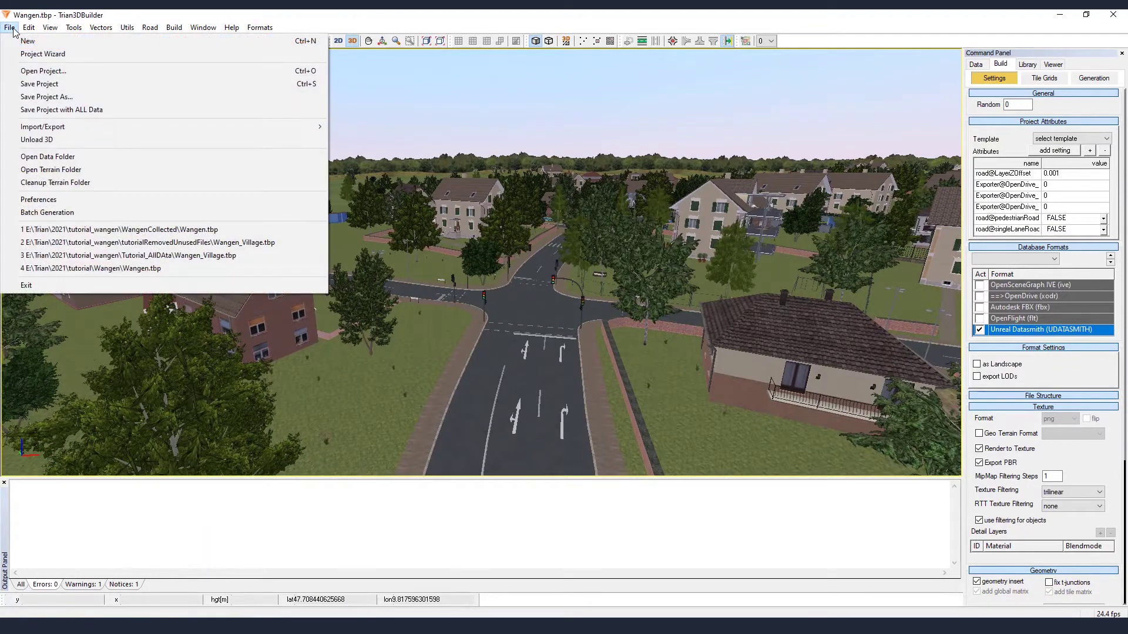
pyautogui.click(64, 183)
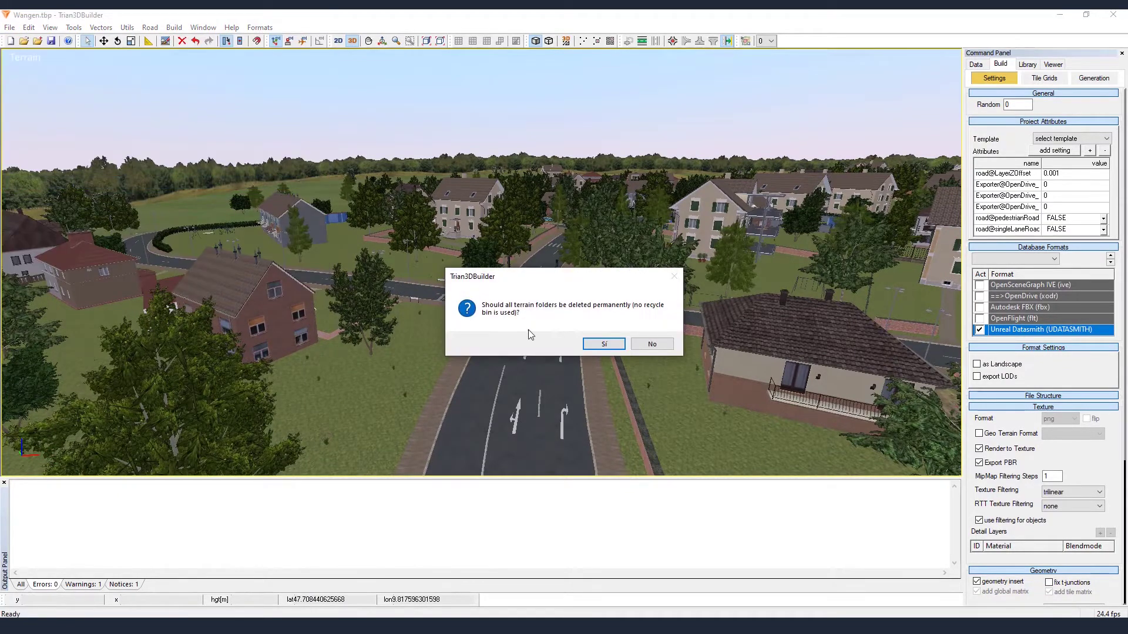
pyautogui.click(604, 344)
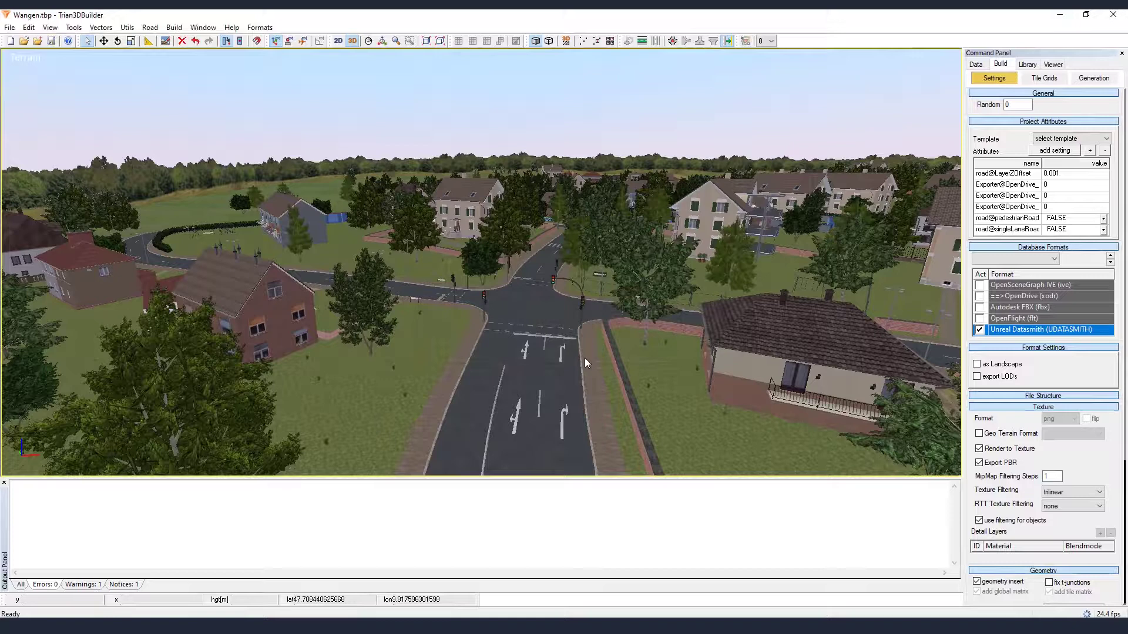
pyautogui.click(338, 41)
pyautogui.click(320, 41)
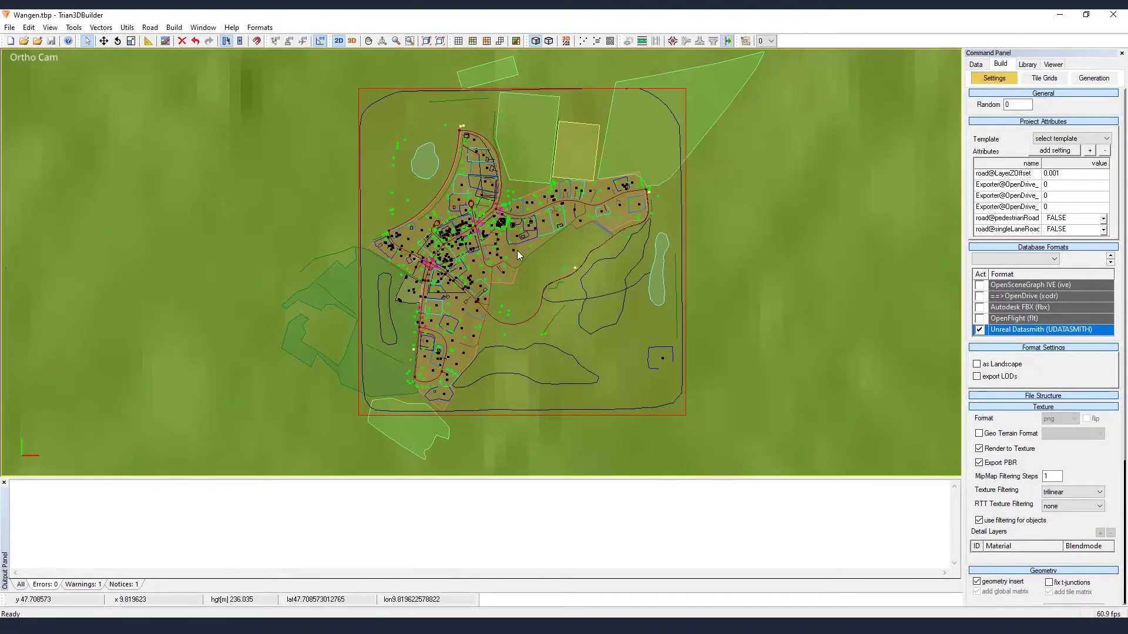
# Step: Rebuild the Wangen terrain for Unreal Datasmith export
pyautogui.click(174, 27)
pyautogui.click(209, 42)
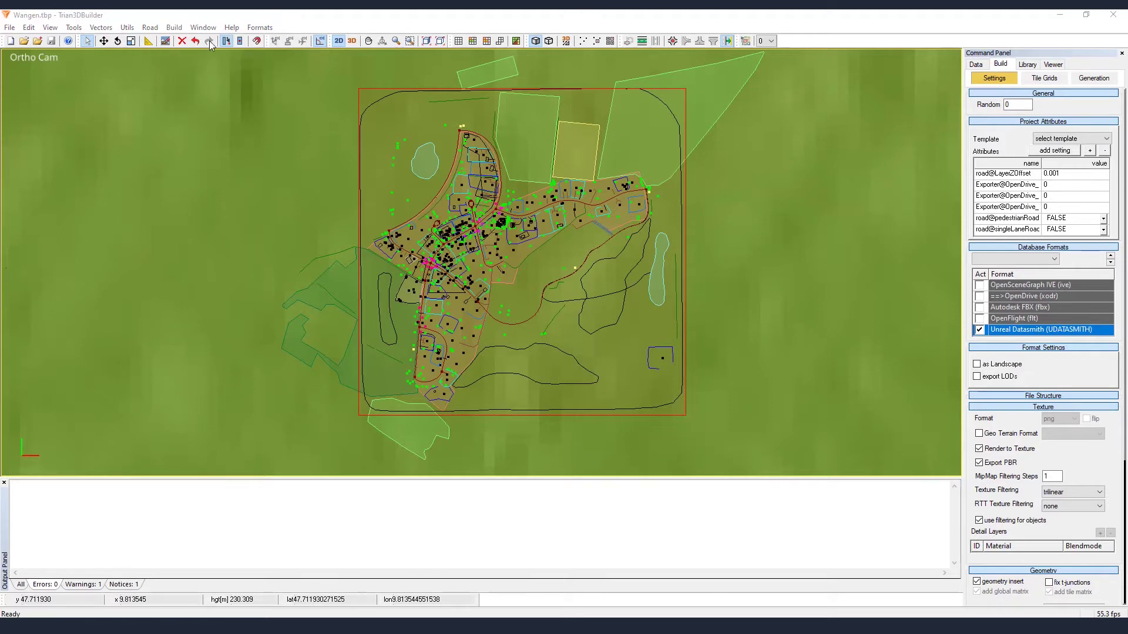
pyautogui.click(174, 27)
pyautogui.click(193, 84)
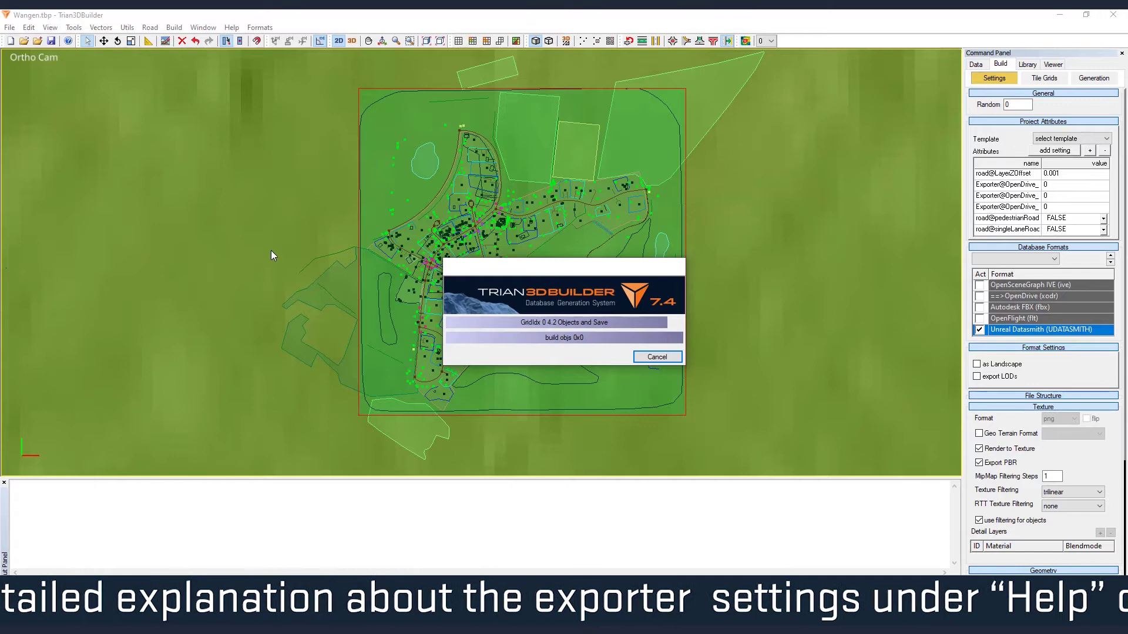
pyautogui.moveTo(424, 221); pyautogui.dragTo(404, 237, button='middle')
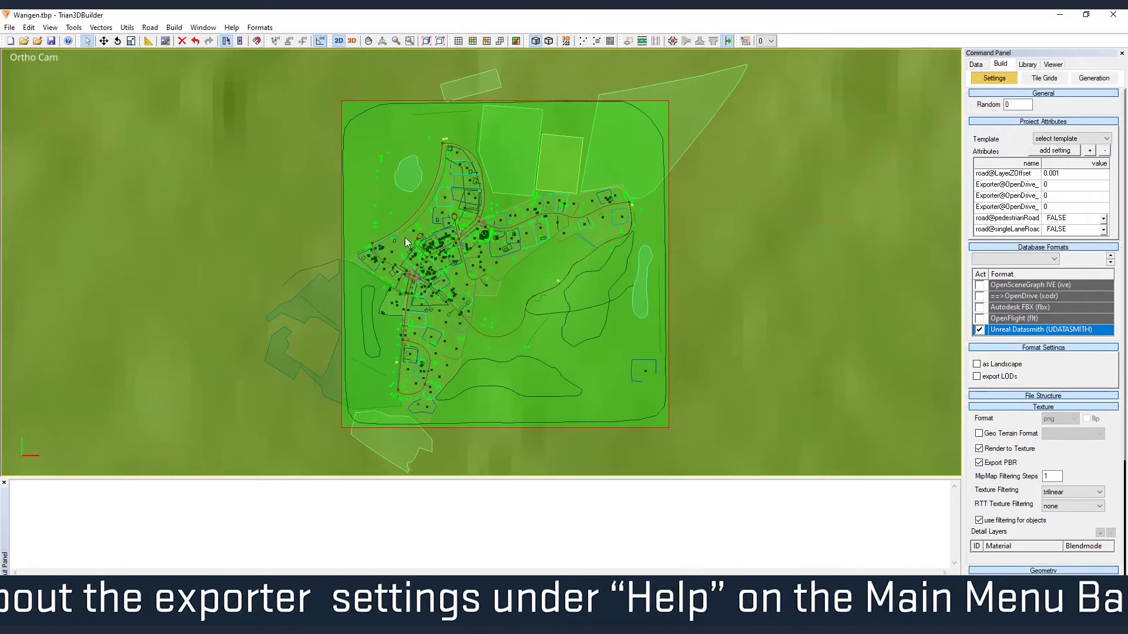
pyautogui.click(10, 28)
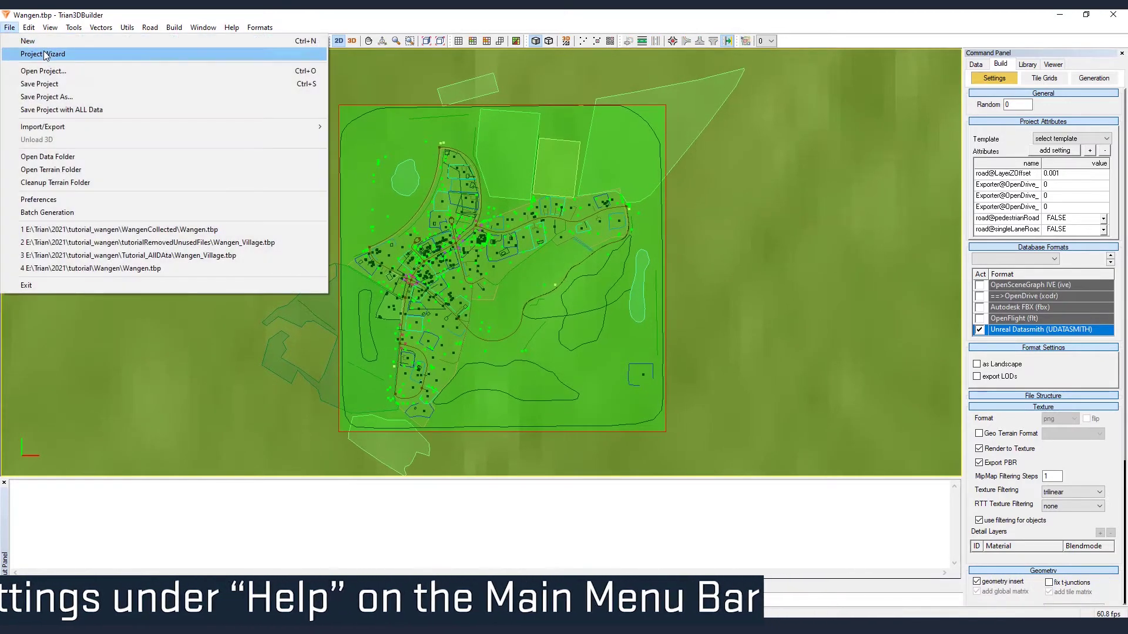
# Step: Check Wangen_0_0.udatasmith and Wangen_Assets.udatasmith in the terrain folder, then minimize it
pyautogui.click(75, 169)
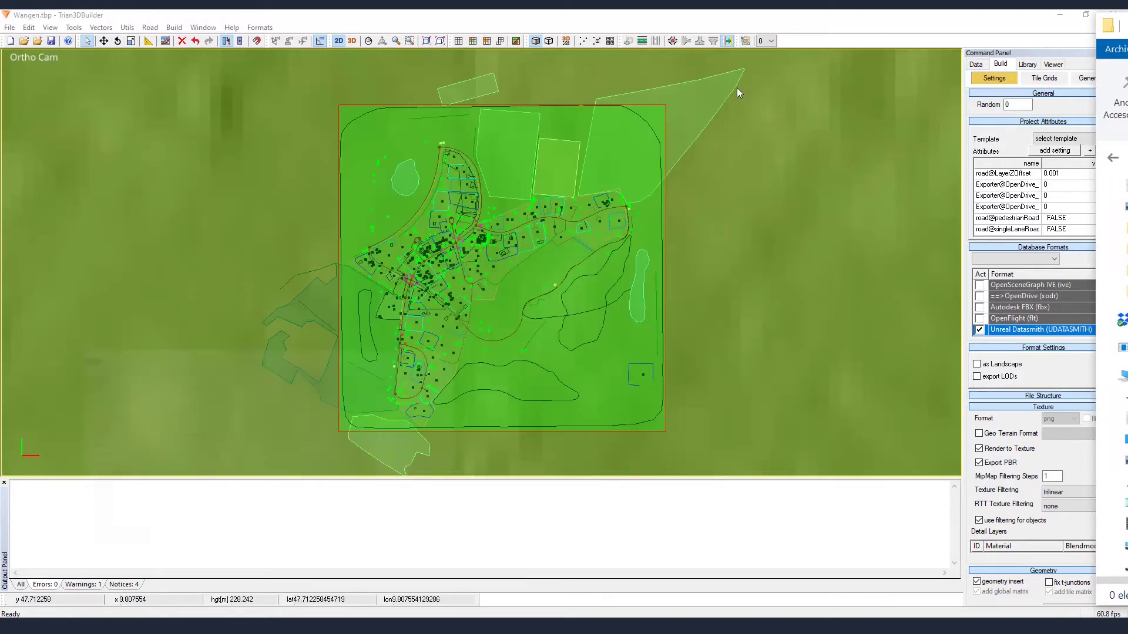
pyautogui.click(724, 80)
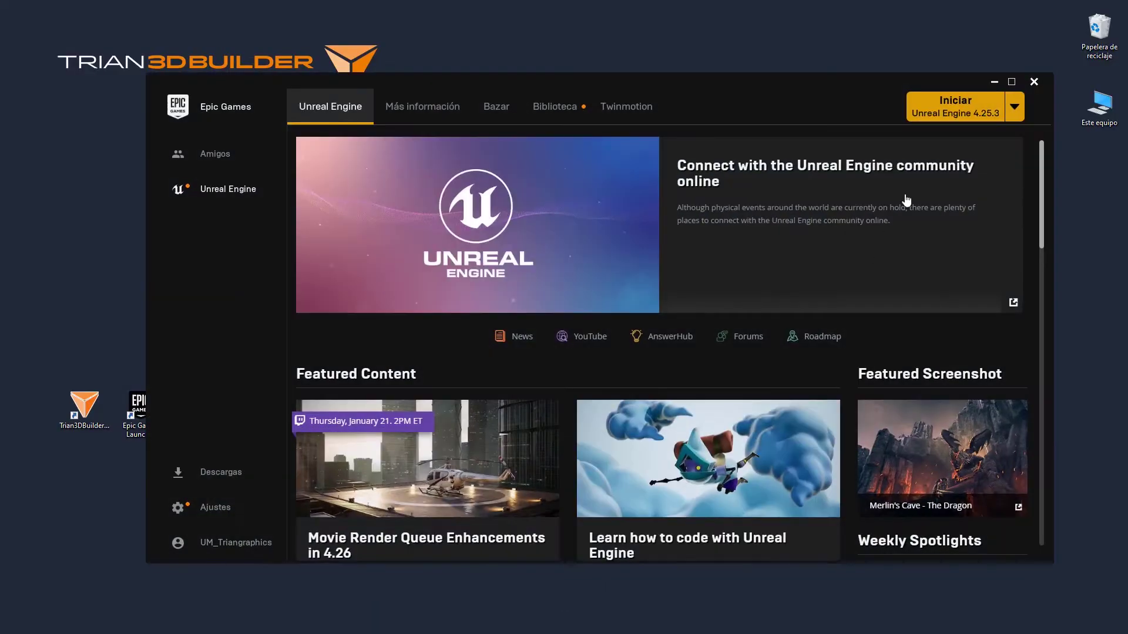
# Step: Maximize the Epic Games Launcher and launch Unreal Engine 4.25.3
pyautogui.click(1012, 82)
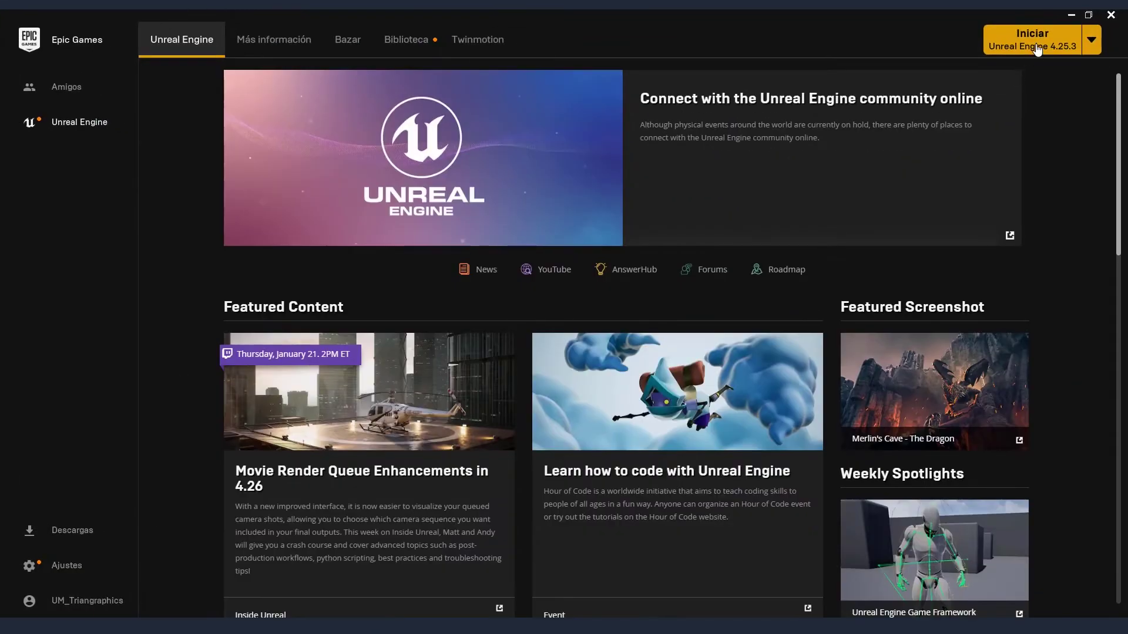
pyautogui.click(1060, 48)
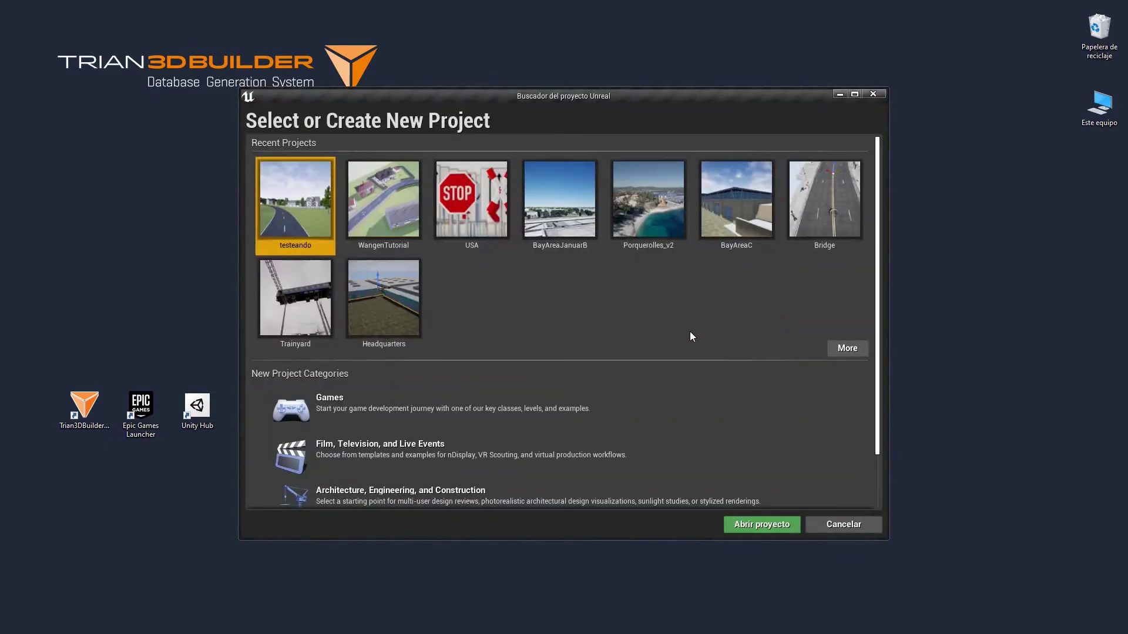
# Step: Start a new Games category project and continue to the project settings page
pyautogui.scroll(-1, 692, 336)
pyautogui.click(429, 378)
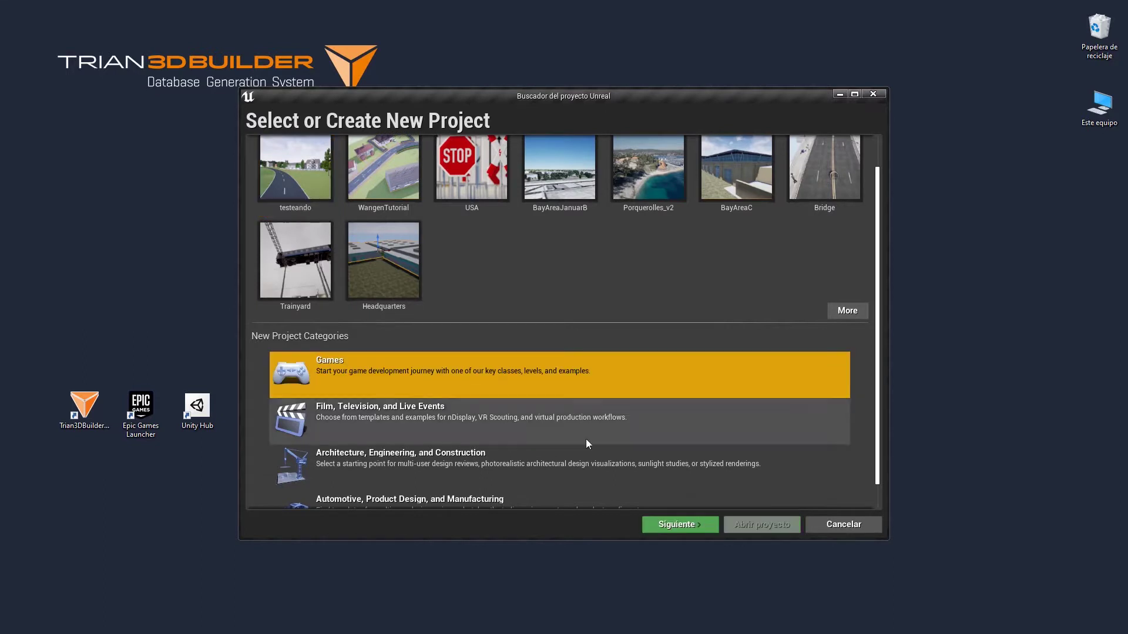
pyautogui.click(678, 525)
pyautogui.click(919, 605)
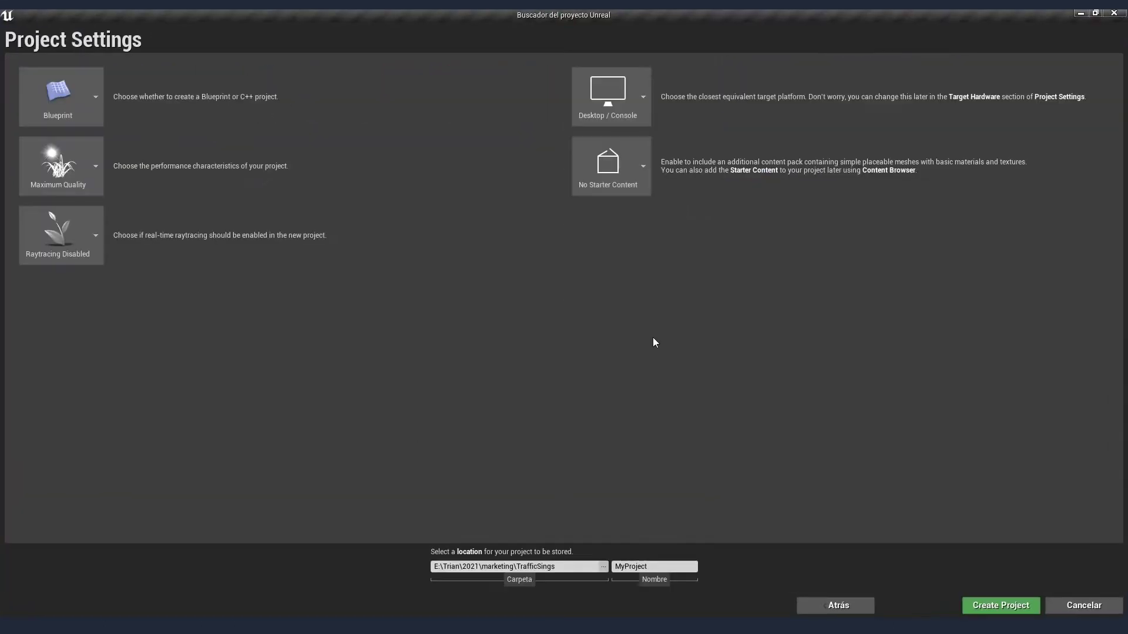
# Step: Set the new project's location to the Unreal_Projects\Wangen folder
pyautogui.moveTo(592, 567); pyautogui.dragTo(436, 558)
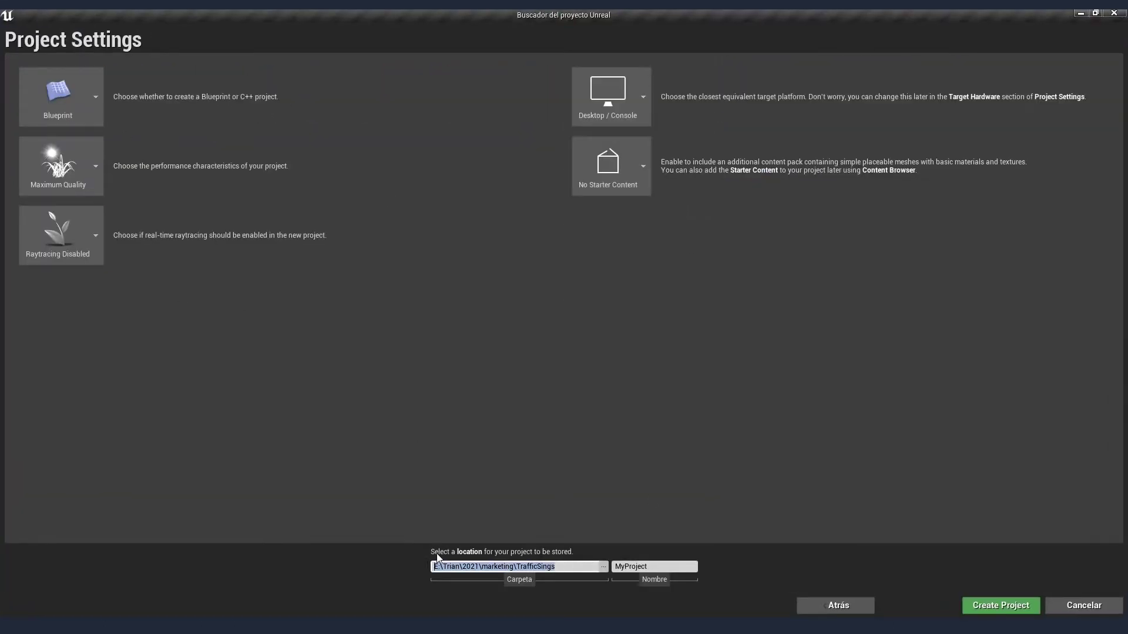
pyautogui.write('E:\\Trian\\2021\\tutorial_wangen\\Unreal_Projects')
pyautogui.click(658, 568)
pyautogui.click(603, 567)
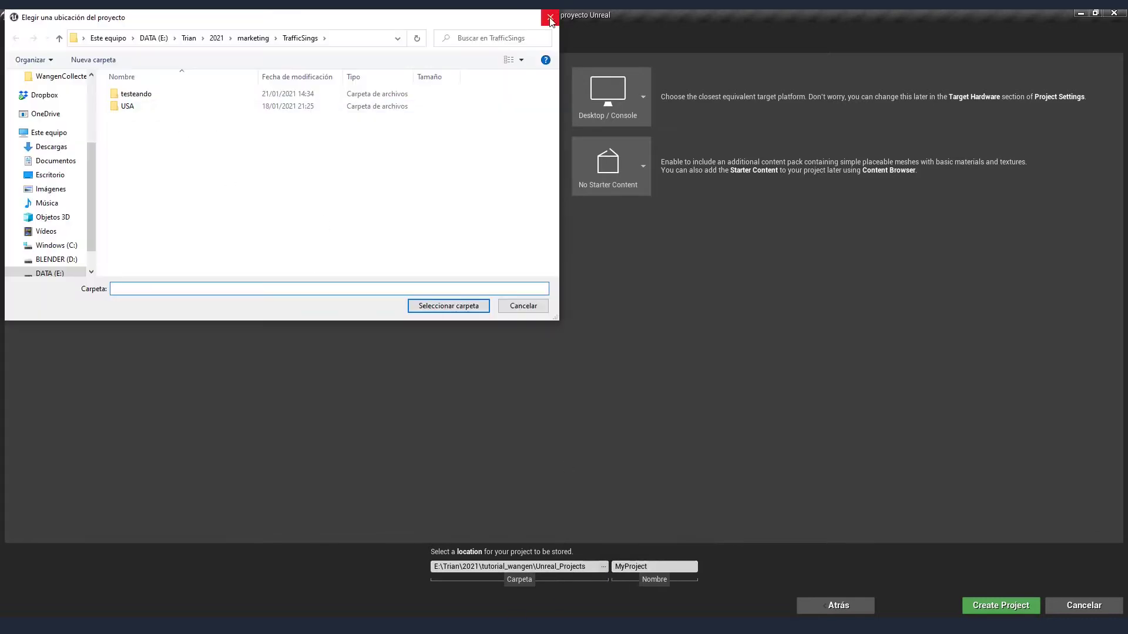
pyautogui.click(369, 39)
pyautogui.press('Return')
pyautogui.click(147, 100)
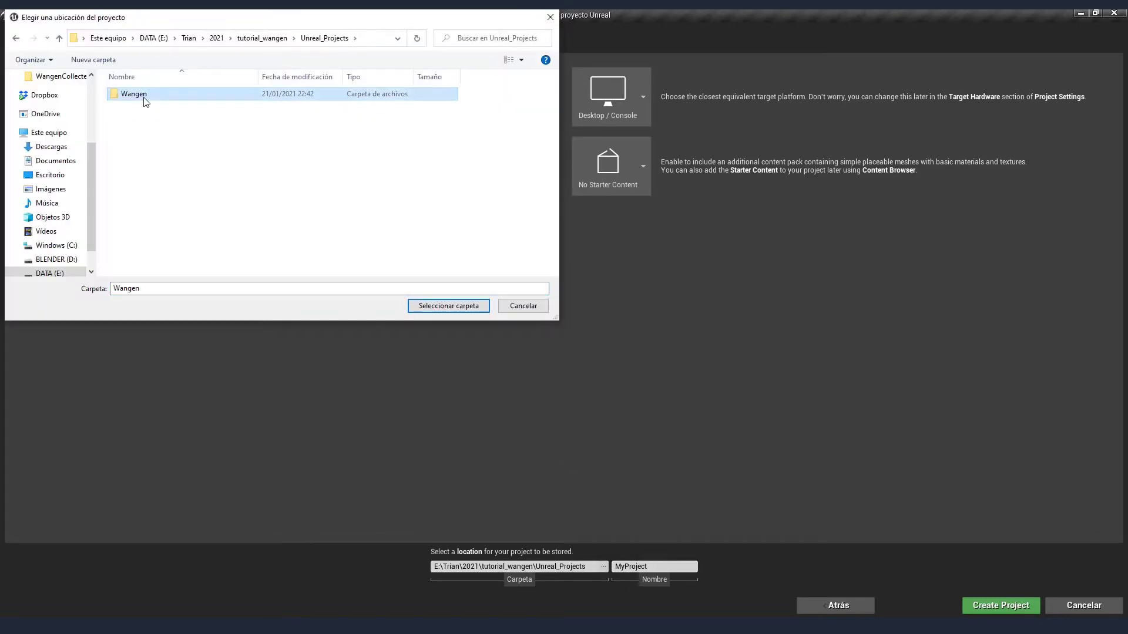
pyautogui.doubleClick(146, 100)
pyautogui.click(448, 306)
# Step: Name the project Tutorial_Wangen and create it
pyautogui.moveTo(663, 569); pyautogui.dragTo(620, 569)
pyautogui.write('Tutorial_Wangen')
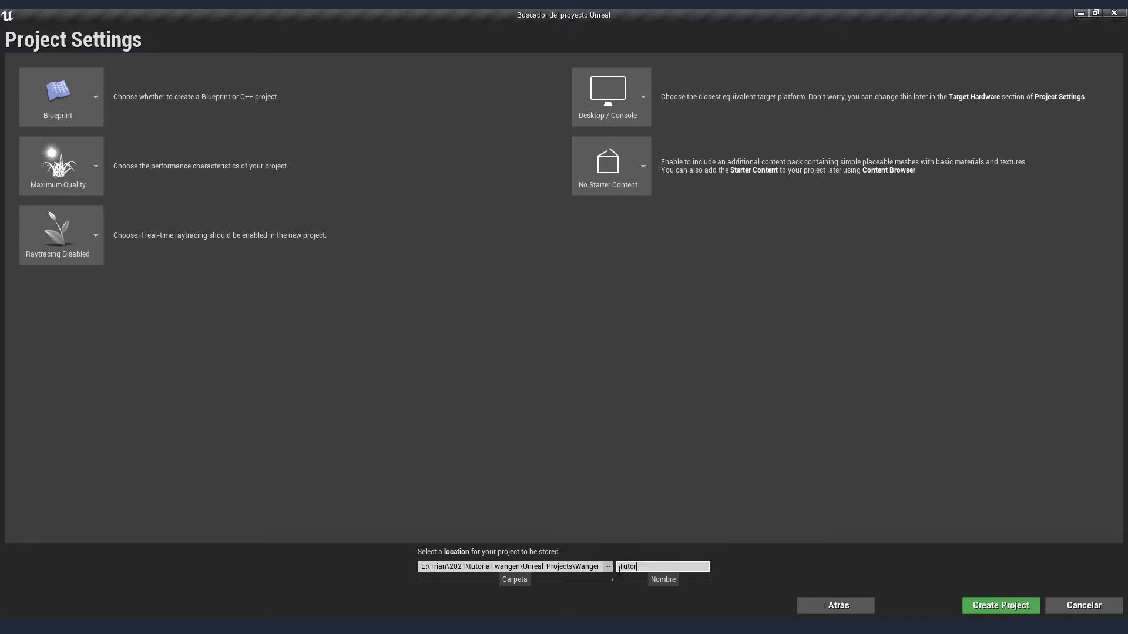
pyautogui.click(1001, 606)
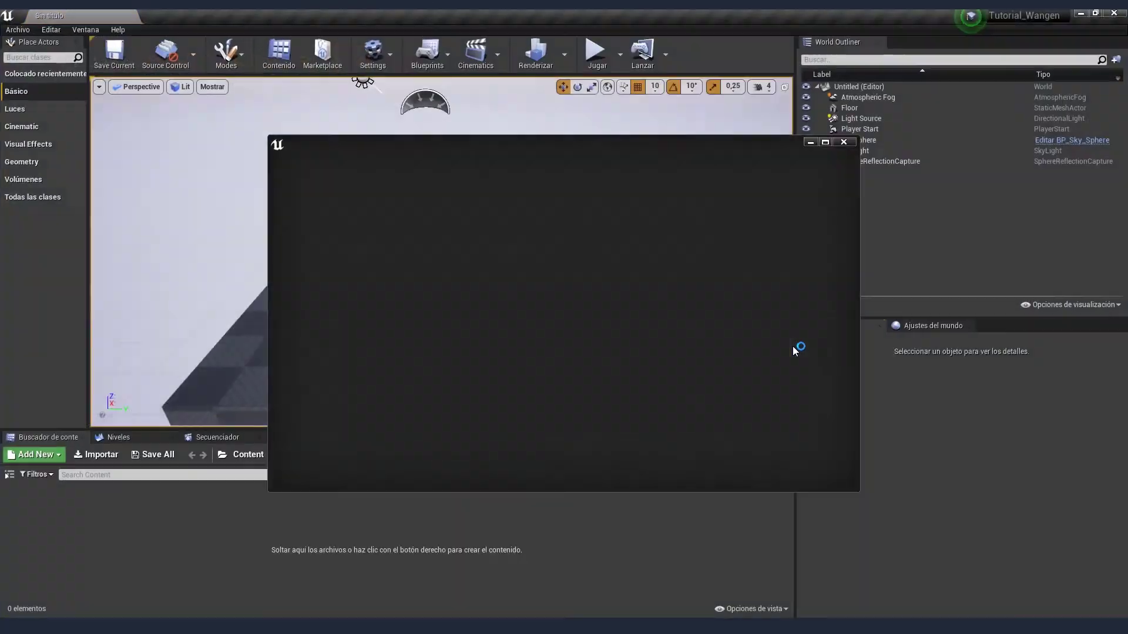
# Step: Close the blank extra window and search the Plugins list for 'datasmith'
pyautogui.click(843, 142)
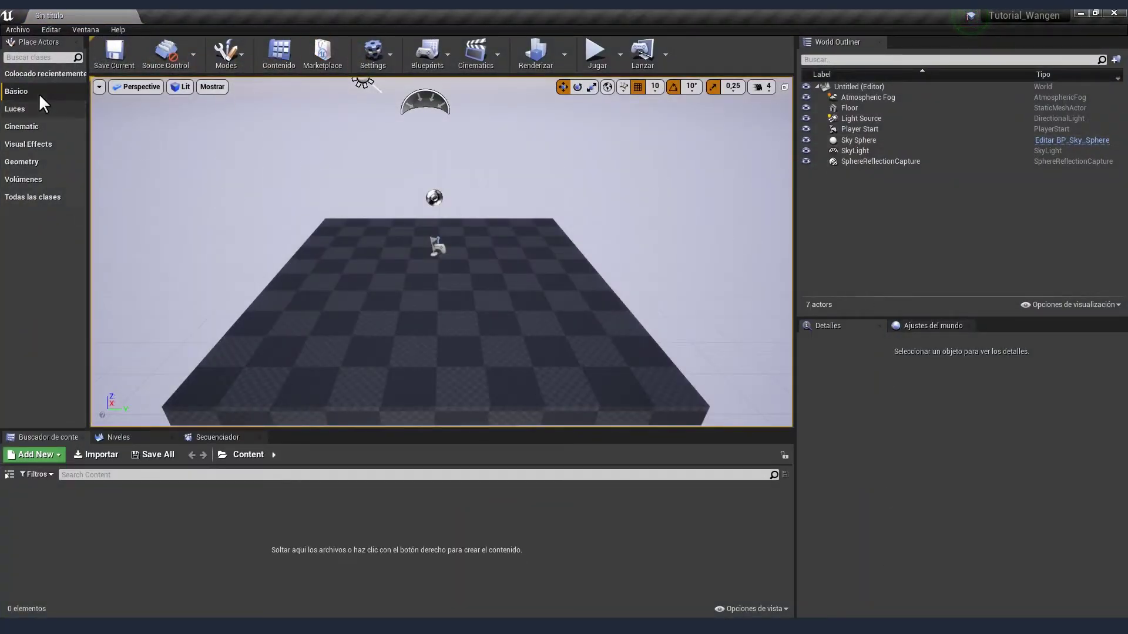
pyautogui.click(51, 31)
pyautogui.click(80, 208)
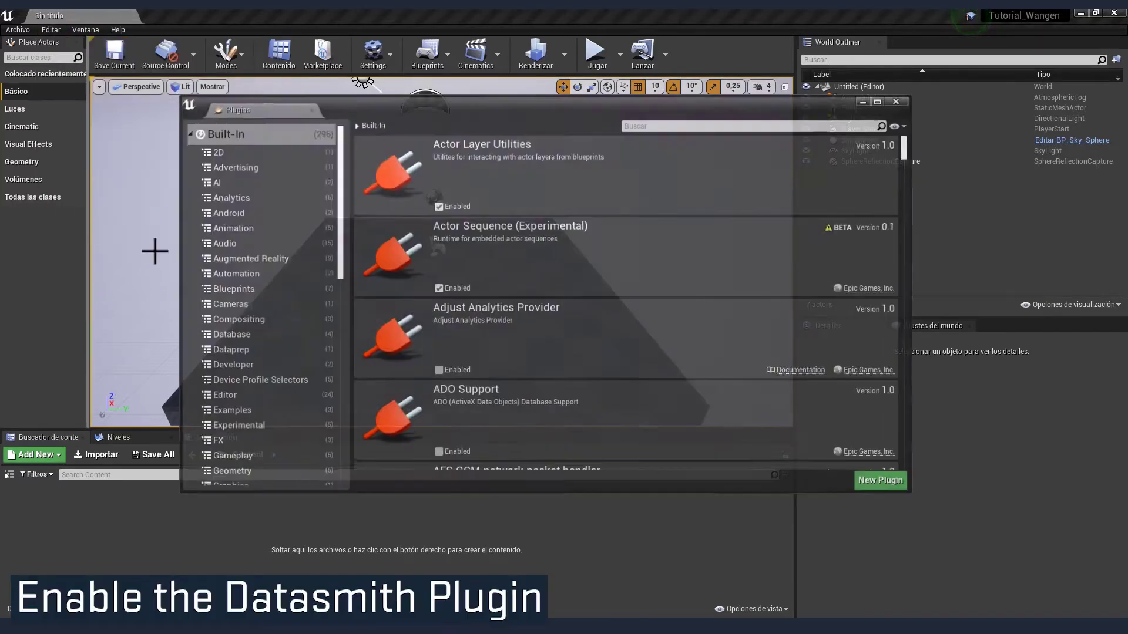
pyautogui.click(678, 128)
pyautogui.write('d')
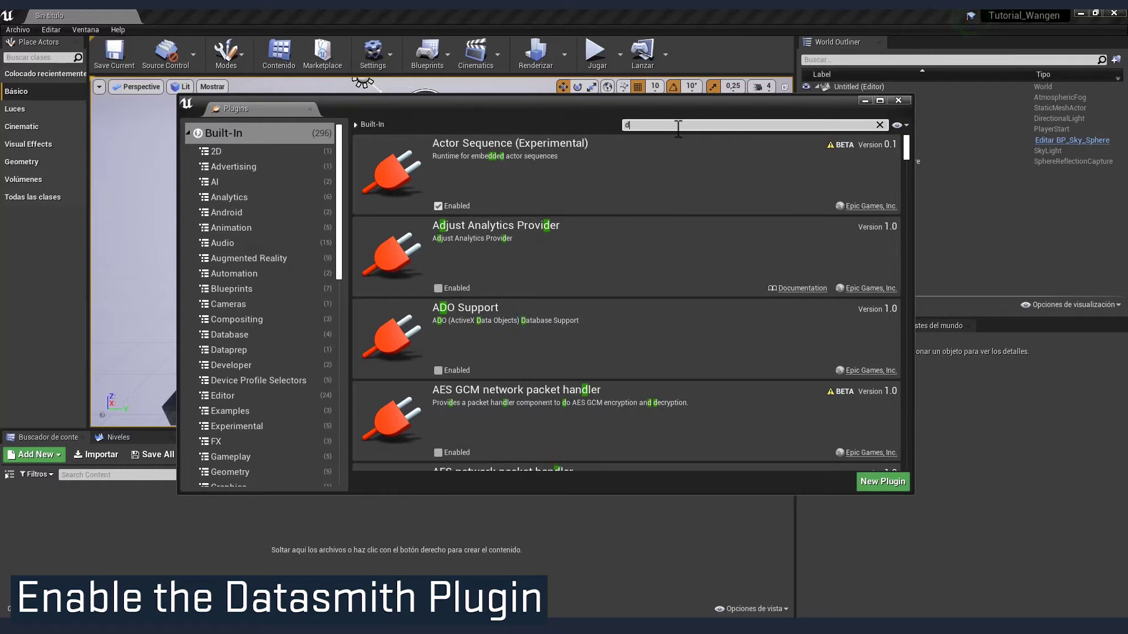
pyautogui.write('atasmi')
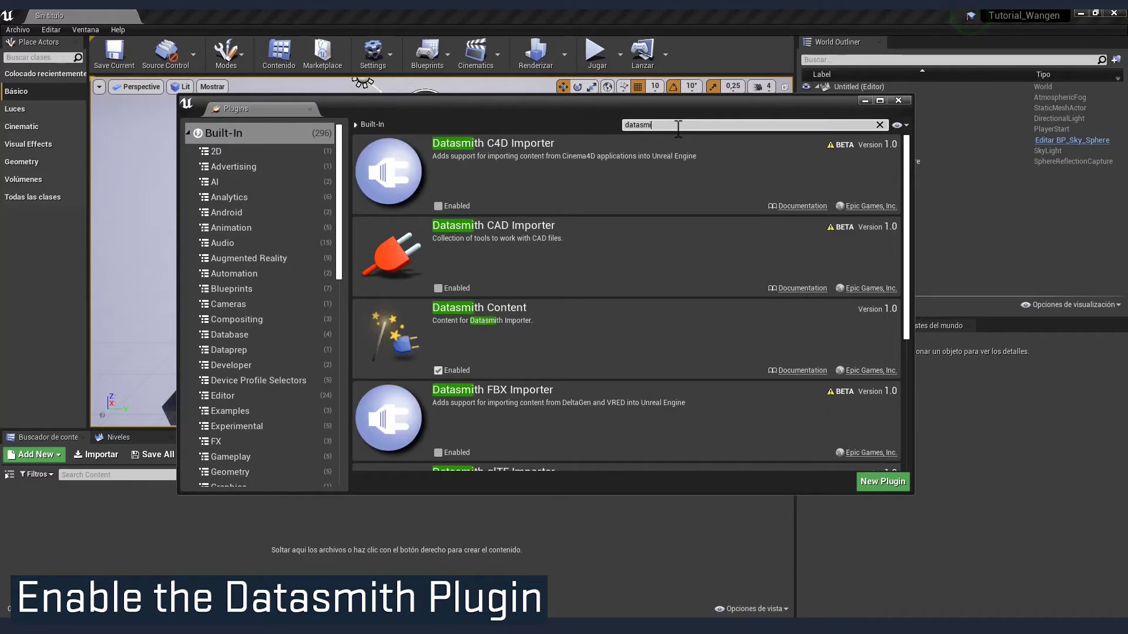
pyautogui.write('th')
# Step: Enable the Datasmith Importer beta plugin, confirm, and close the Plugins window
pyautogui.scroll(-3, 651, 293)
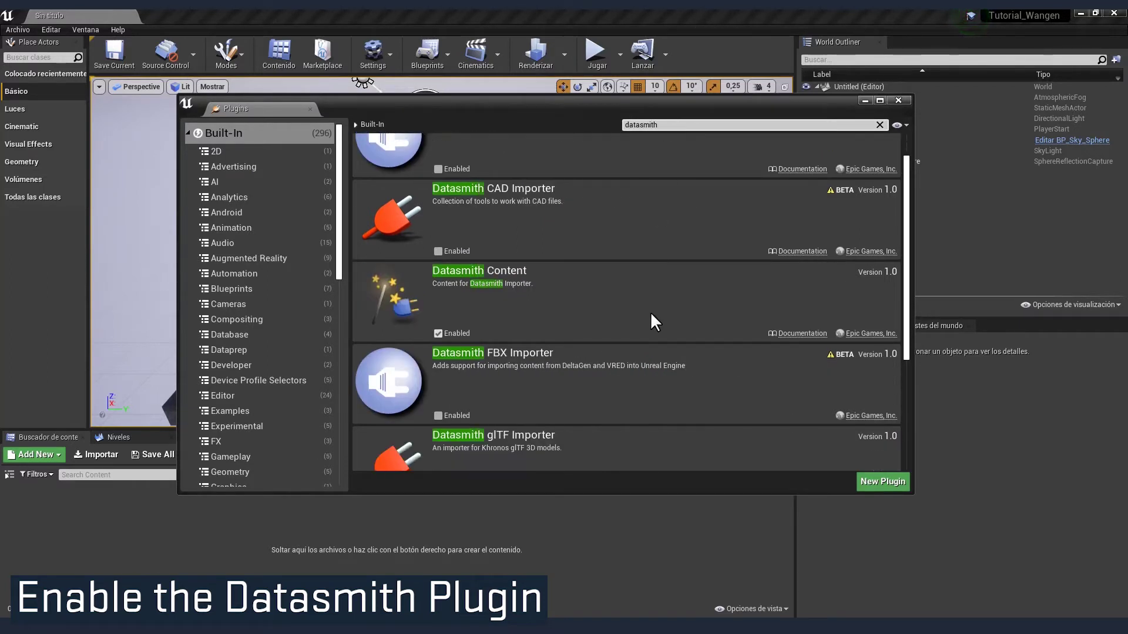
pyautogui.scroll(-1, 645, 326)
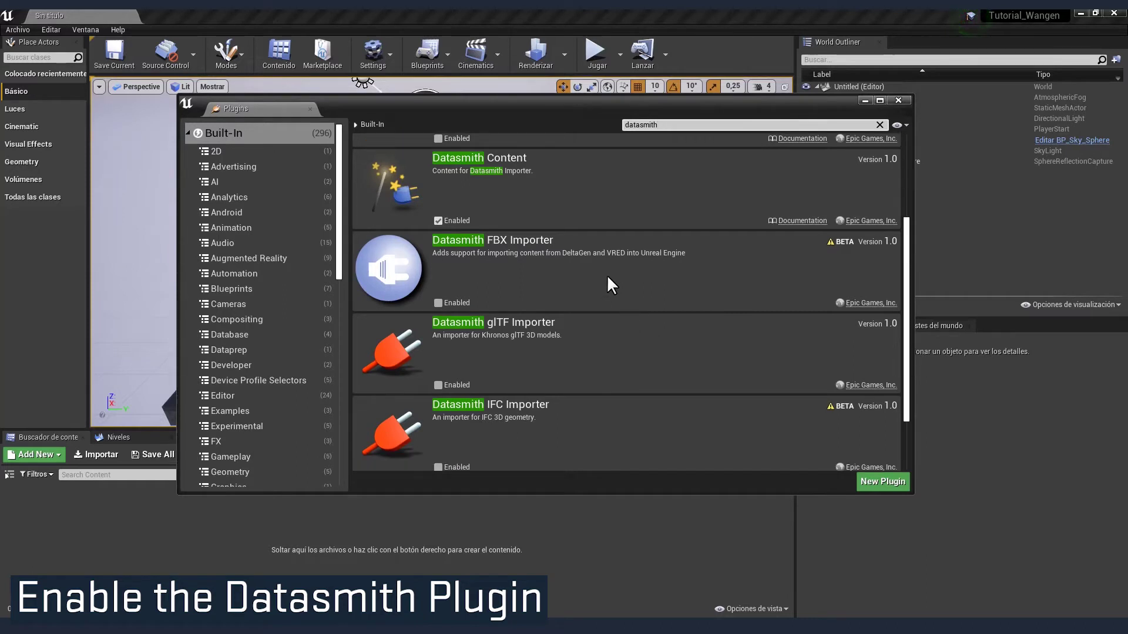
pyautogui.scroll(-4, 662, 396)
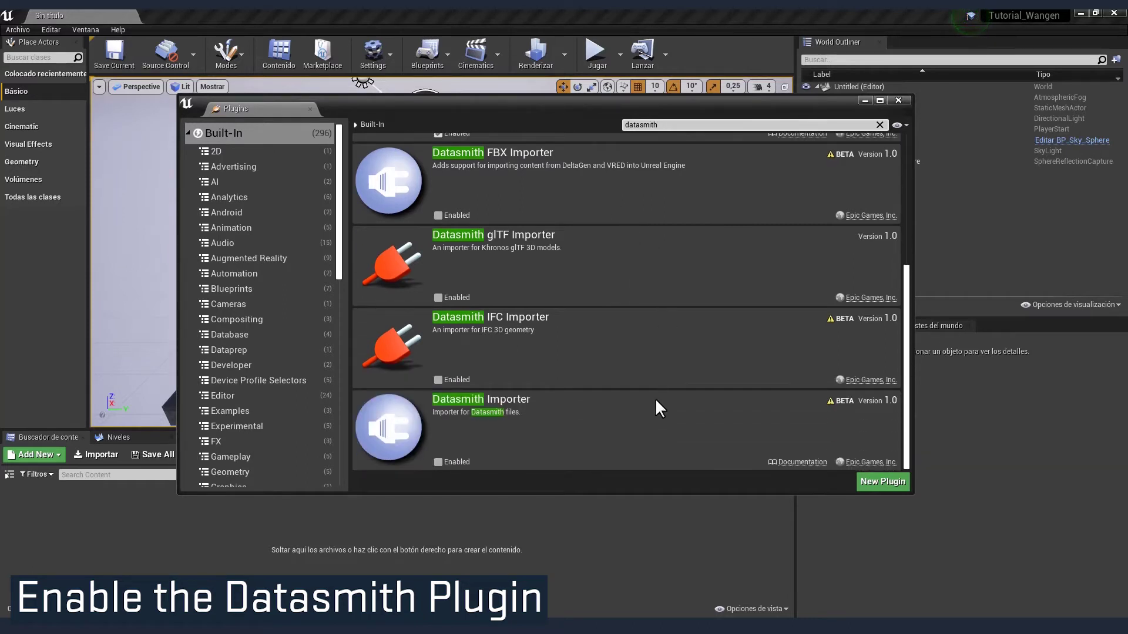
pyautogui.click(437, 462)
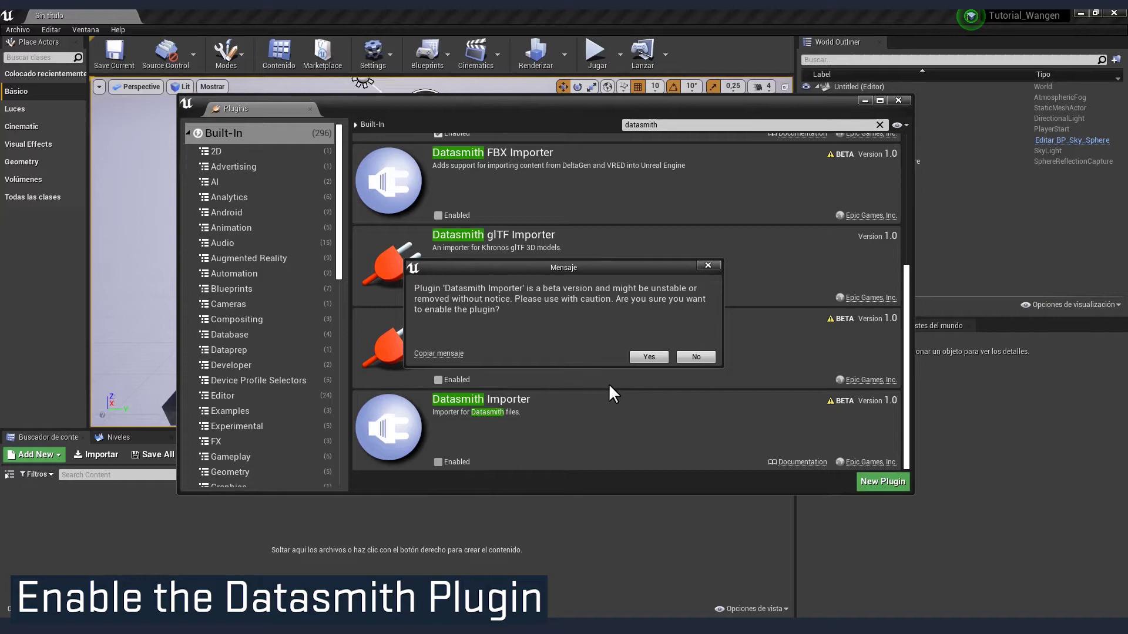
pyautogui.click(646, 357)
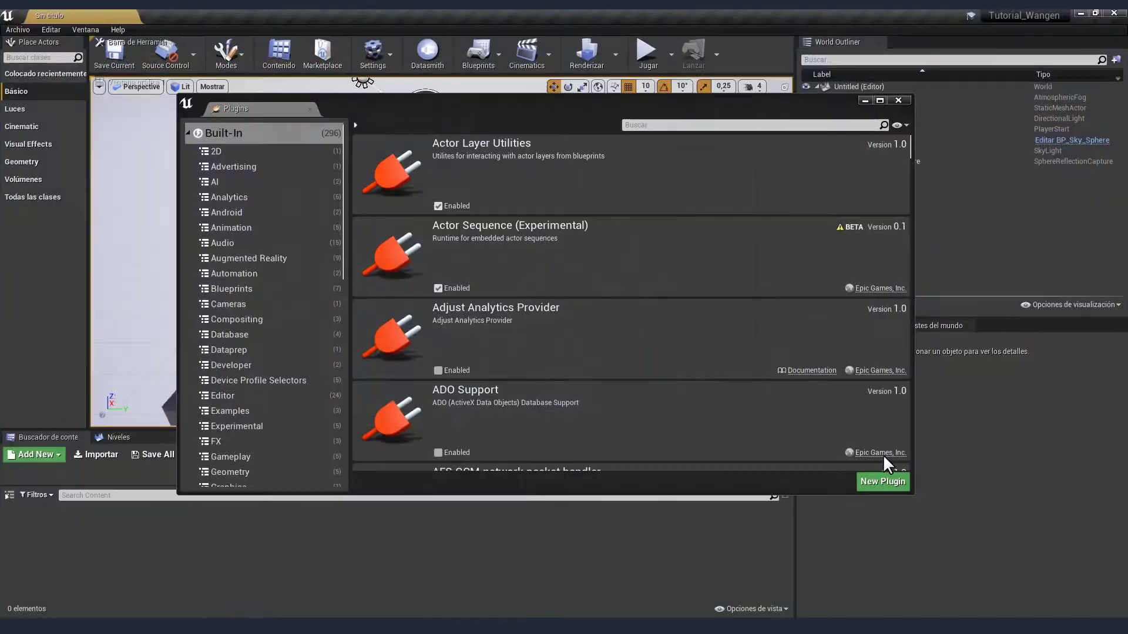
pyautogui.click(899, 101)
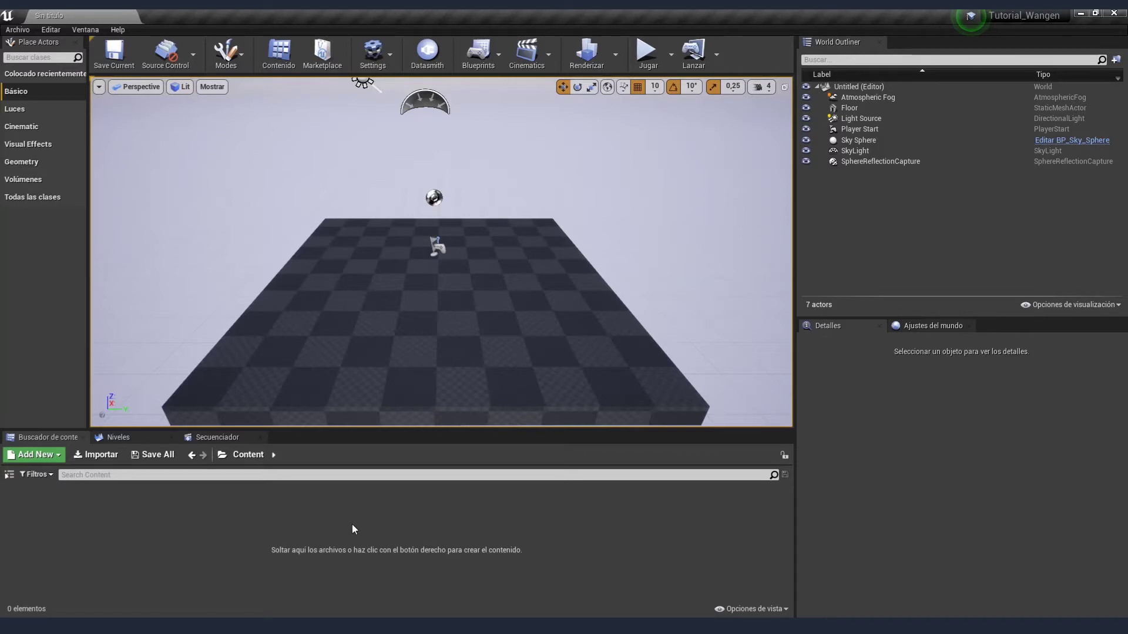
# Step: Navigate the Unreal_Projects folder window to Wangen\Tutorial_Wangen\Content
pyautogui.click(176, 627)
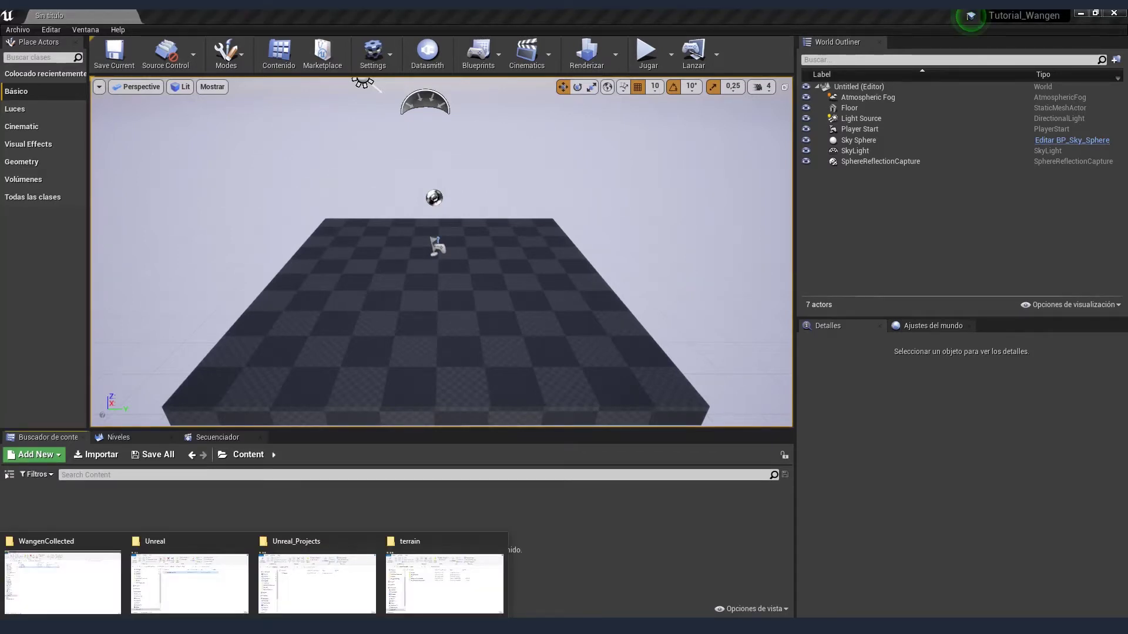
pyautogui.click(317, 582)
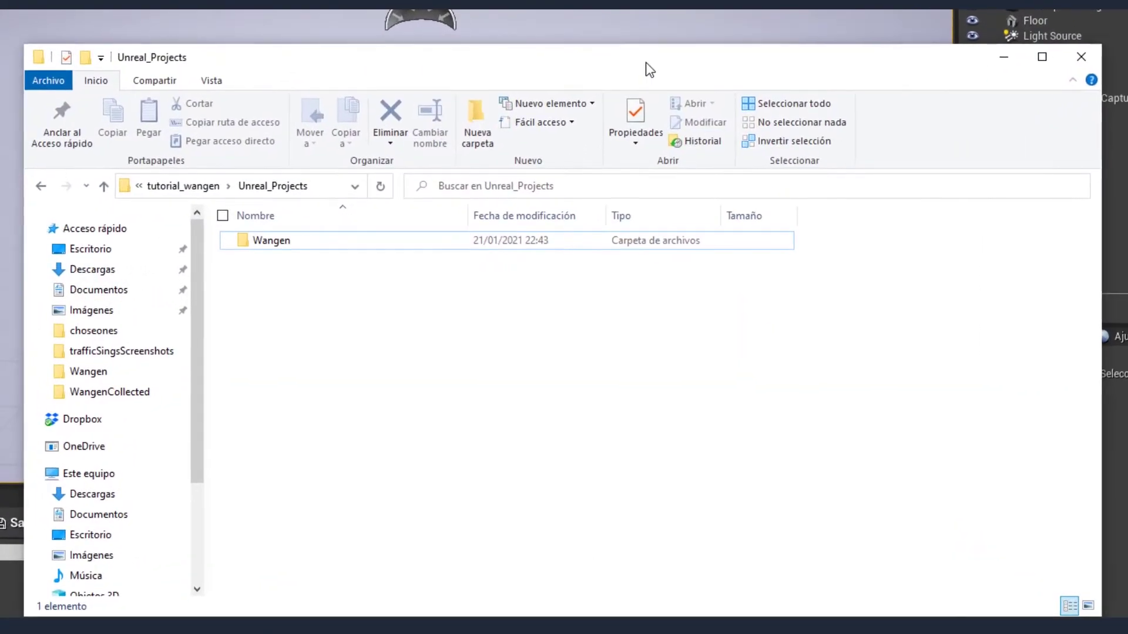
pyautogui.moveTo(646, 63); pyautogui.dragTo(948, 2)
pyautogui.doubleClick(585, 182)
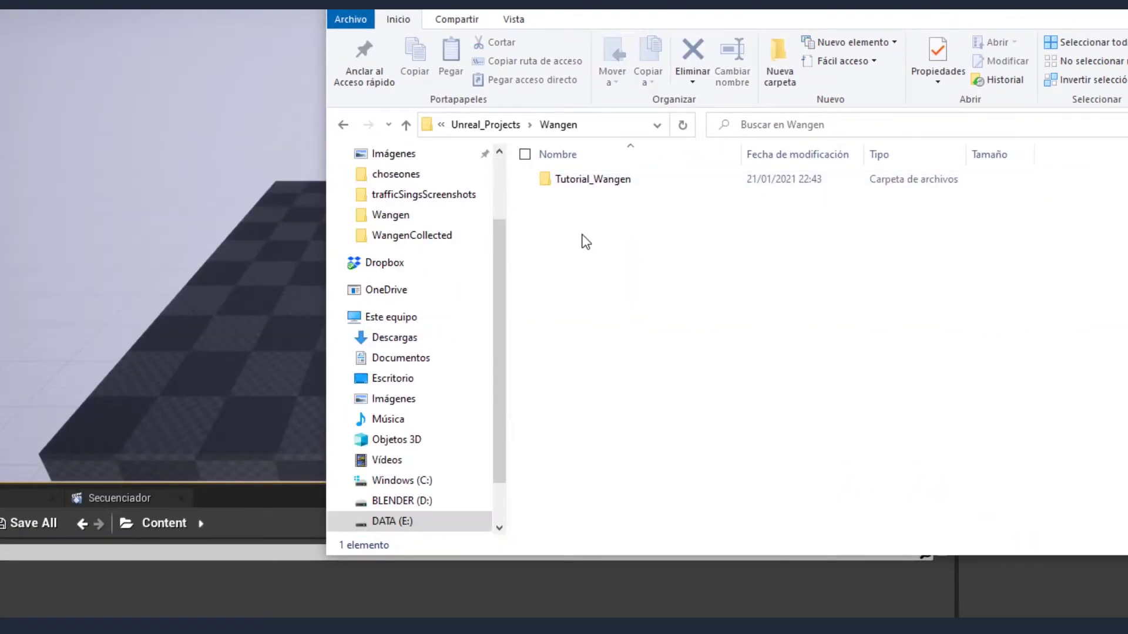
pyautogui.doubleClick(612, 187)
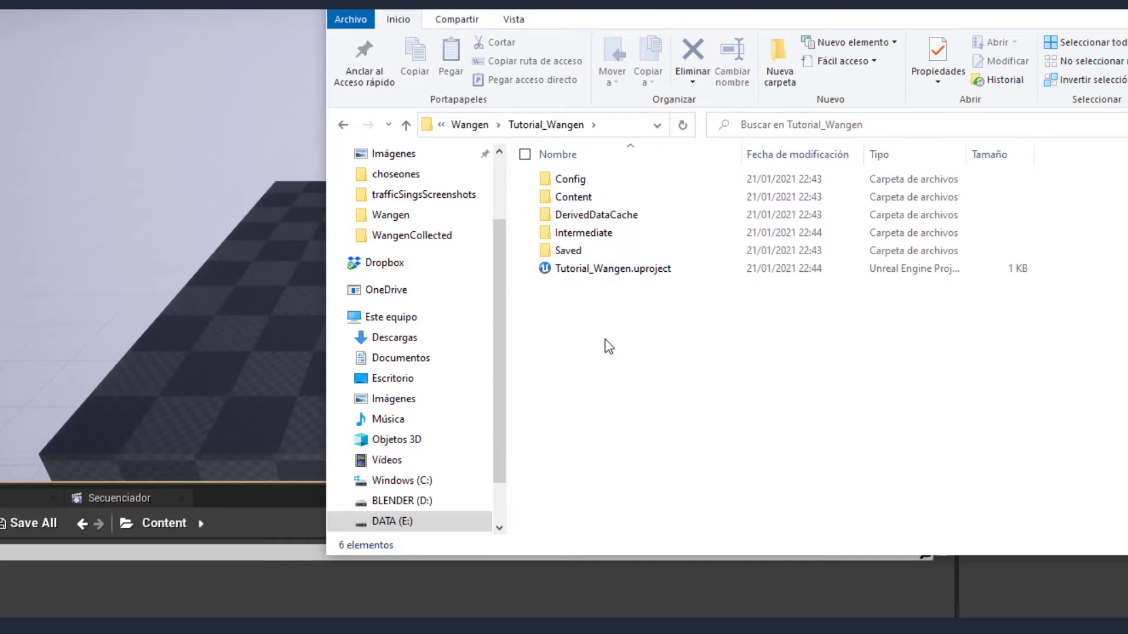
pyautogui.doubleClick(585, 199)
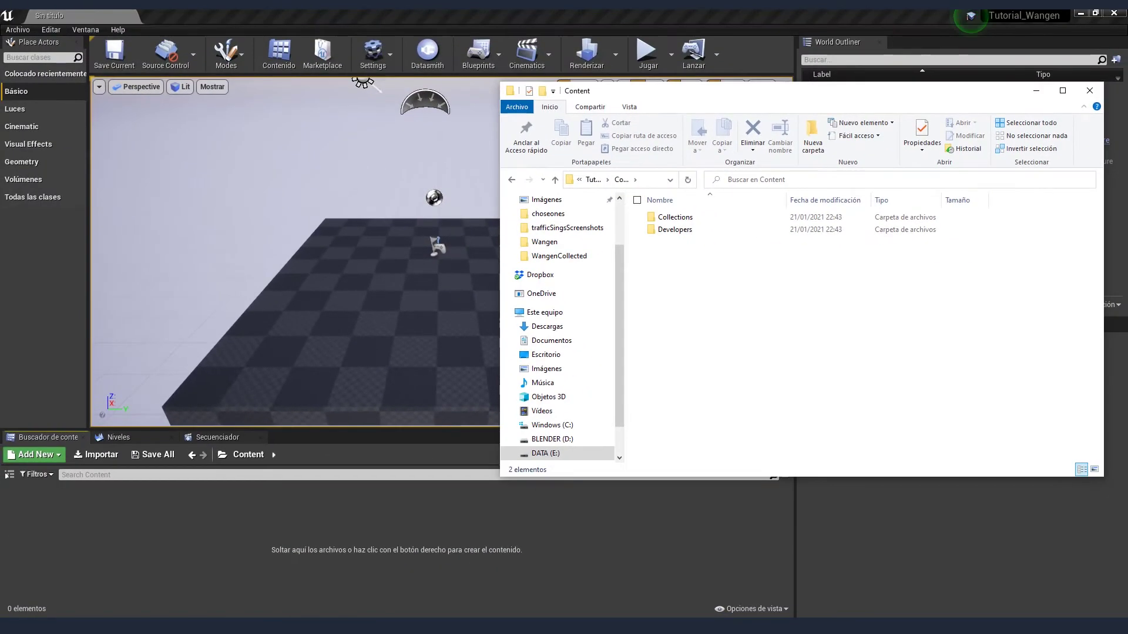
# Step: Bring the Trian3D Unreal settings folder window to the front
pyautogui.moveTo(176, 627)
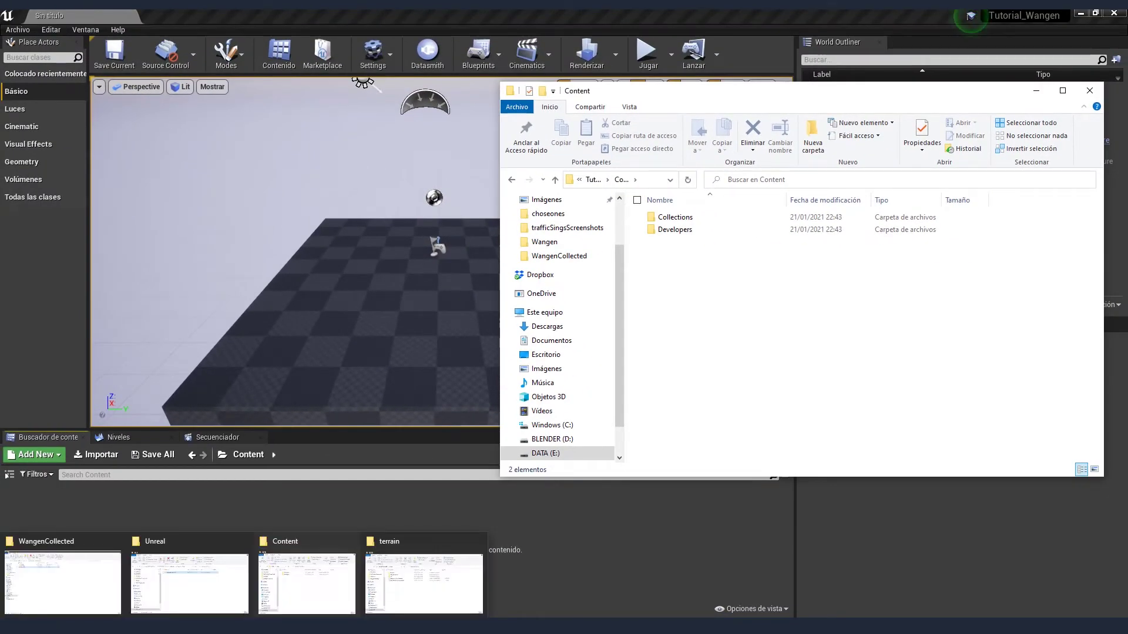
pyautogui.click(185, 626)
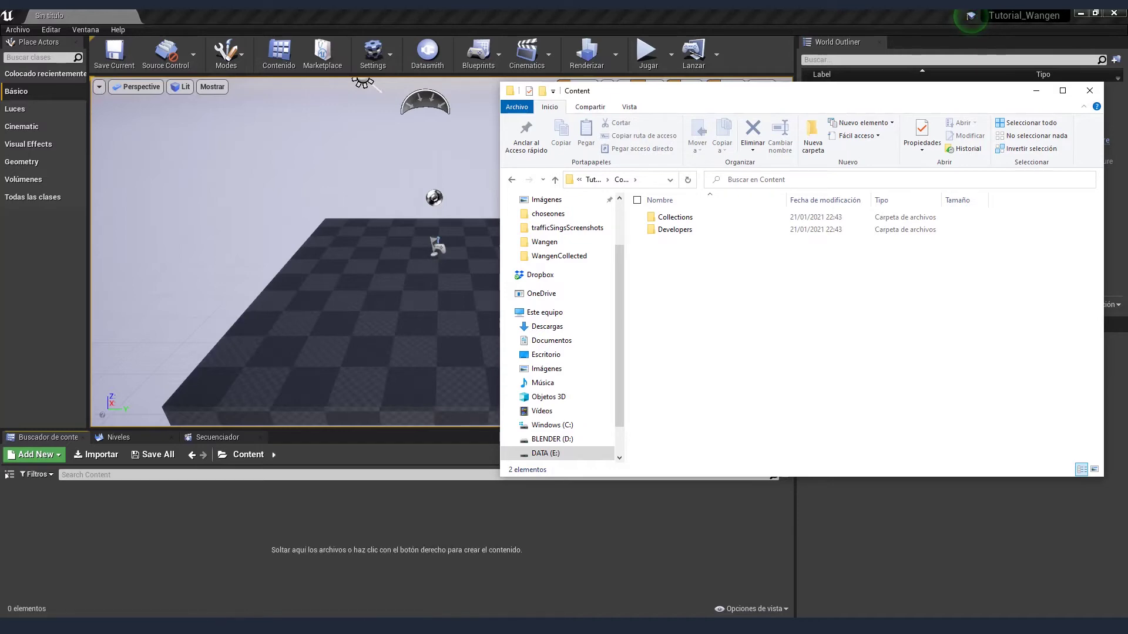
pyautogui.click(185, 626)
pyautogui.click(198, 600)
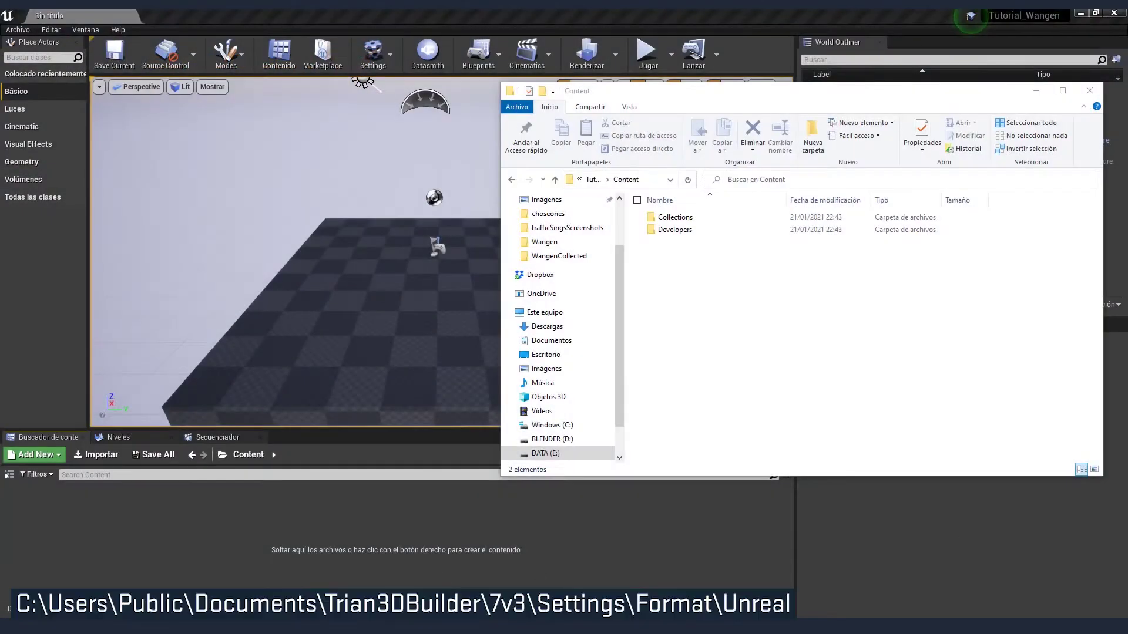
# Step: Maximize the Trian3D Unreal settings folder window and reveal its full path
pyautogui.moveTo(1127, 159); pyautogui.dragTo(469, 182)
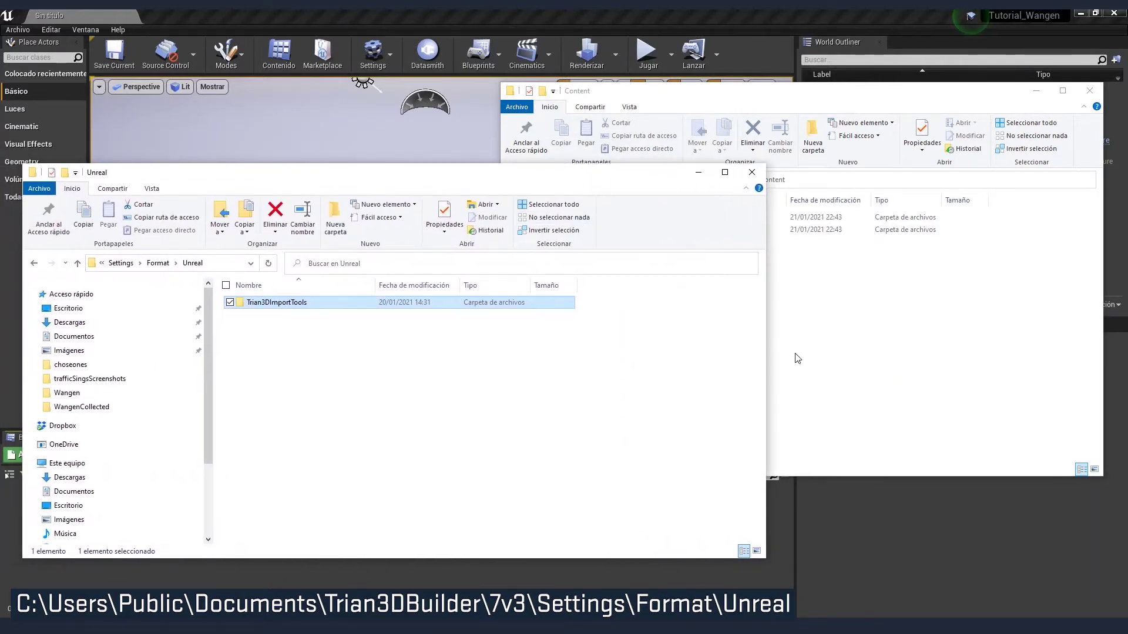
pyautogui.moveTo(767, 357); pyautogui.dragTo(513, 357)
pyautogui.click(141, 261)
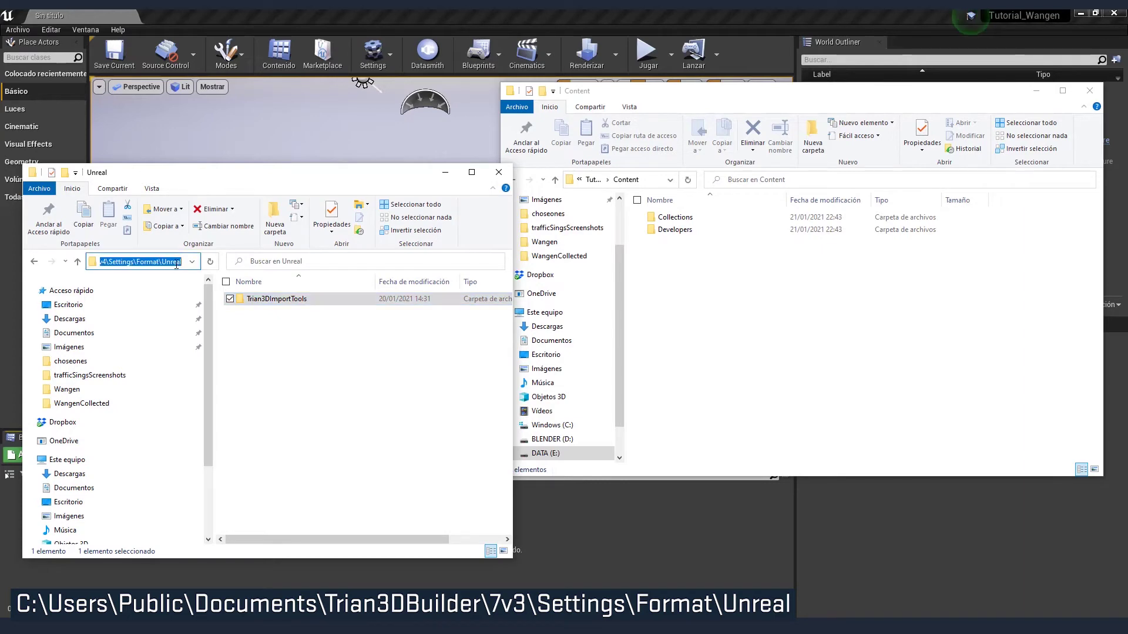
pyautogui.click(472, 173)
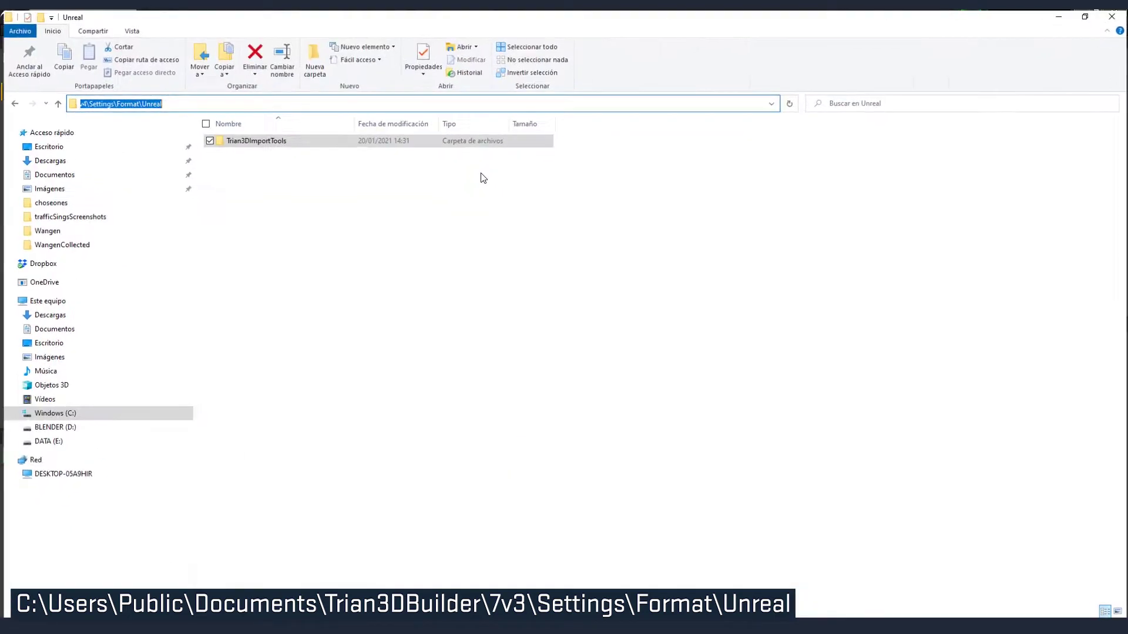
pyautogui.click(433, 156)
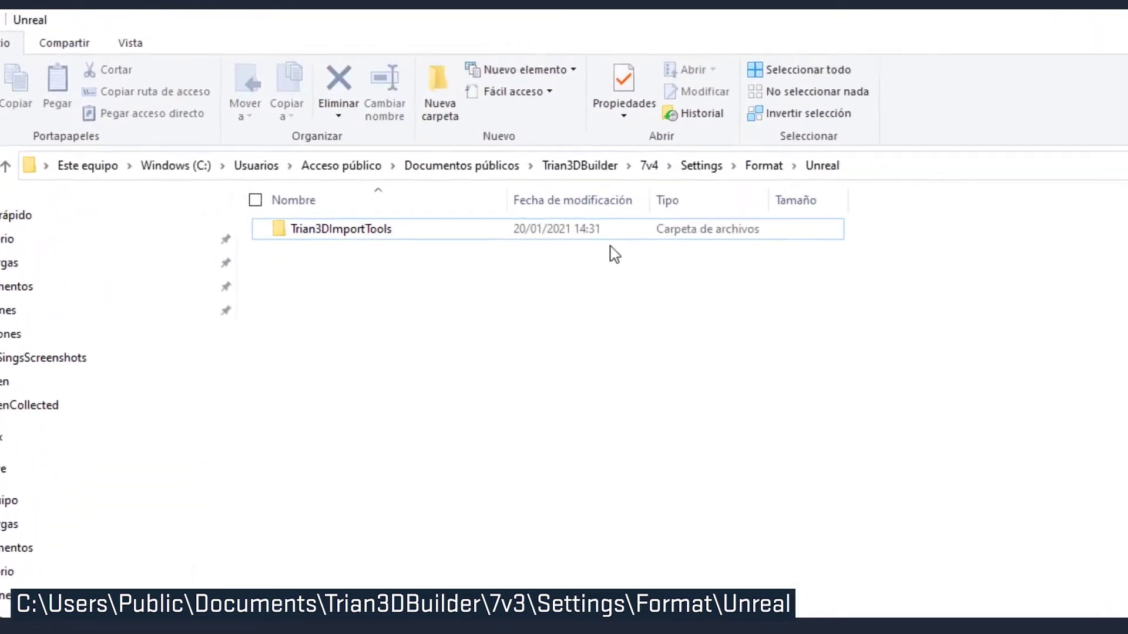
pyautogui.click(947, 167)
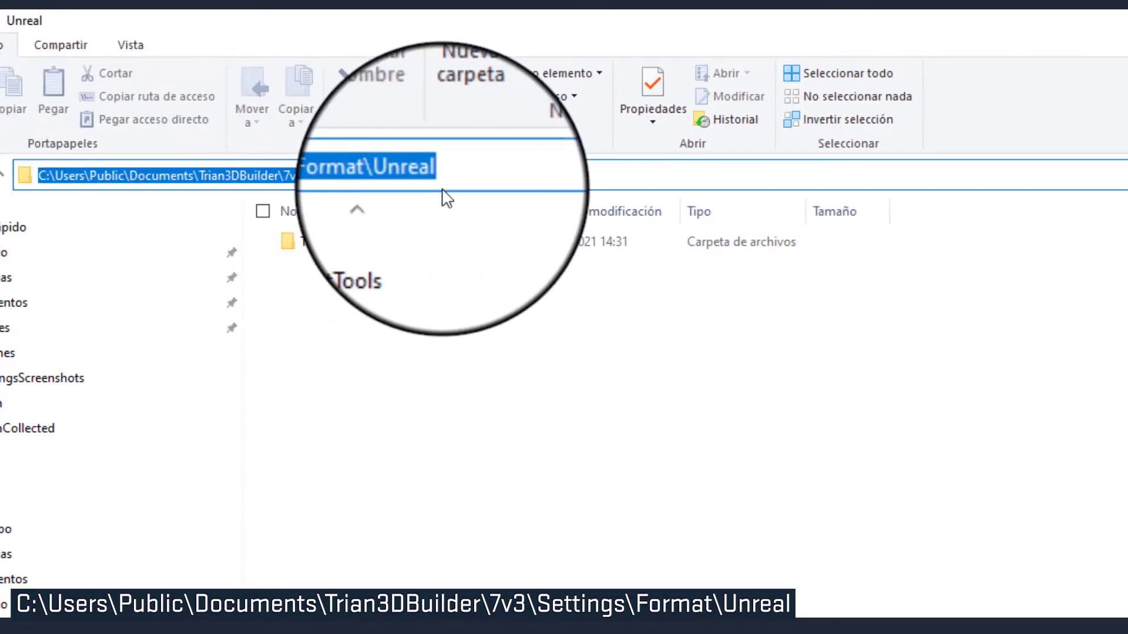
pyautogui.click(289, 152)
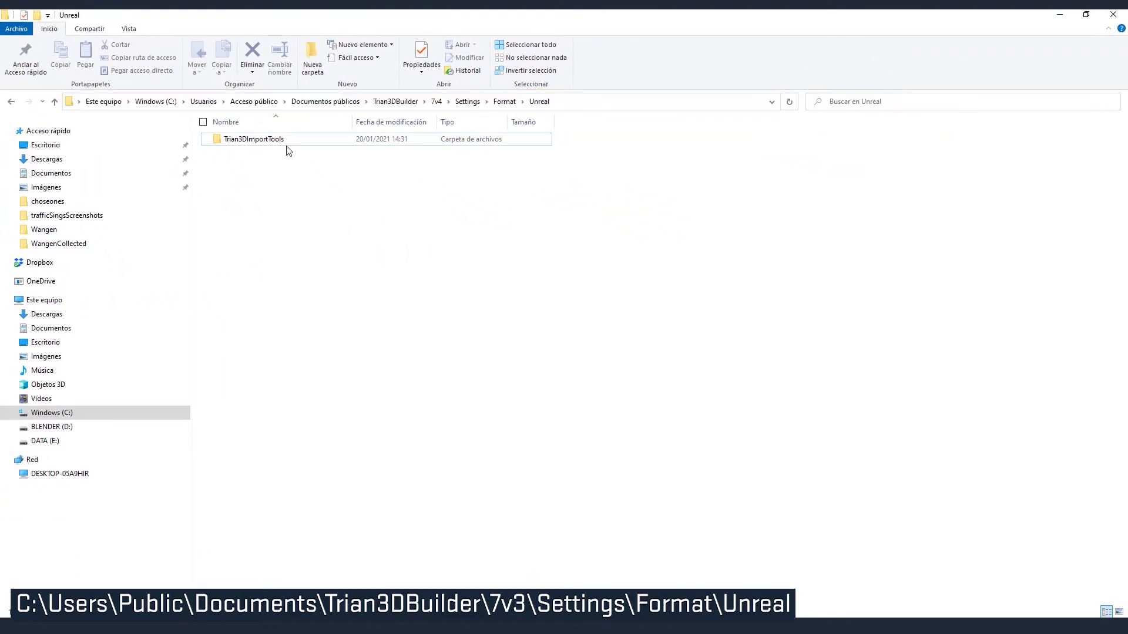
# Step: Copy the Trian3DImportTools folder, minimize that window, and maximize the project's Content folder
pyautogui.click(280, 140)
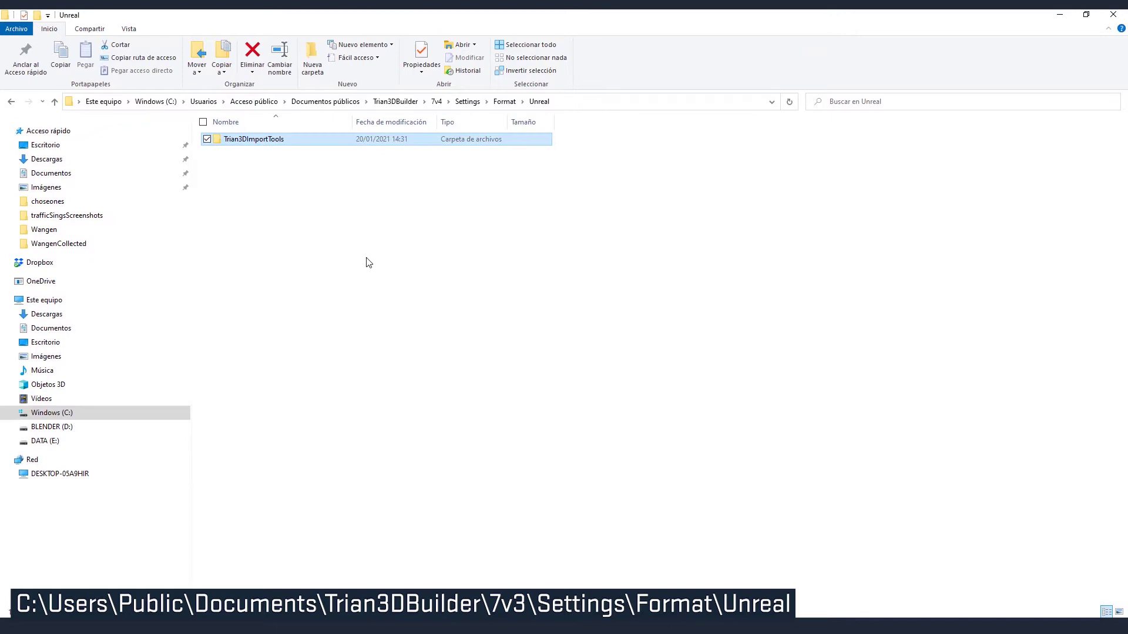
pyautogui.hotkey('ctrl', 'c')
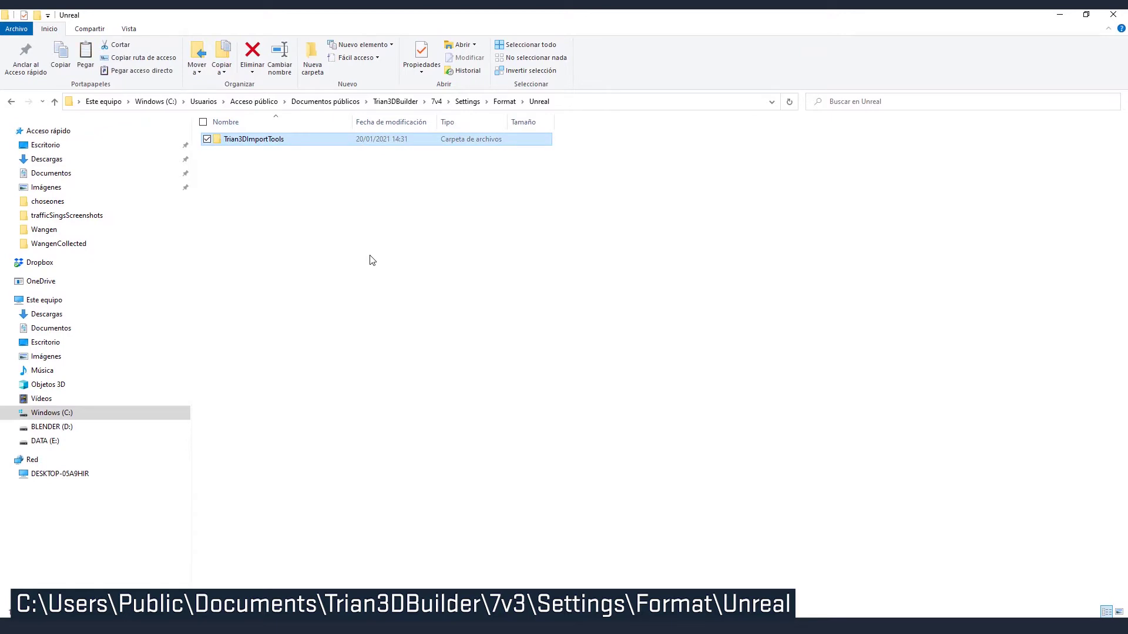
pyautogui.click(1062, 16)
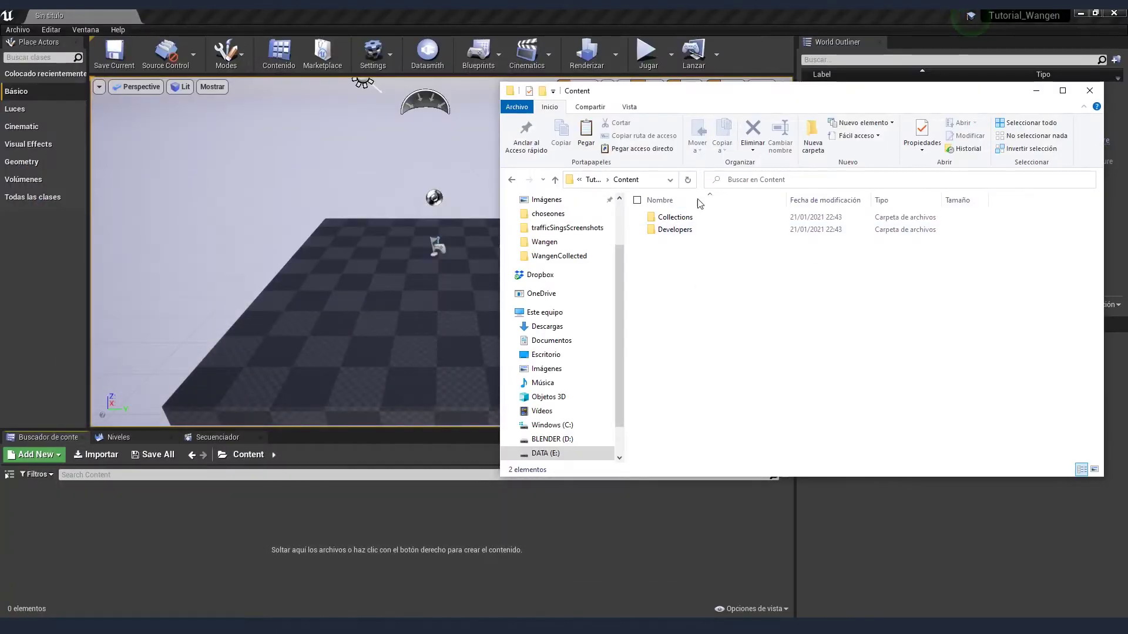
pyautogui.click(1062, 93)
# Step: Paste the Trian3DImportTools folder into the Tutorial_Wangen Content folder and return to Unreal
pyautogui.click(554, 103)
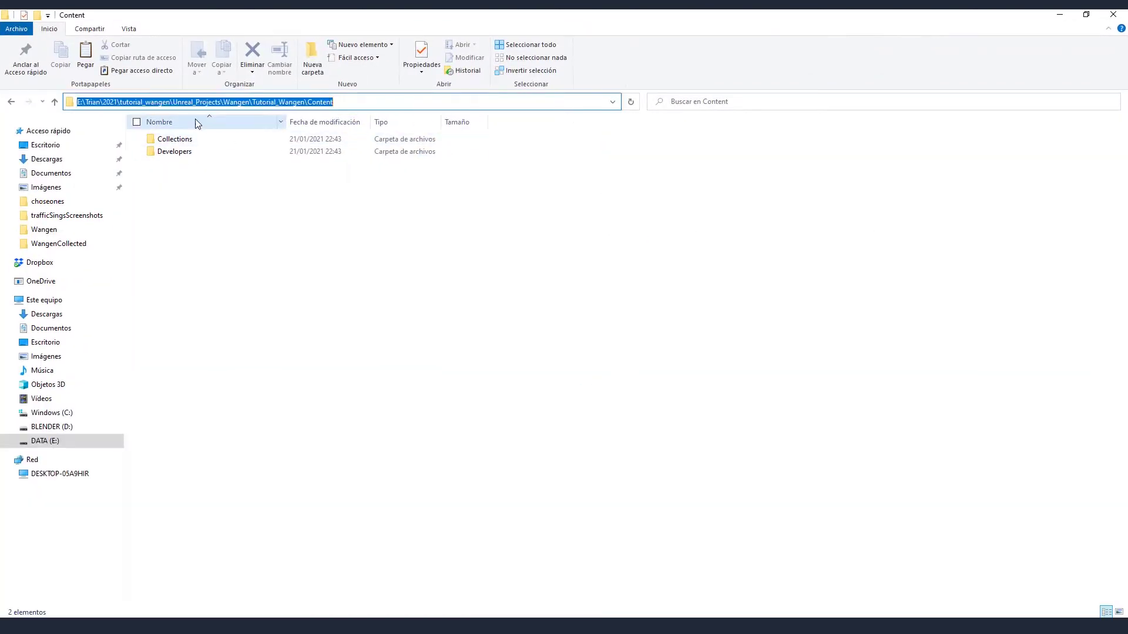
pyautogui.click(341, 104)
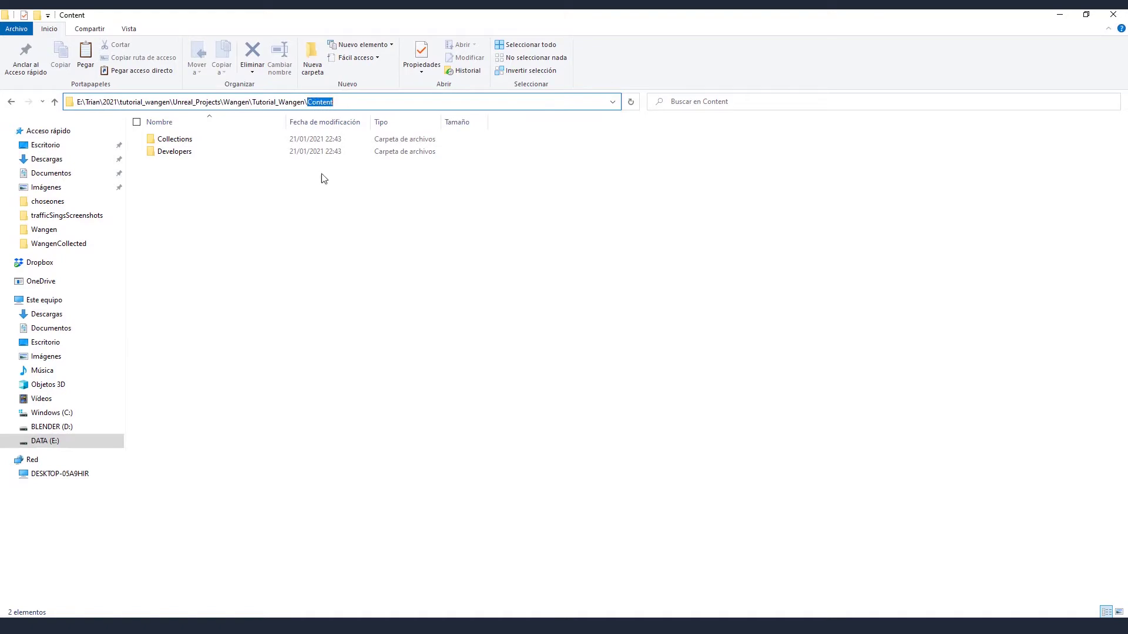
pyautogui.click(249, 274)
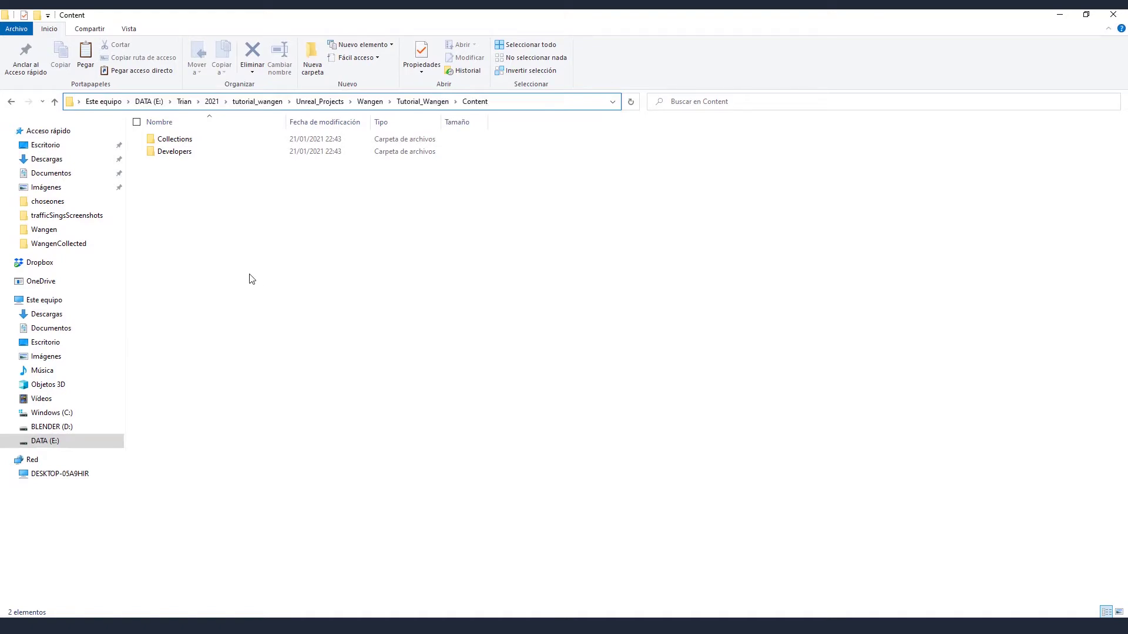
pyautogui.hotkey('ctrl', 'v')
pyautogui.click(300, 255)
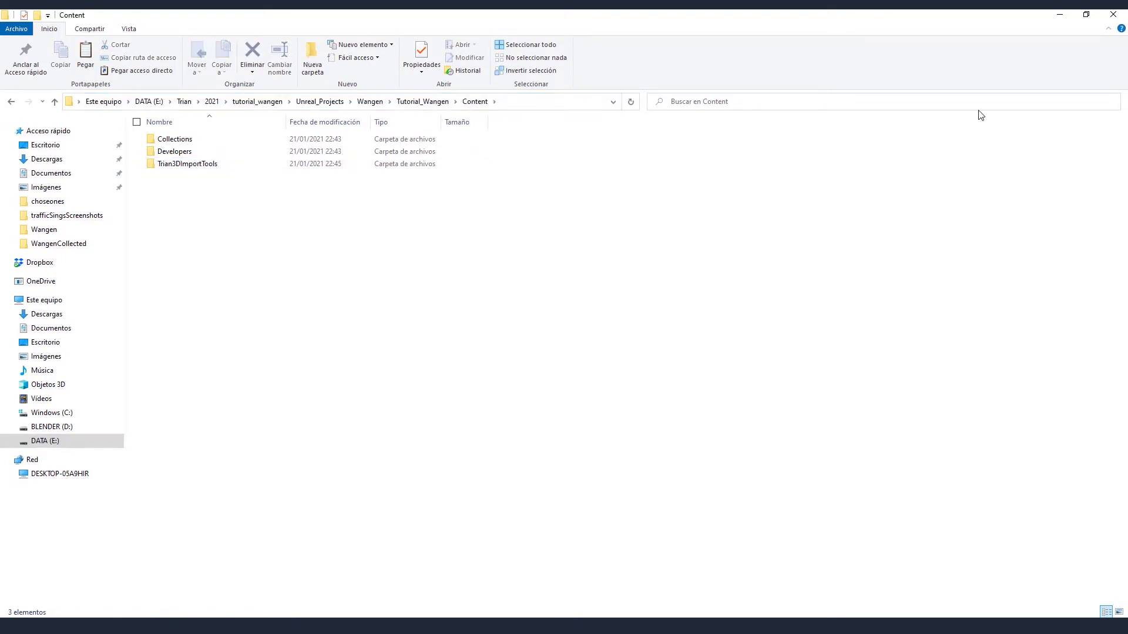
pyautogui.click(1061, 15)
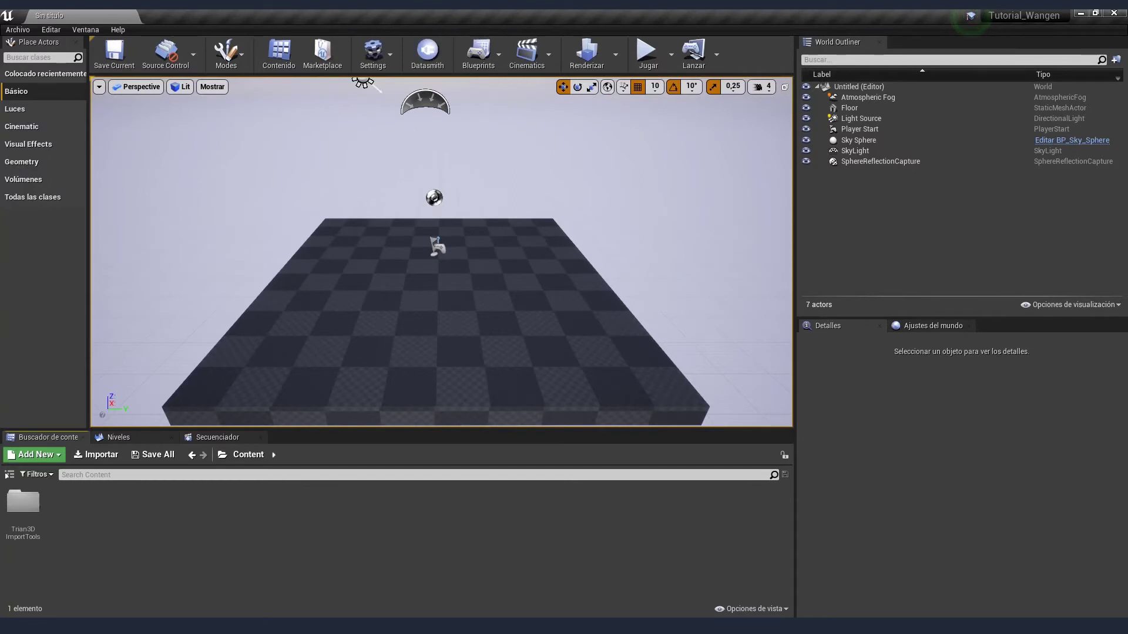
pyautogui.moveTo(177, 626)
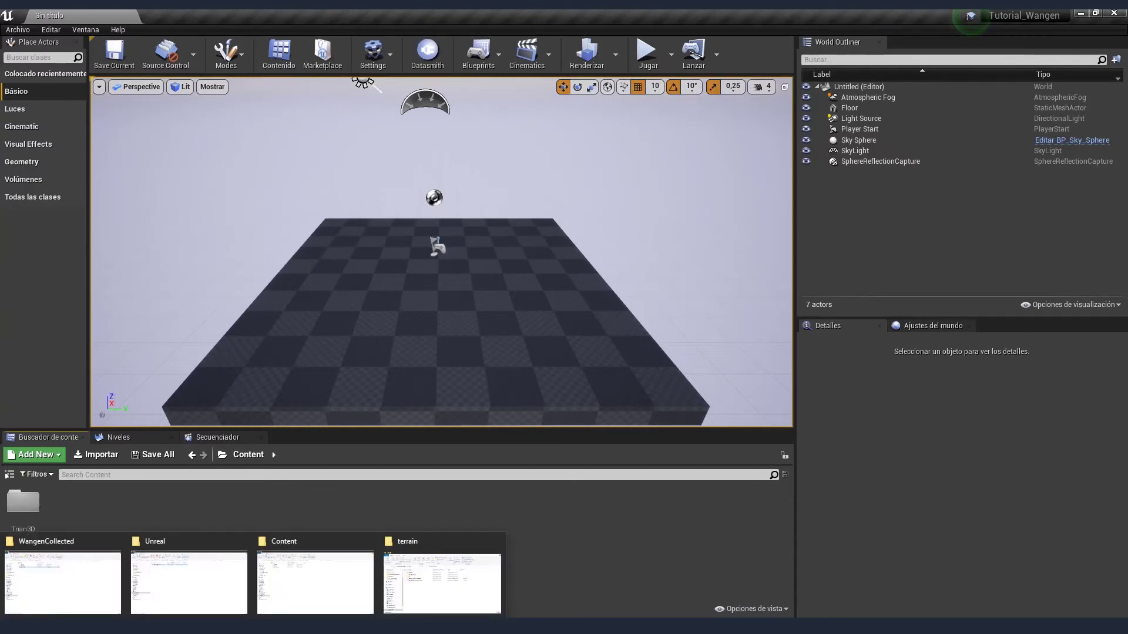
# Step: Copy the full path of the terrain export folder from File Explorer
pyautogui.click(442, 583)
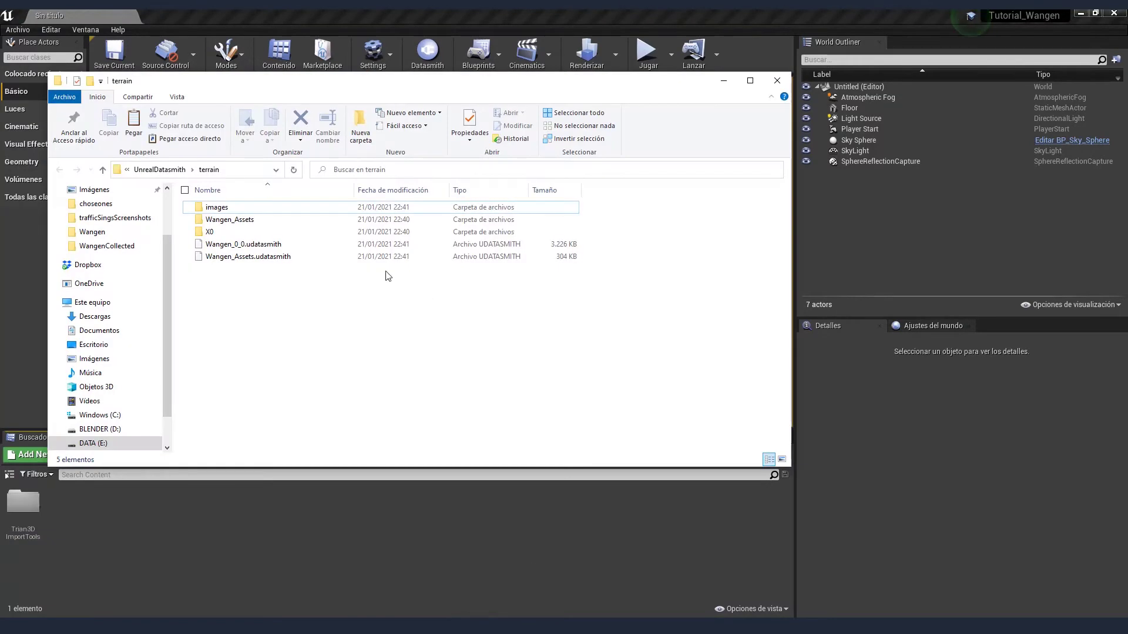
pyautogui.click(750, 80)
pyautogui.click(551, 103)
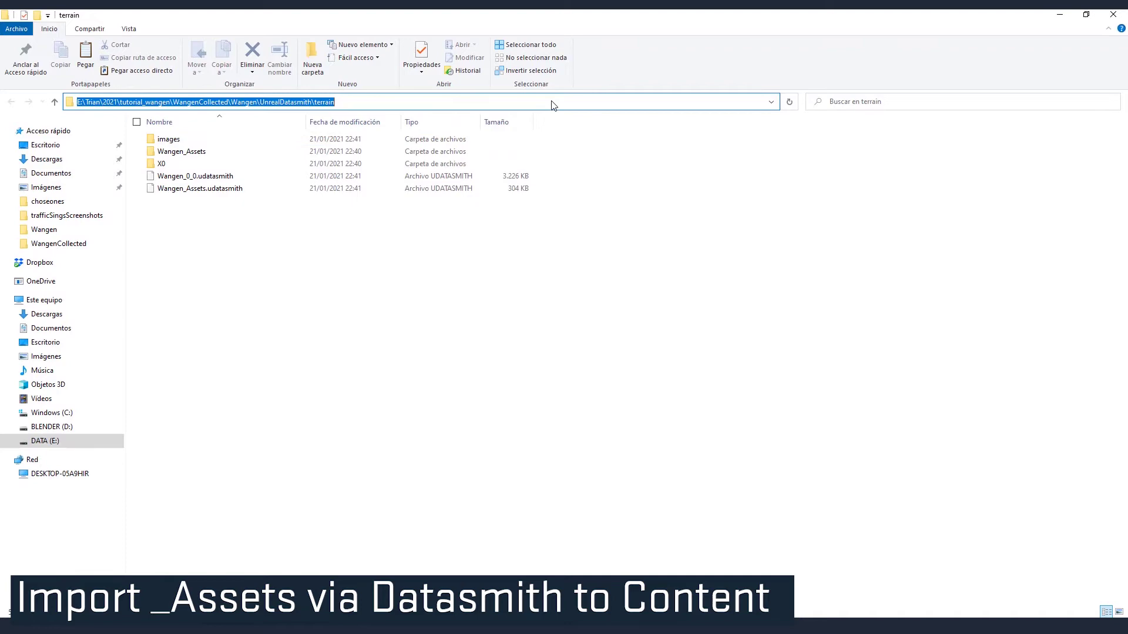
pyautogui.hotkey('ctrl', 'c')
pyautogui.click(484, 357)
pyautogui.click(1062, 18)
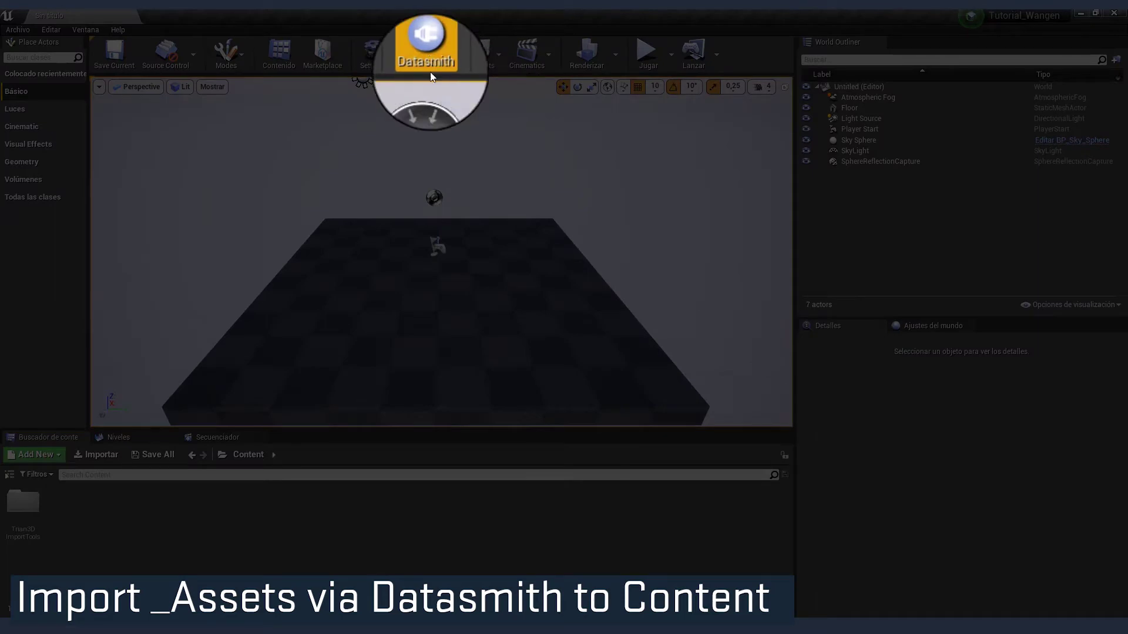
# Step: Start a Datasmith import of Wangen_Assets.udatasmith from the terrain folder into Content
pyautogui.click(429, 59)
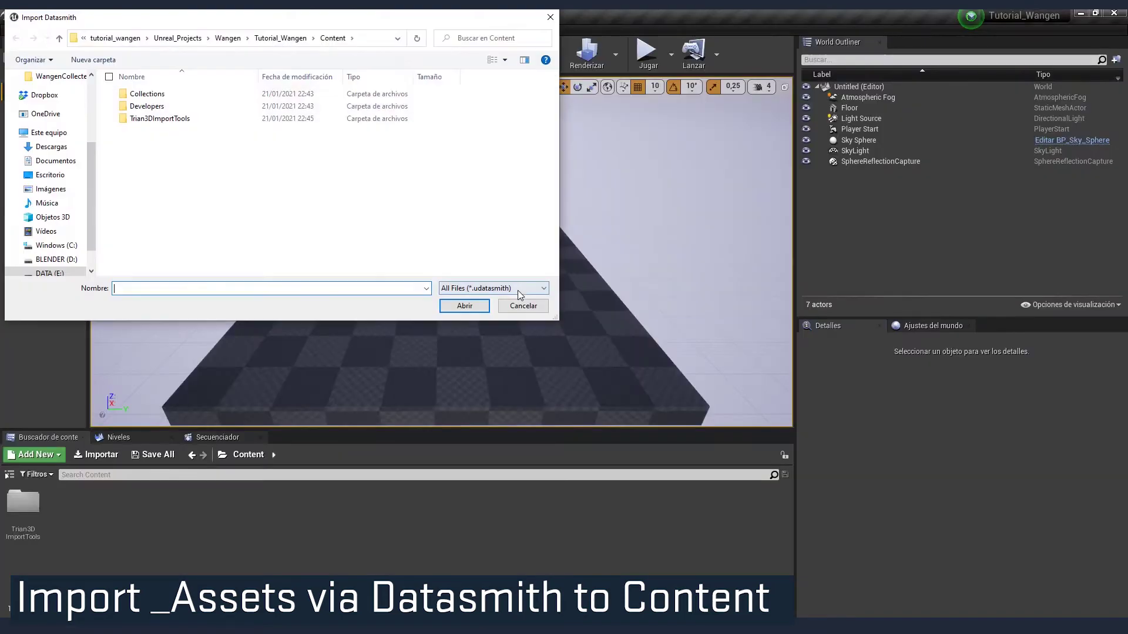
pyautogui.click(367, 43)
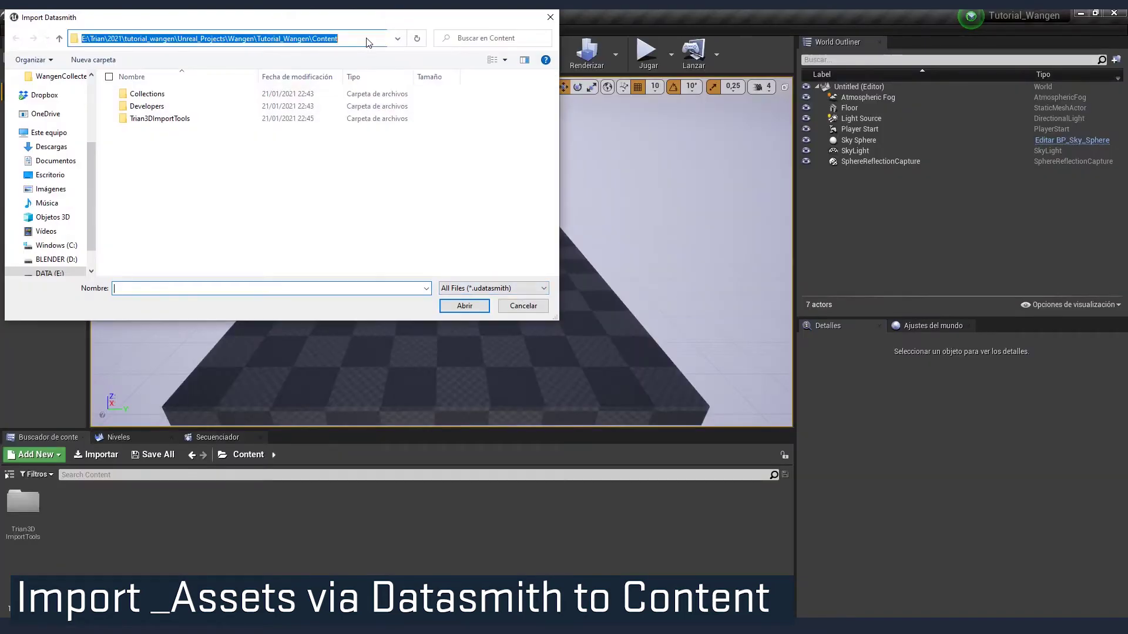
pyautogui.hotkey('ctrl', 'v')
pyautogui.click(421, 44)
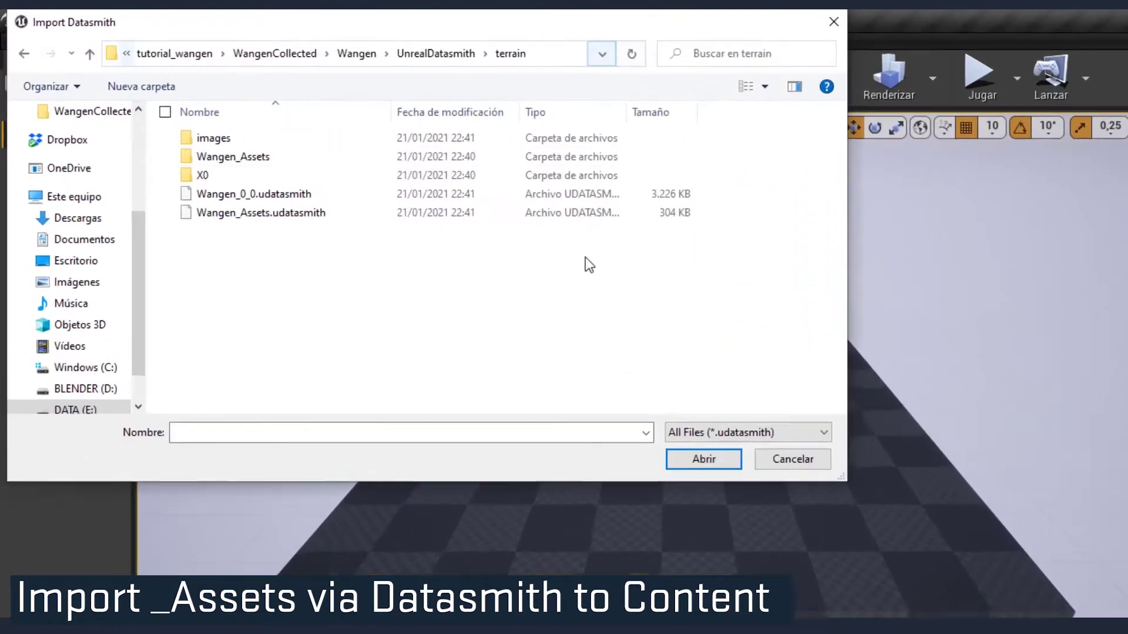
pyautogui.click(169, 147)
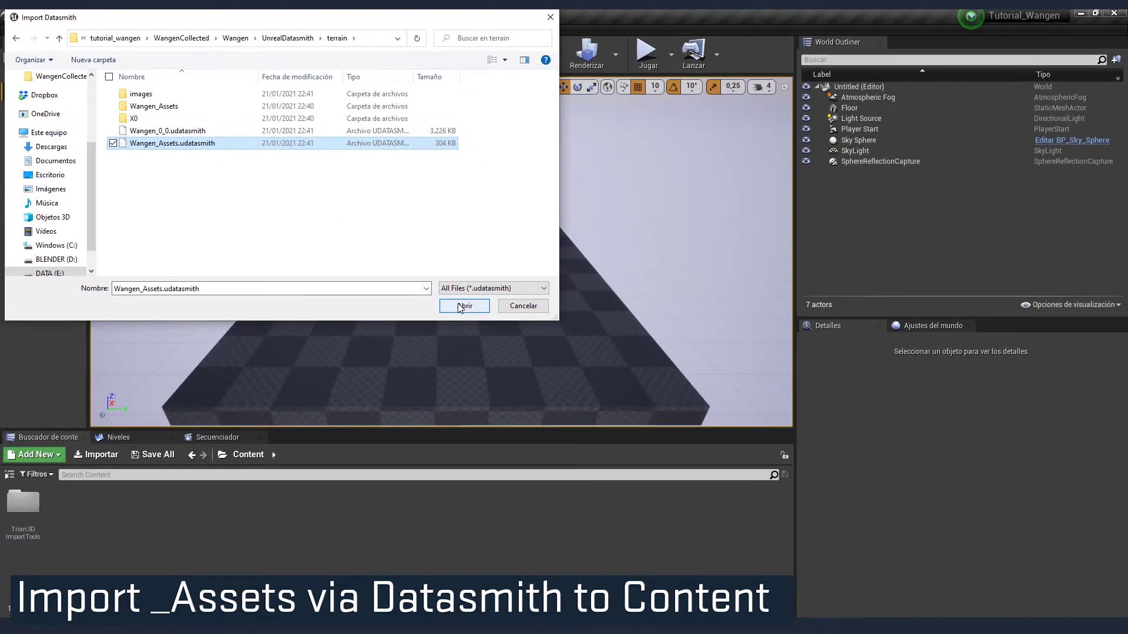
pyautogui.click(462, 306)
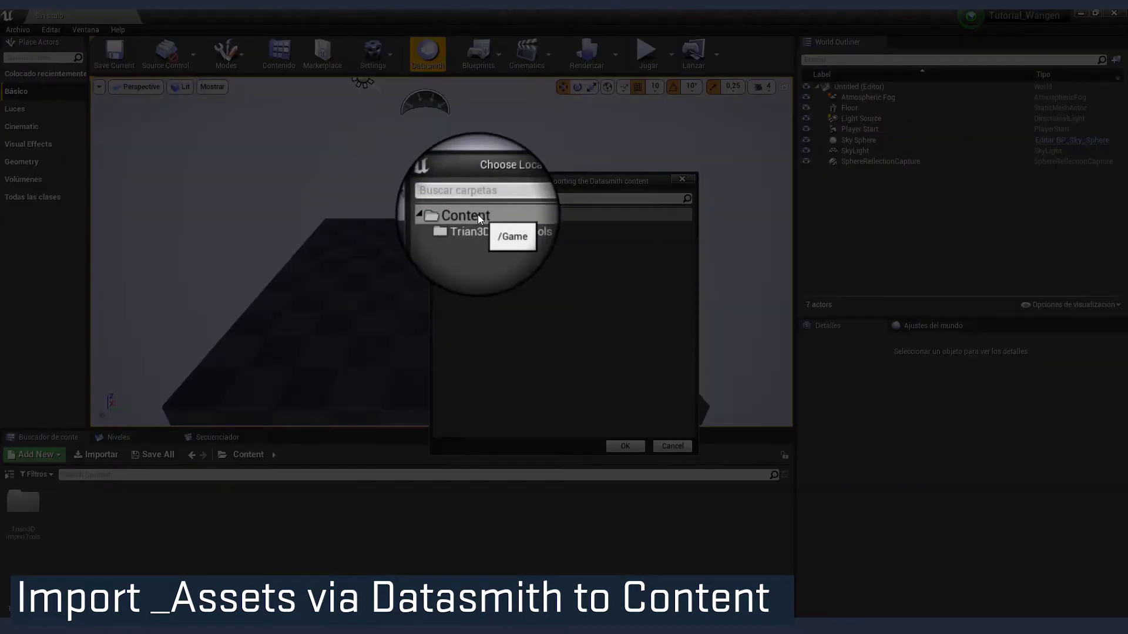
pyautogui.click(478, 215)
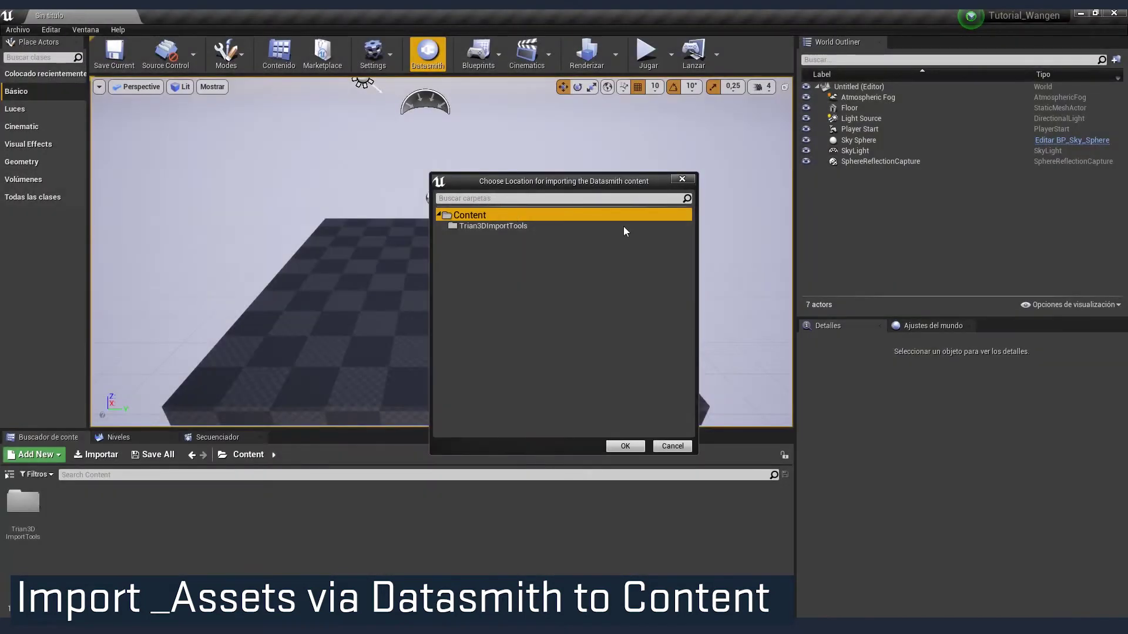
pyautogui.click(617, 449)
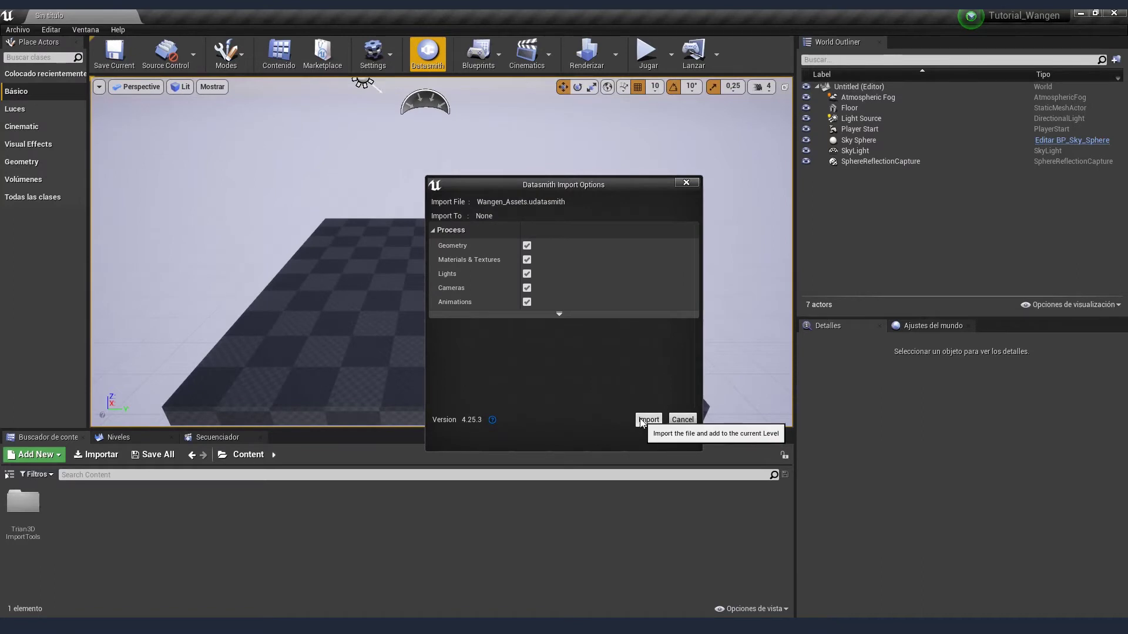
# Step: Import Wangen_Assets into the level, then open the Trian3DImportTools folder under Content
pyautogui.click(648, 420)
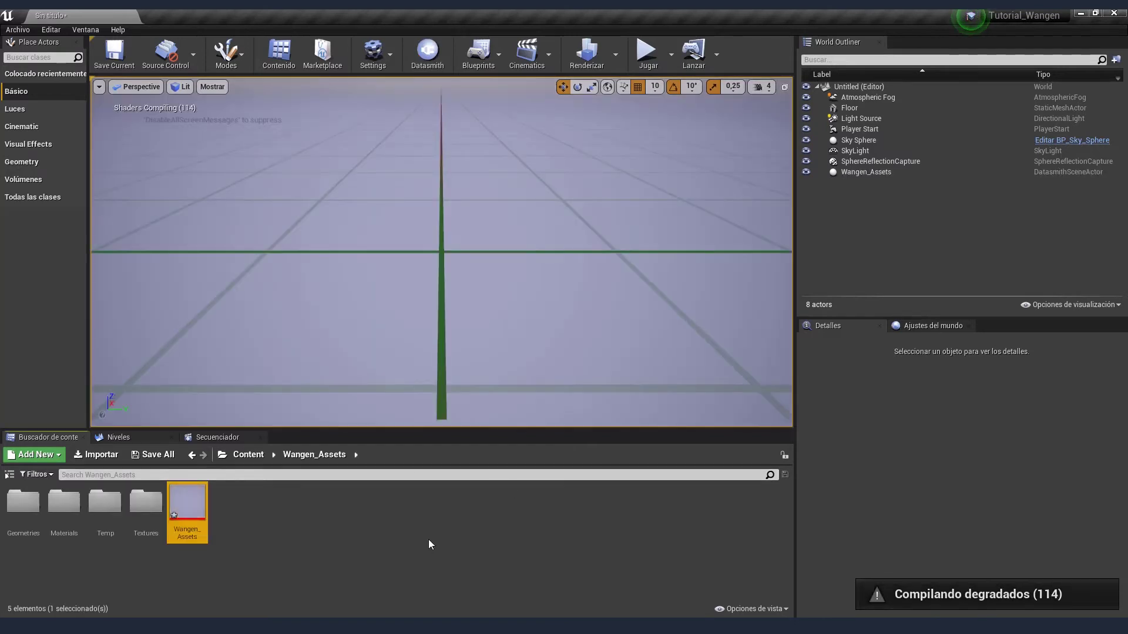
pyautogui.click(248, 455)
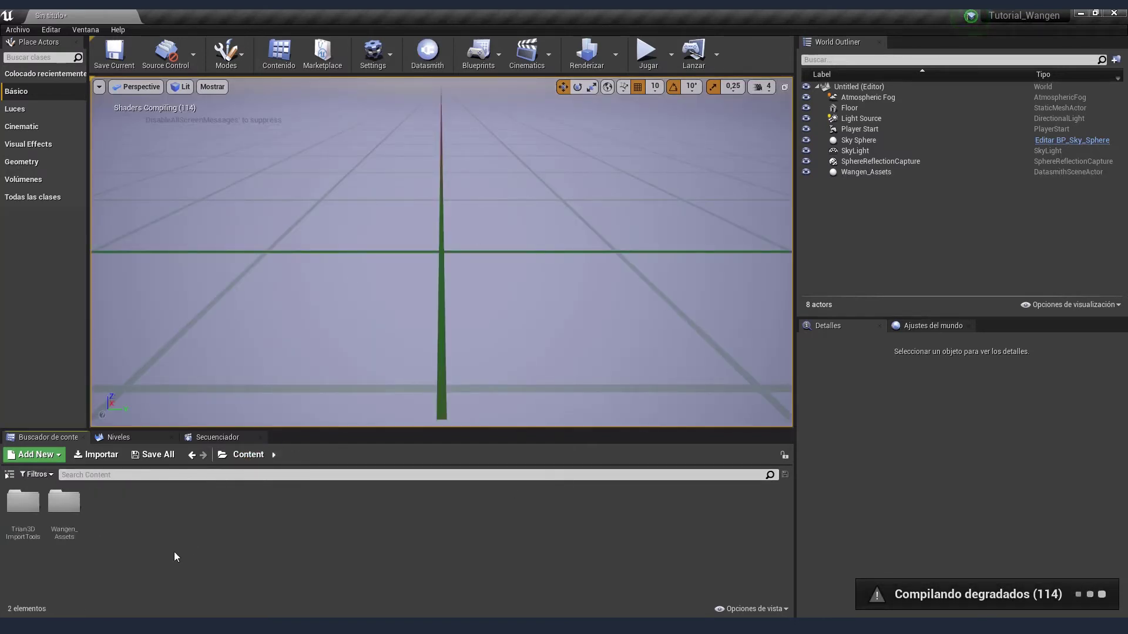
pyautogui.doubleClick(21, 505)
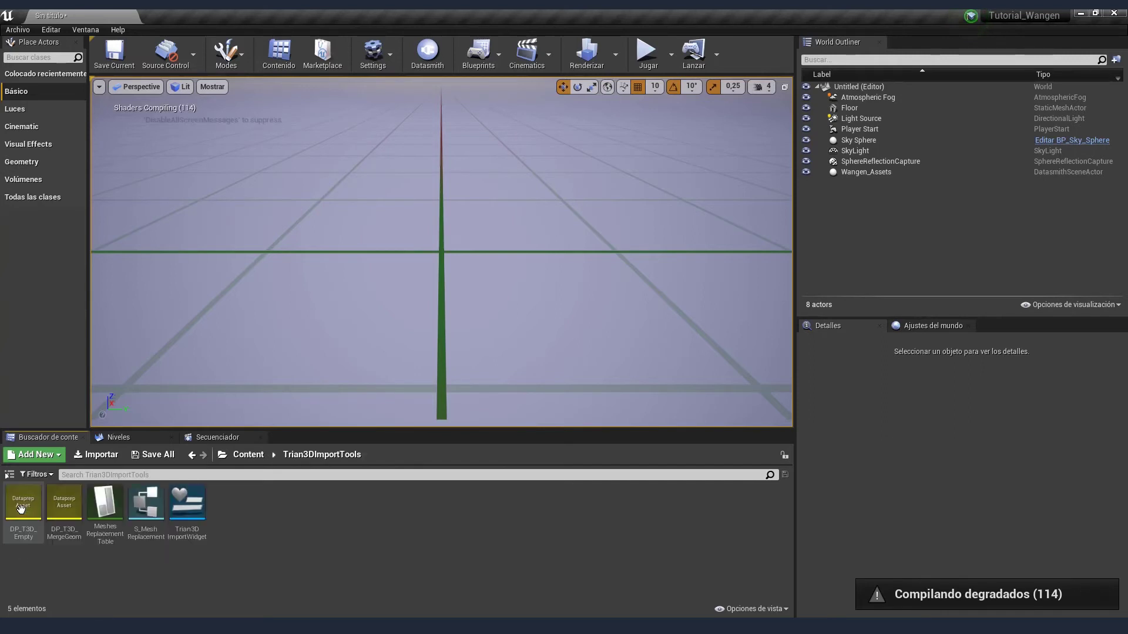
# Step: Run Trian3DImportWidget with the terrain folder as input and File Root set to Wangen_
pyautogui.rightClick(181, 507)
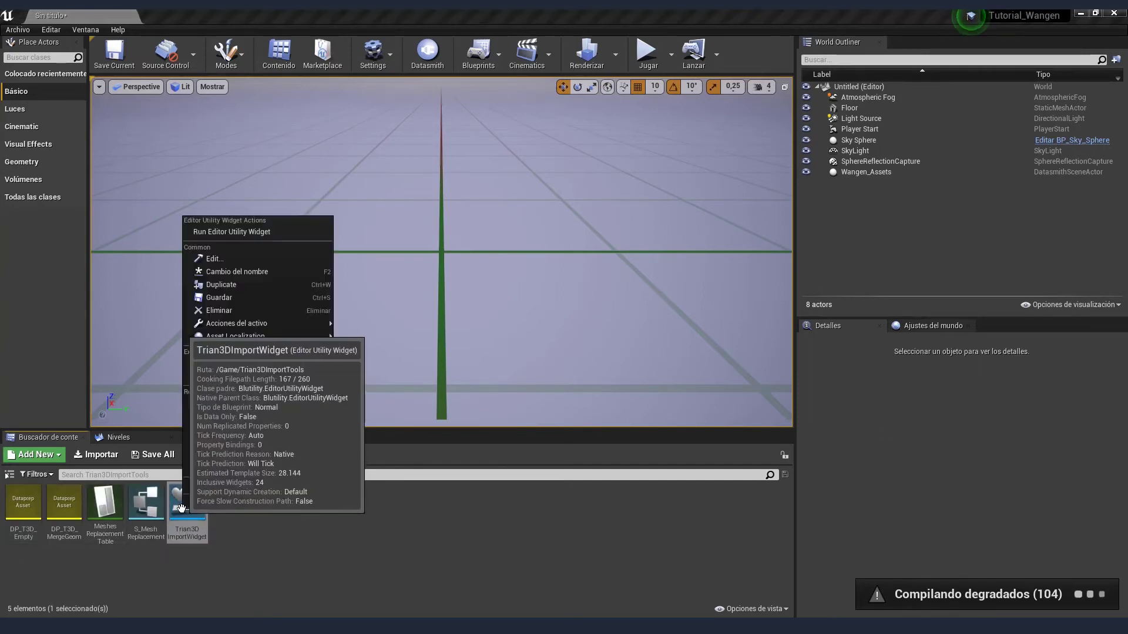
pyautogui.click(229, 235)
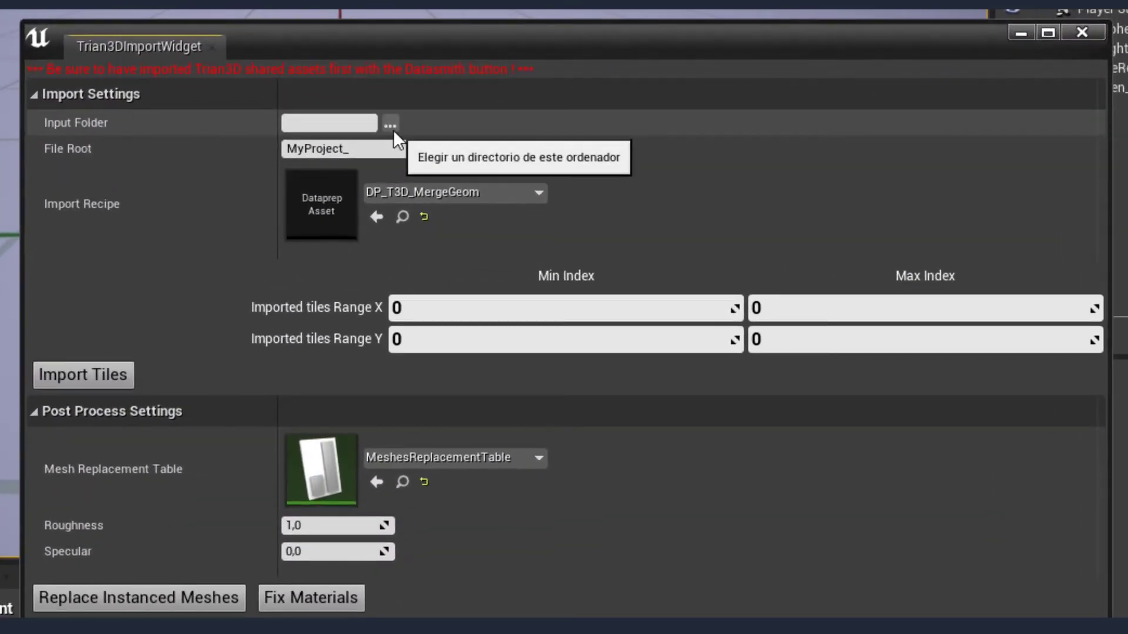
pyautogui.click(408, 140)
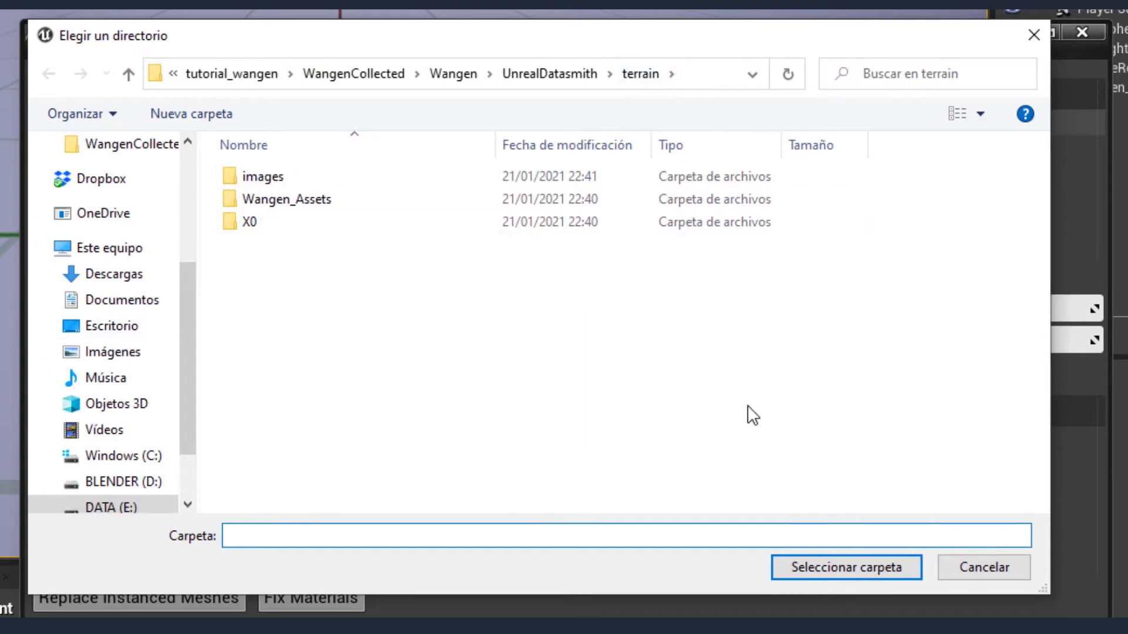
pyautogui.click(840, 569)
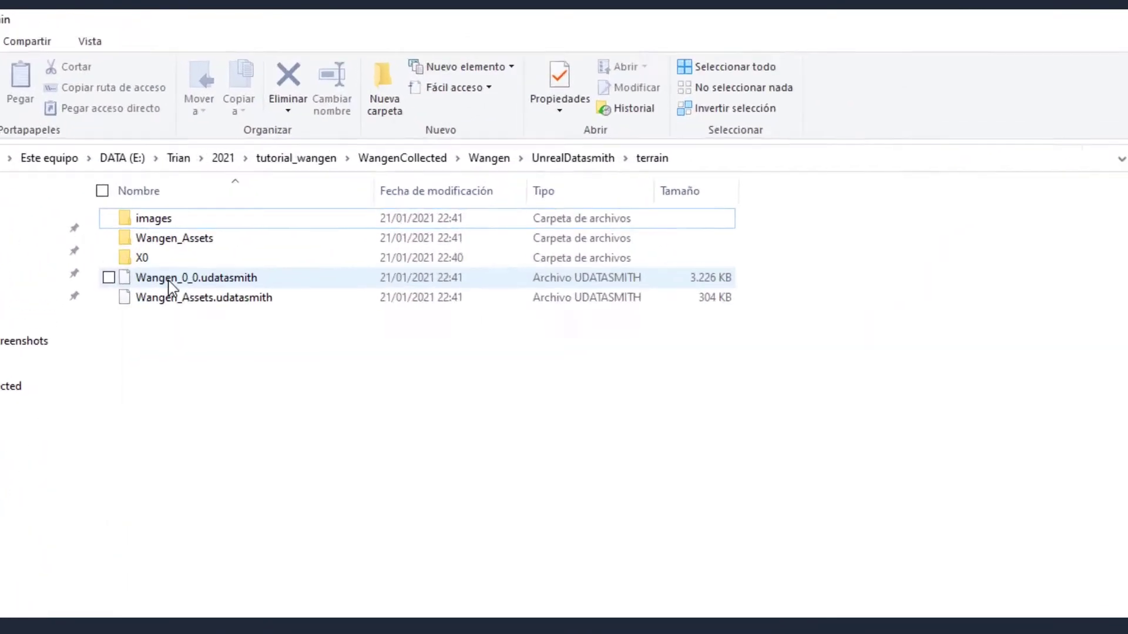
pyautogui.click(172, 177)
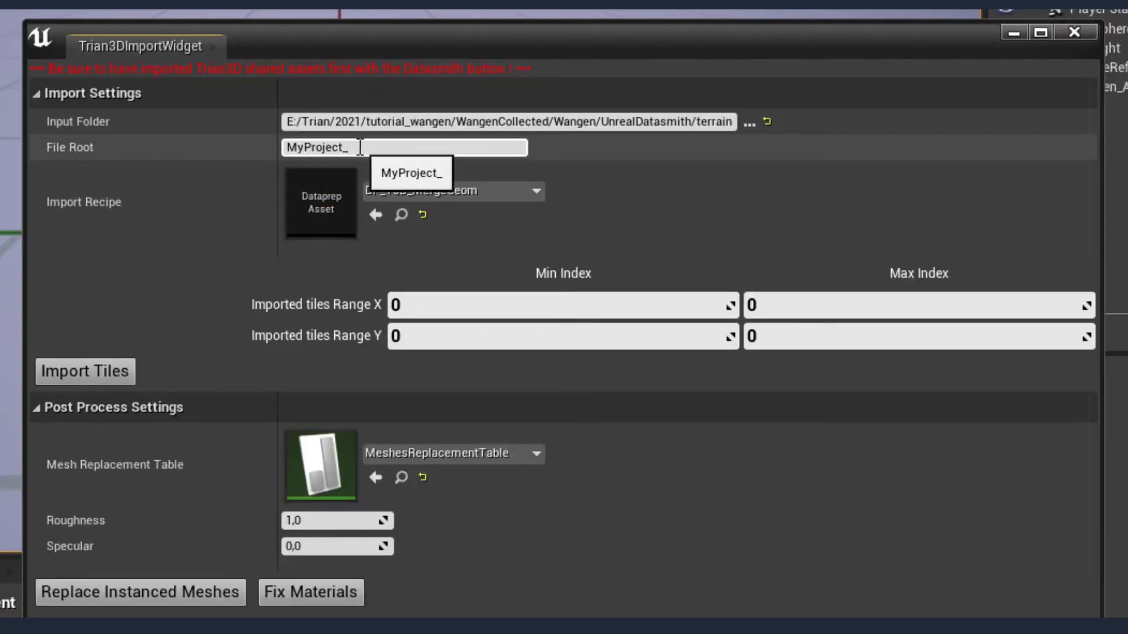
pyautogui.click(288, 148)
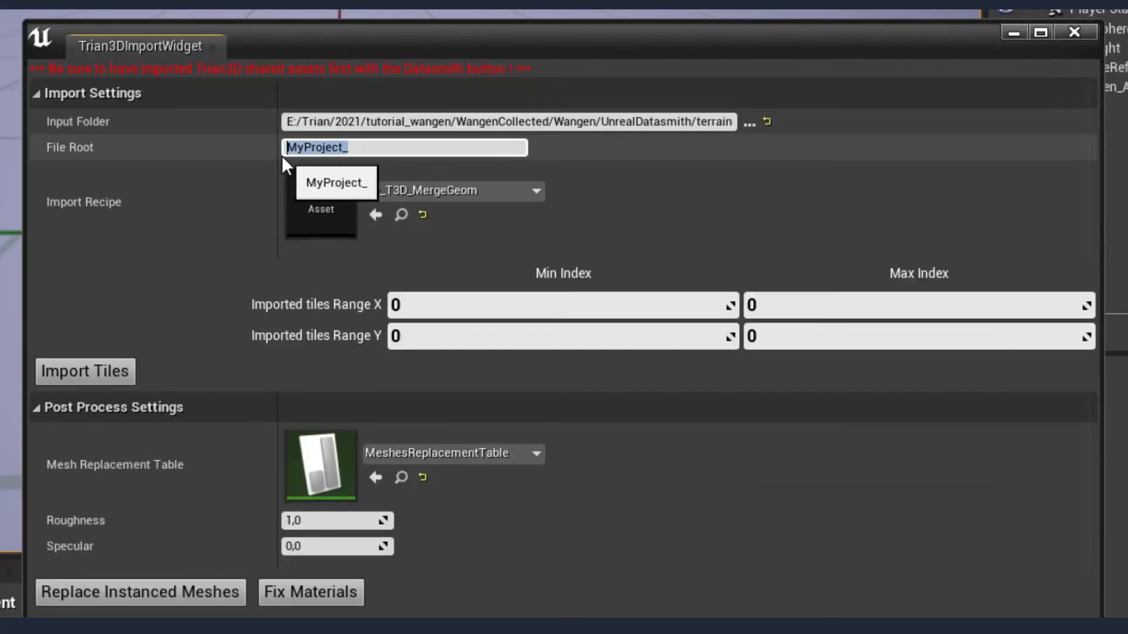
pyautogui.write('Wangen_')
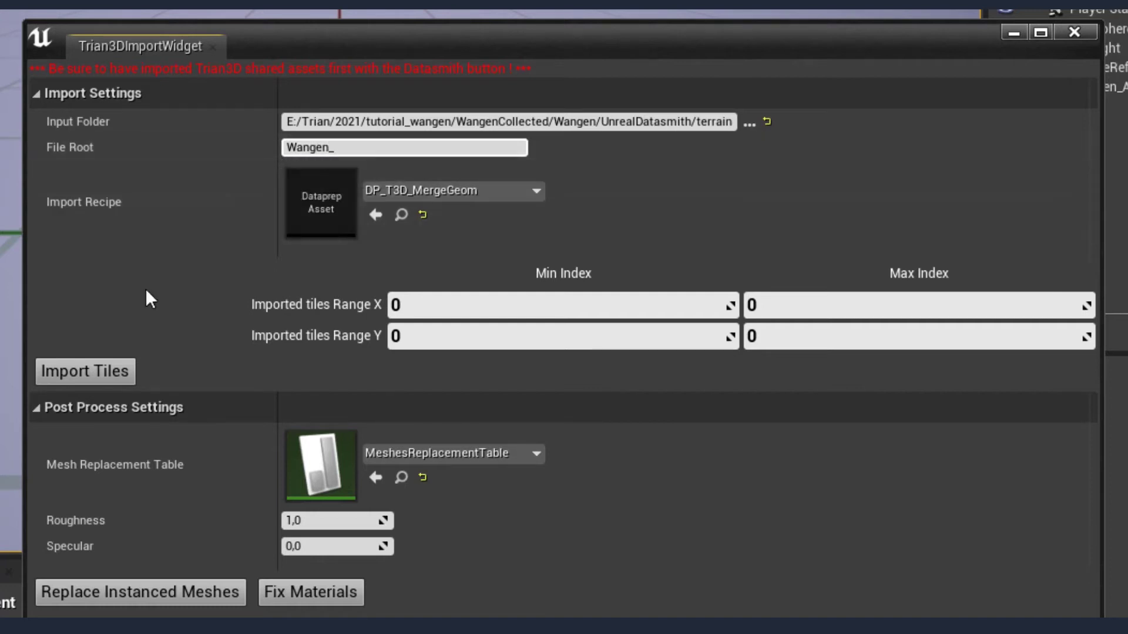
pyautogui.click(460, 307)
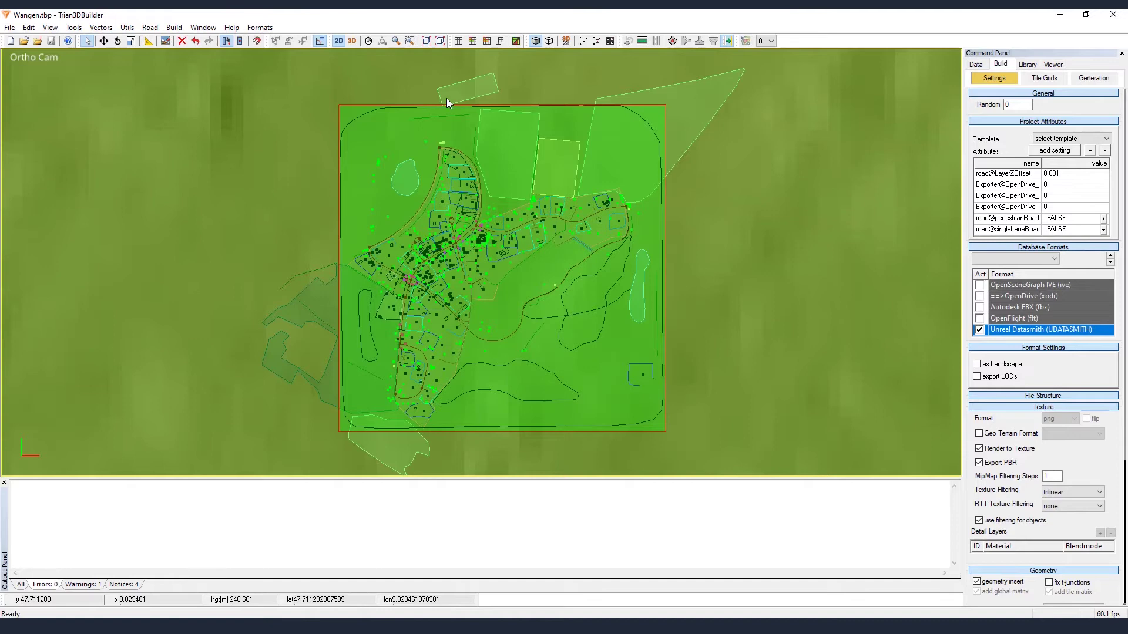
# Step: Try a 3 × 3 tile count in the tile grid settings, then revert to a single tile
pyautogui.scroll(-2, 701, 248)
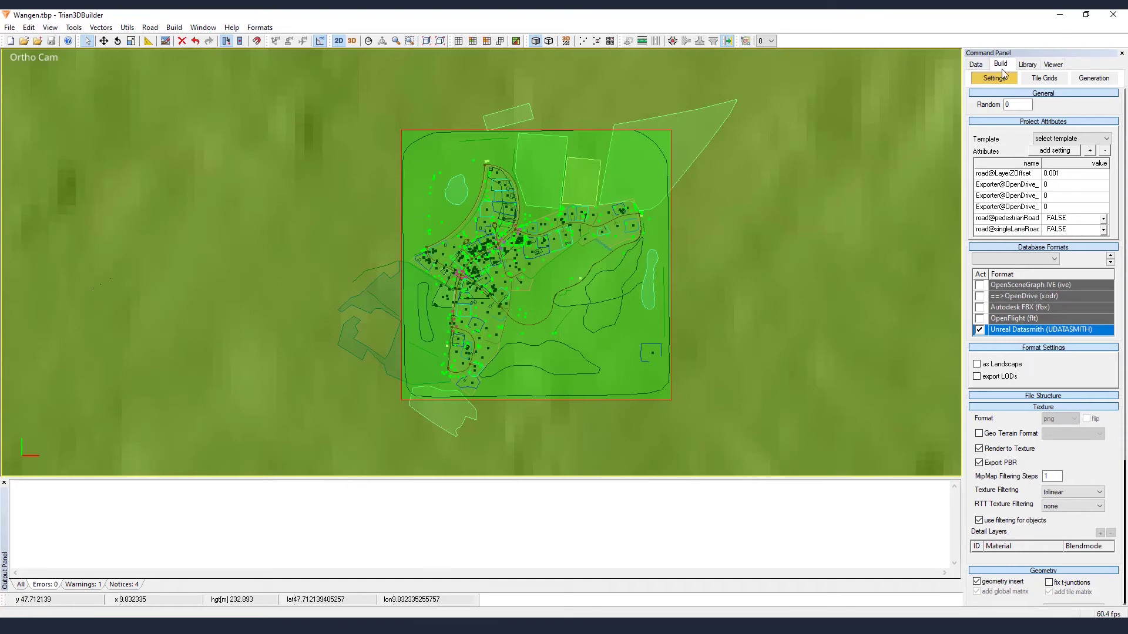
pyautogui.click(1037, 81)
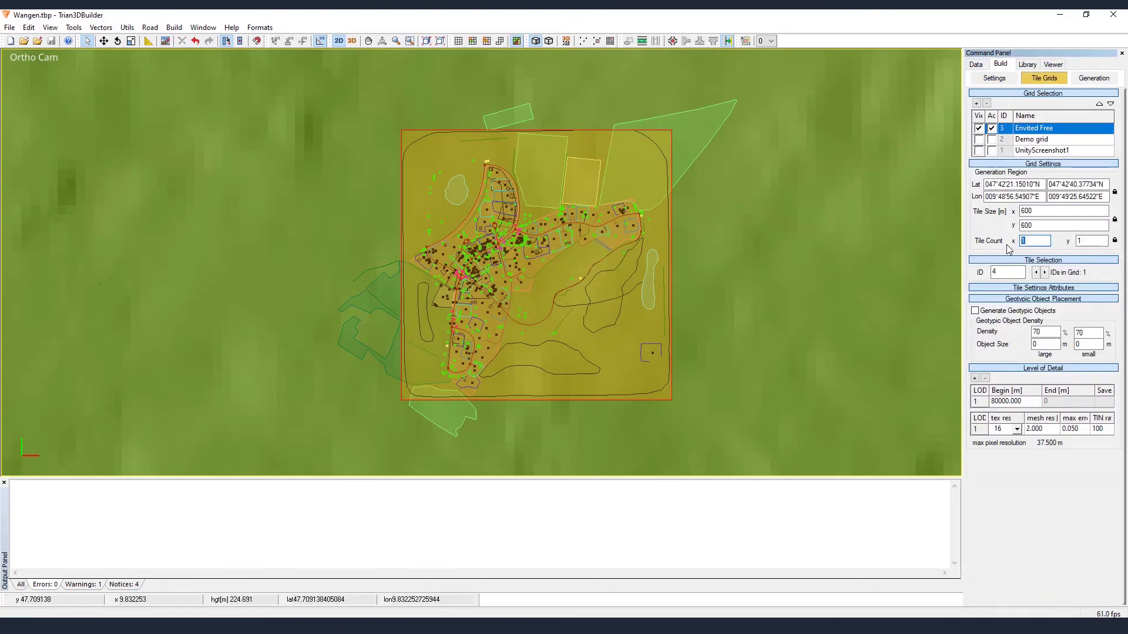
pyautogui.doubleClick(1095, 241)
pyautogui.write('3')
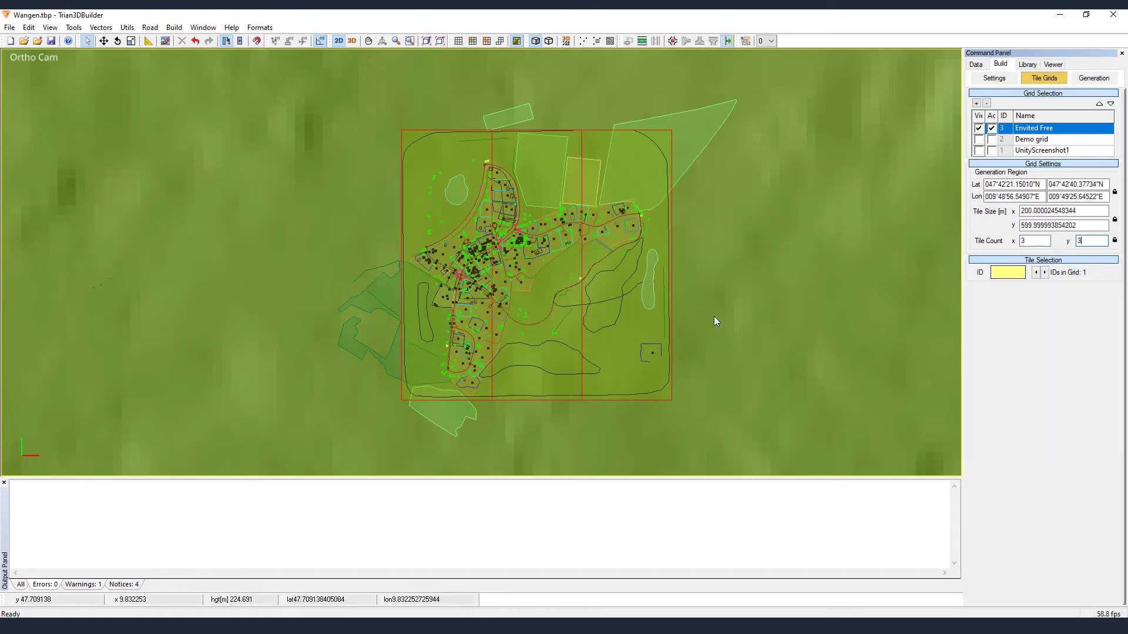
pyautogui.press('Return')
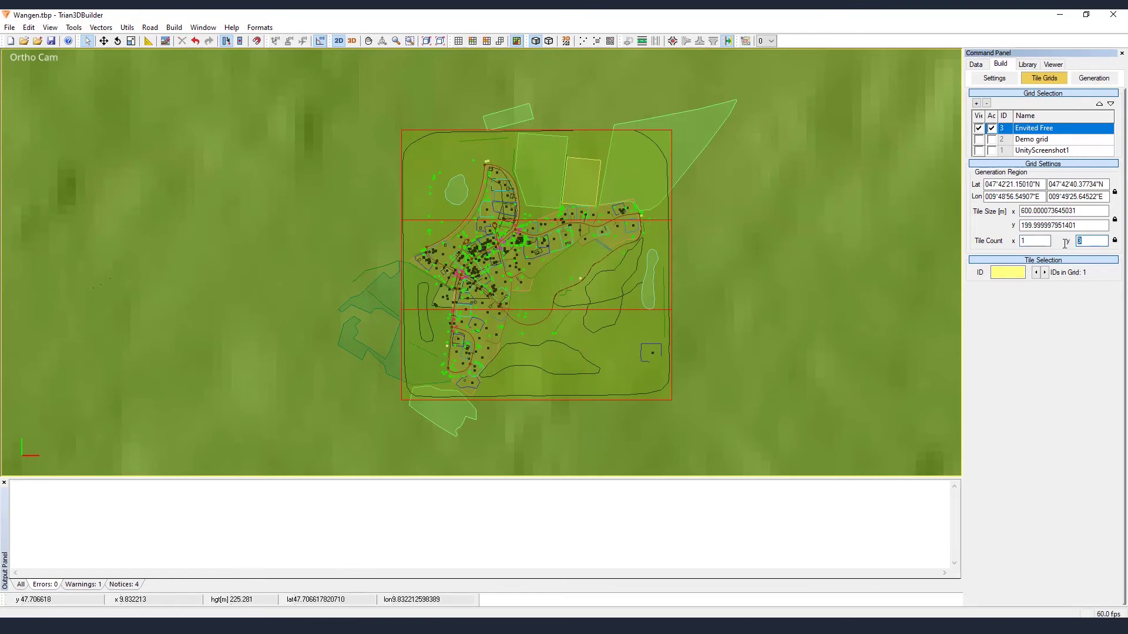
pyautogui.press('Tab')
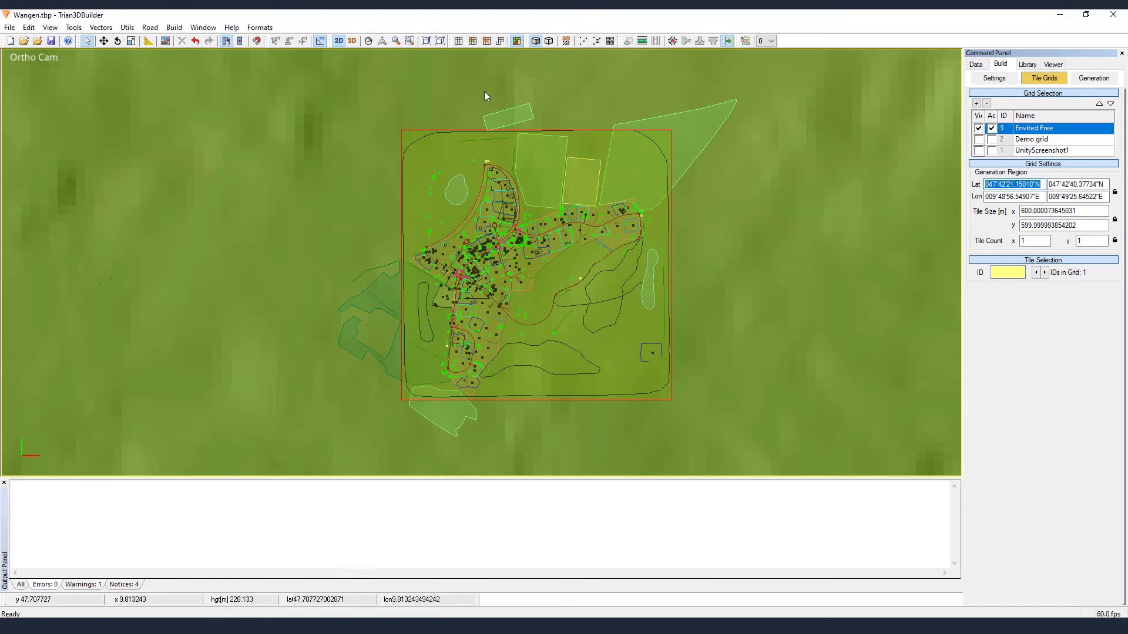
pyautogui.click(475, 626)
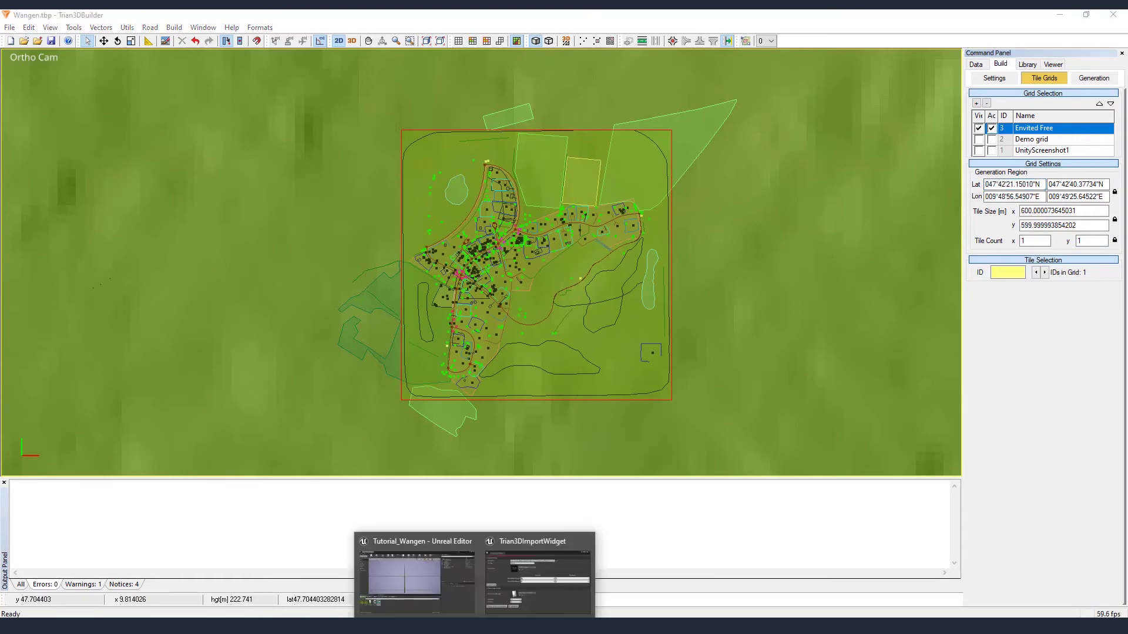
# Step: Import the Wangen tiles into the level from the Trian3D import widget, then close it
pyautogui.click(530, 602)
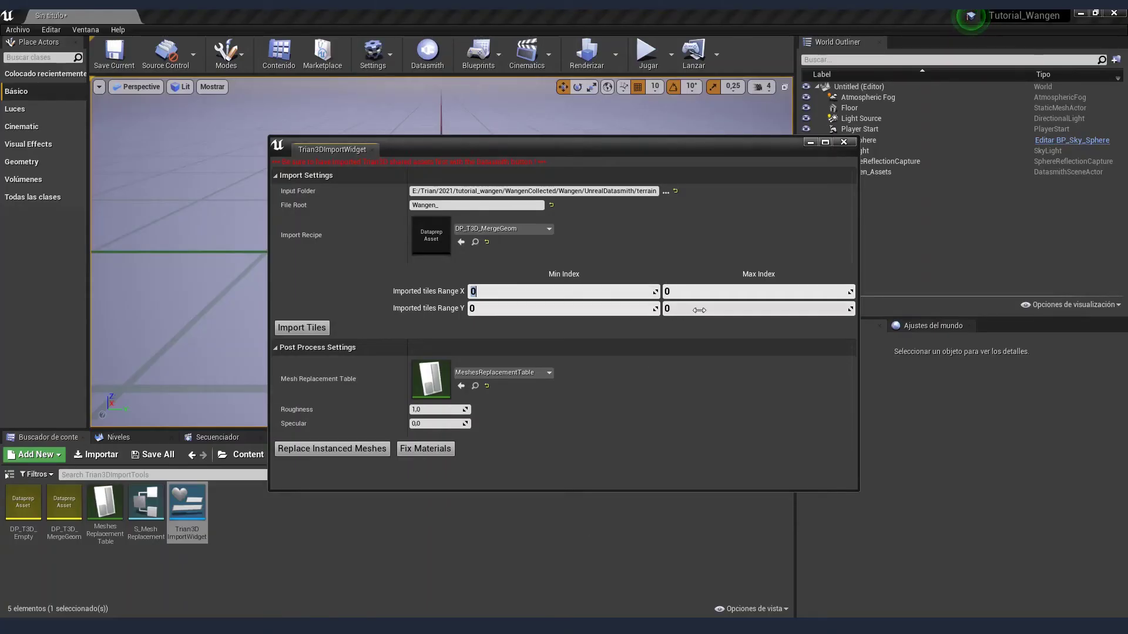
pyautogui.click(291, 331)
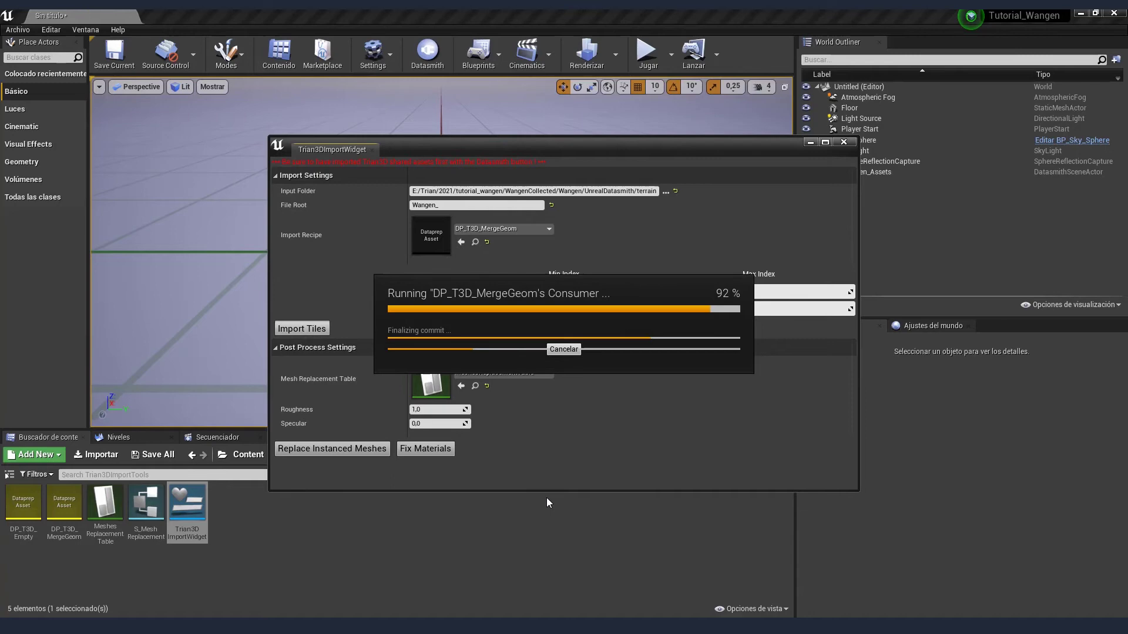
pyautogui.click(844, 142)
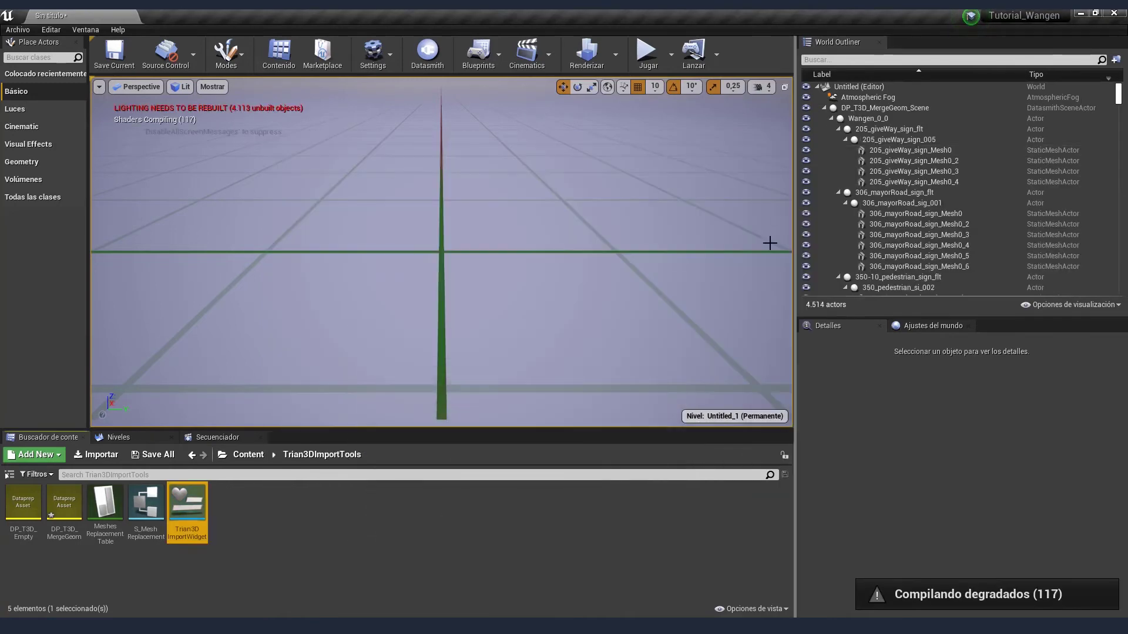
# Step: Frame the 306_mayorRoad_sign_Mesh0_2 road sign and fly along the streets to inspect the town
pyautogui.click(920, 227)
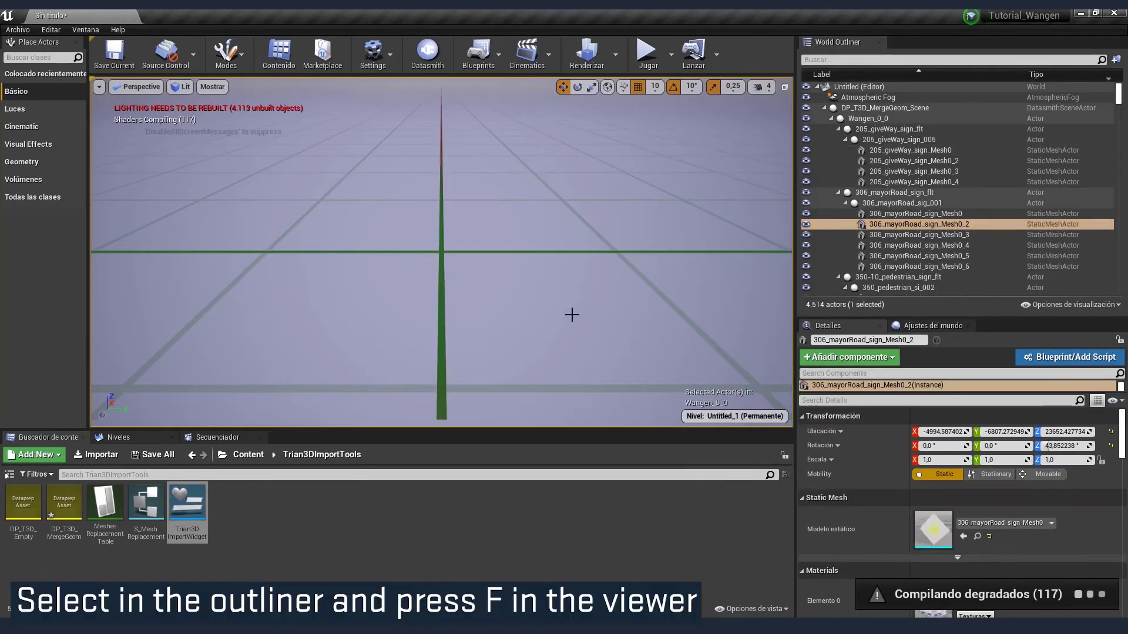
pyautogui.press('f')
pyautogui.scroll(-10, 572, 315)
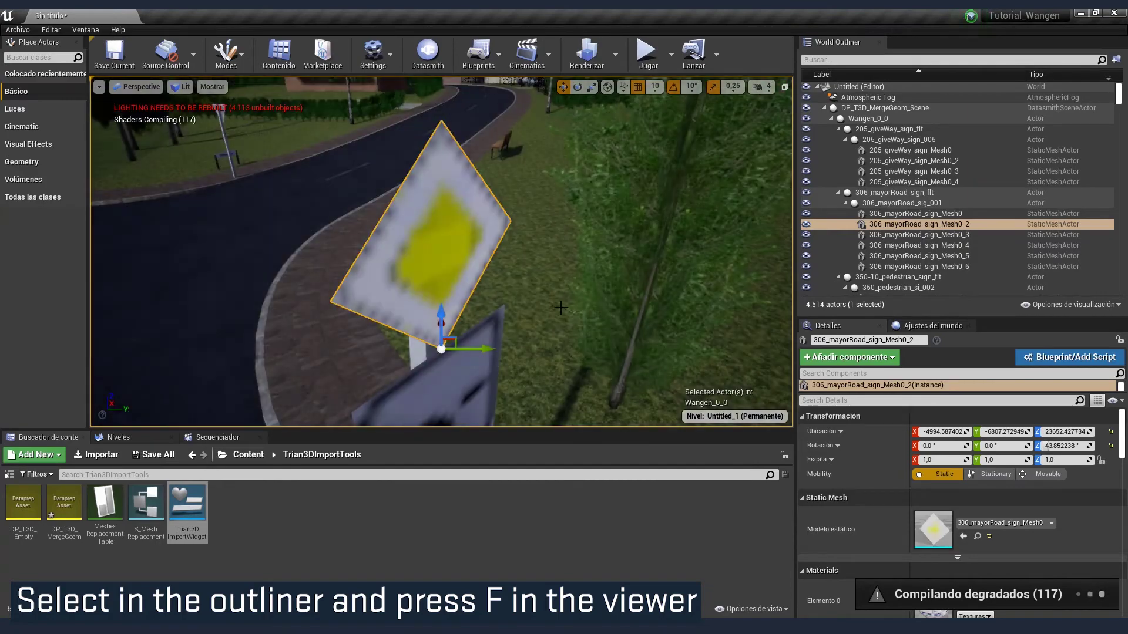
pyautogui.scroll(-6, 596, 305)
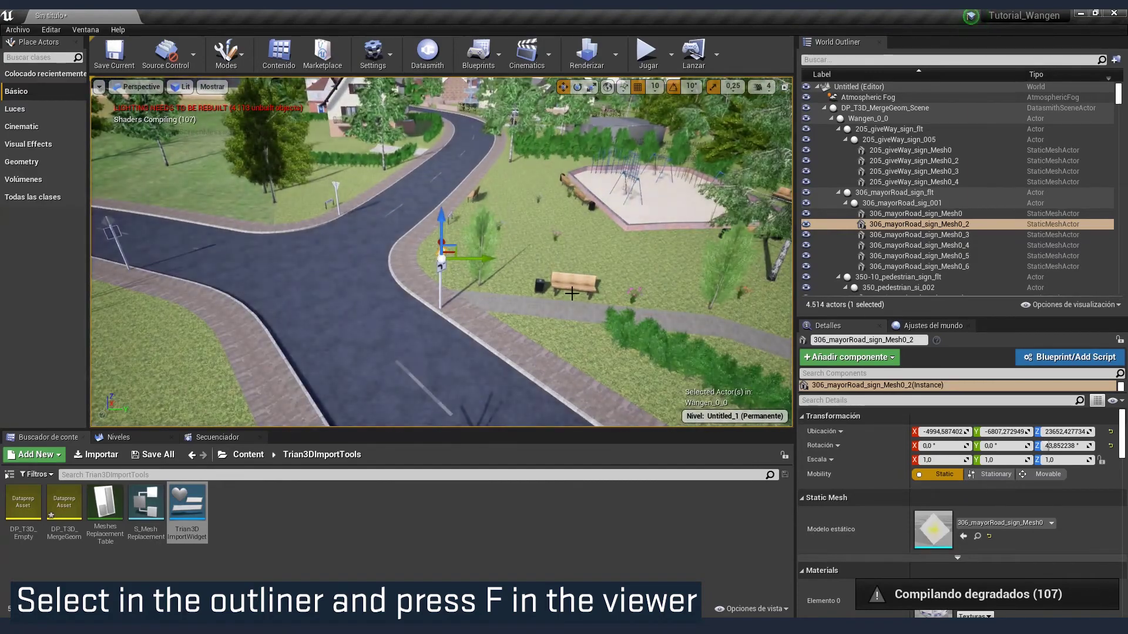
pyautogui.keyDown('alt'); pyautogui.moveTo(634, 287); pyautogui.dragTo(772, 226); pyautogui.keyUp('alt')
pyautogui.keyDown('alt'); pyautogui.moveTo(564, 287); pyautogui.dragTo(535, 287); pyautogui.keyUp('alt')
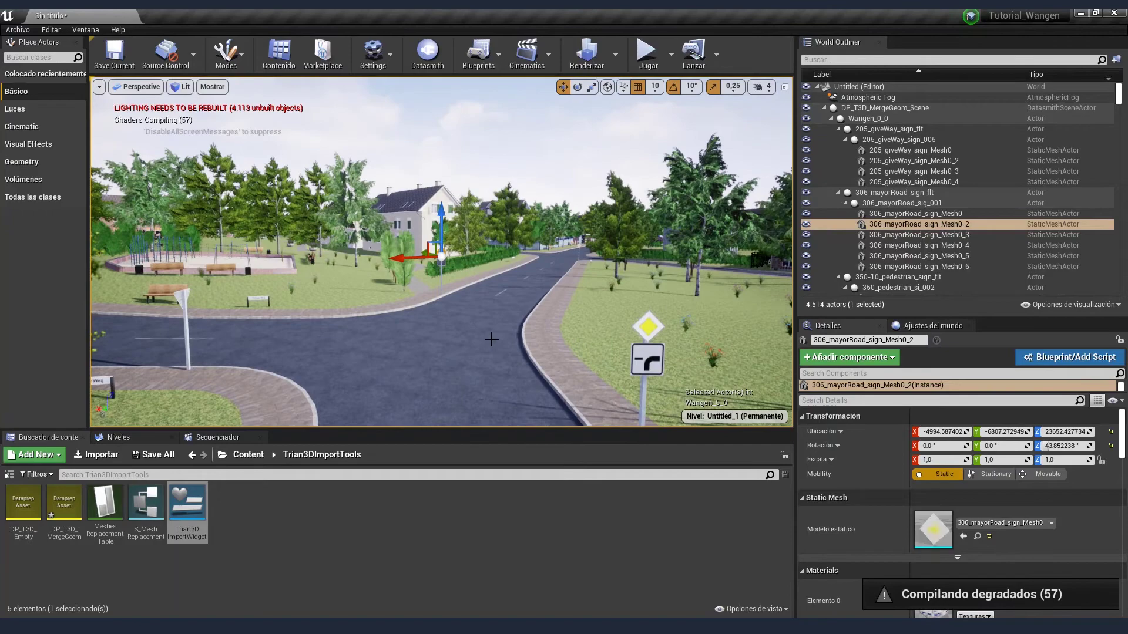
pyautogui.scroll(3, 521, 330)
pyautogui.moveTo(521, 330); pyautogui.dragTo(575, 343, button='right')
pyautogui.press('w')
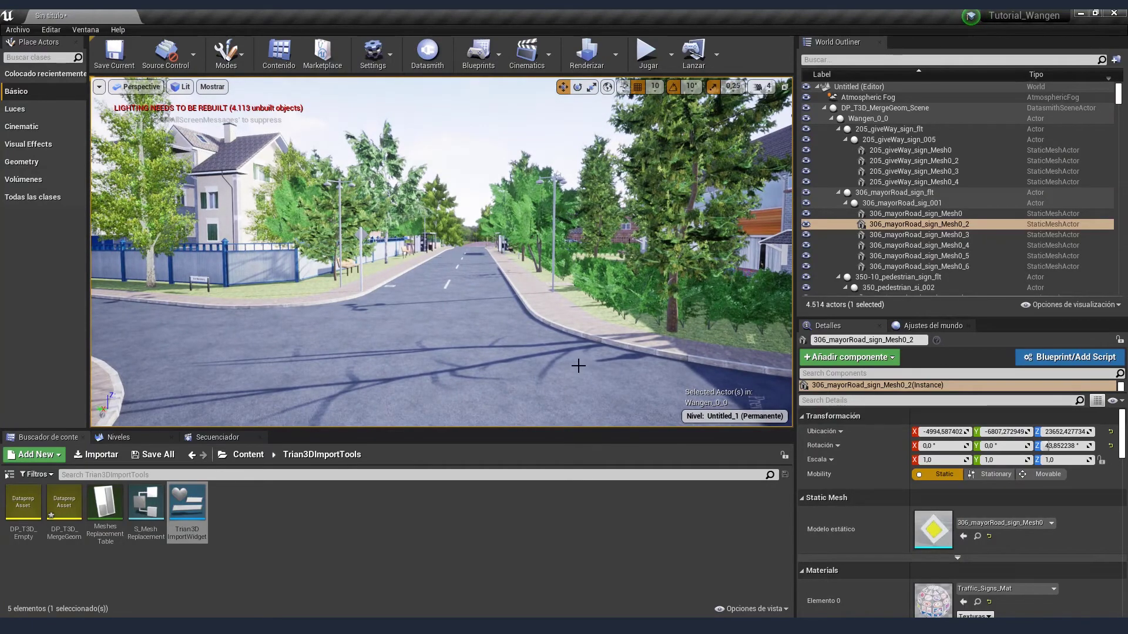
pyautogui.press('s')
pyautogui.moveTo(579, 364); pyautogui.dragTo(371, 354, button='right')
pyautogui.press('w')
pyautogui.press('w')
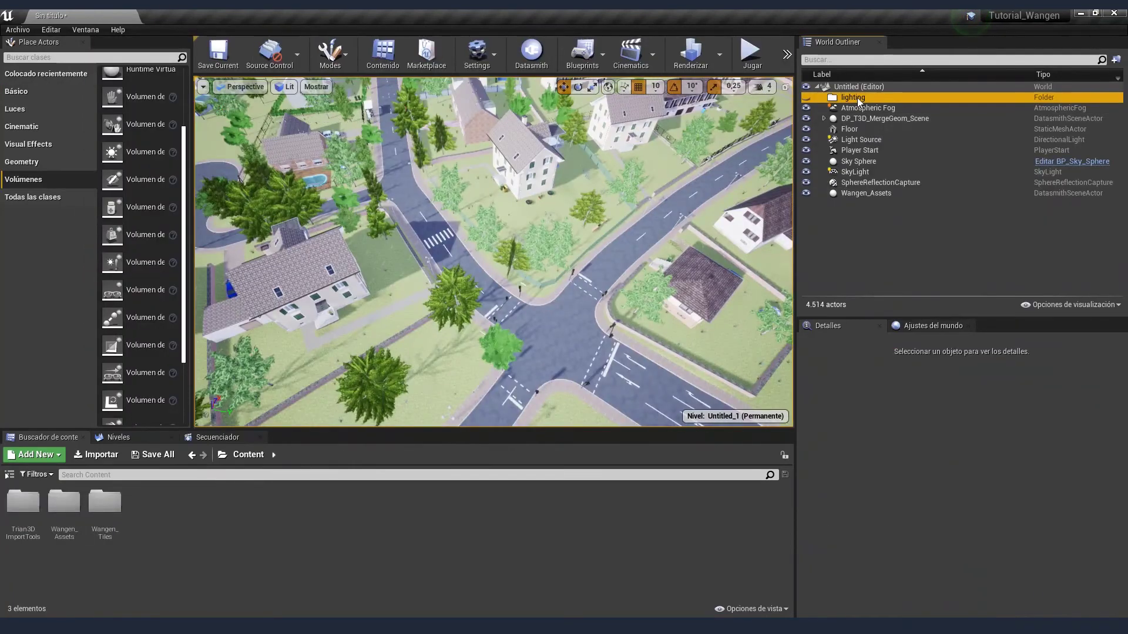
# Step: Name the new outliner folder lighting and move SkyLight, Light Source, Sky Sphere, SphereReflectionCapture into it
pyautogui.doubleClick(858, 98)
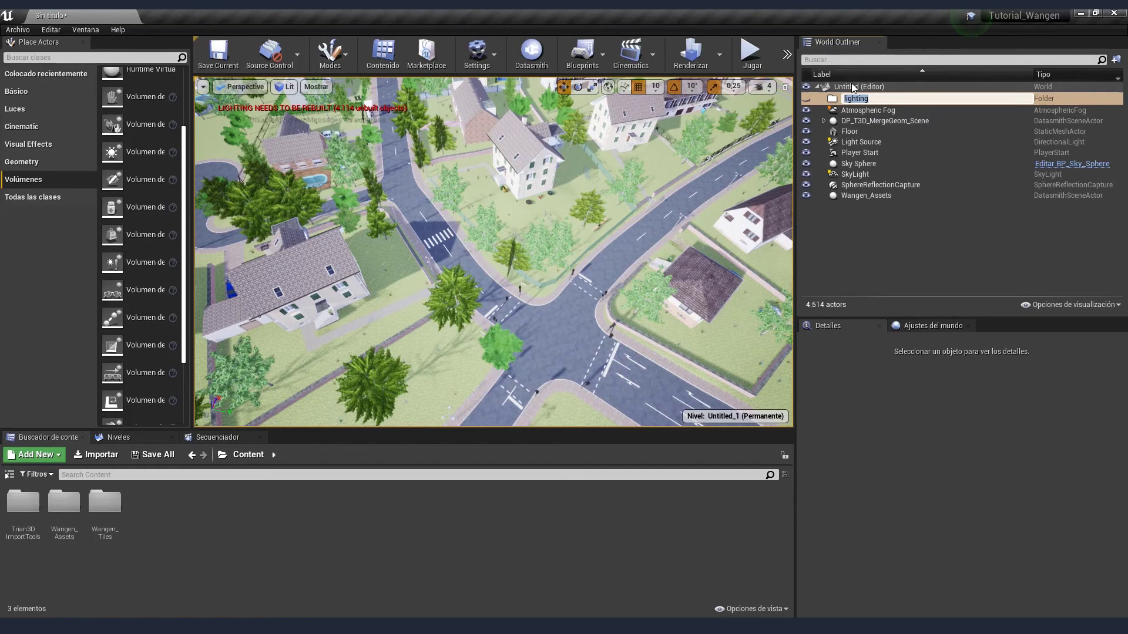
pyautogui.click(925, 262)
pyautogui.click(857, 172)
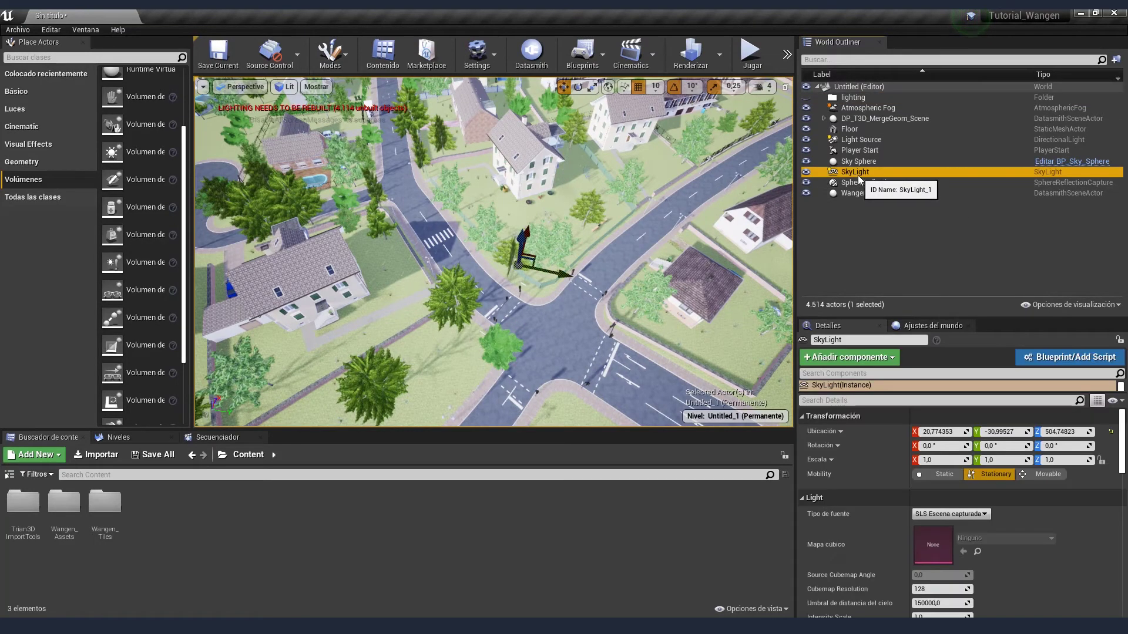
pyautogui.keyDown('ctrl'); pyautogui.click(870, 141); pyautogui.keyUp('ctrl')
pyautogui.keyDown('ctrl'); pyautogui.click(873, 162); pyautogui.keyUp('ctrl')
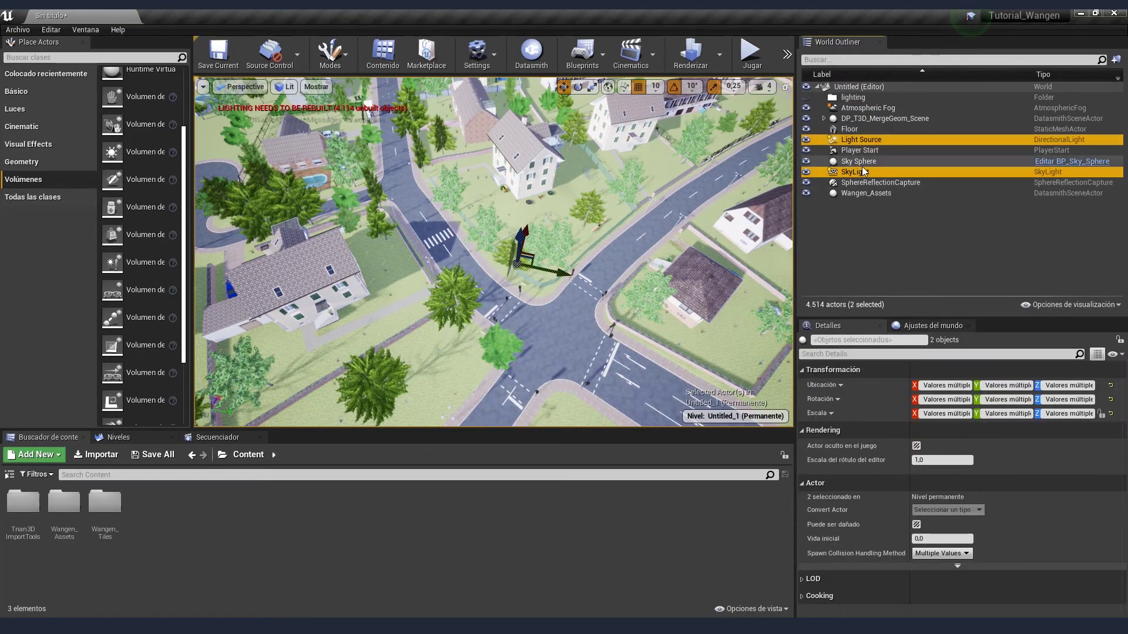
pyautogui.keyDown('ctrl'); pyautogui.click(873, 184); pyautogui.keyUp('ctrl')
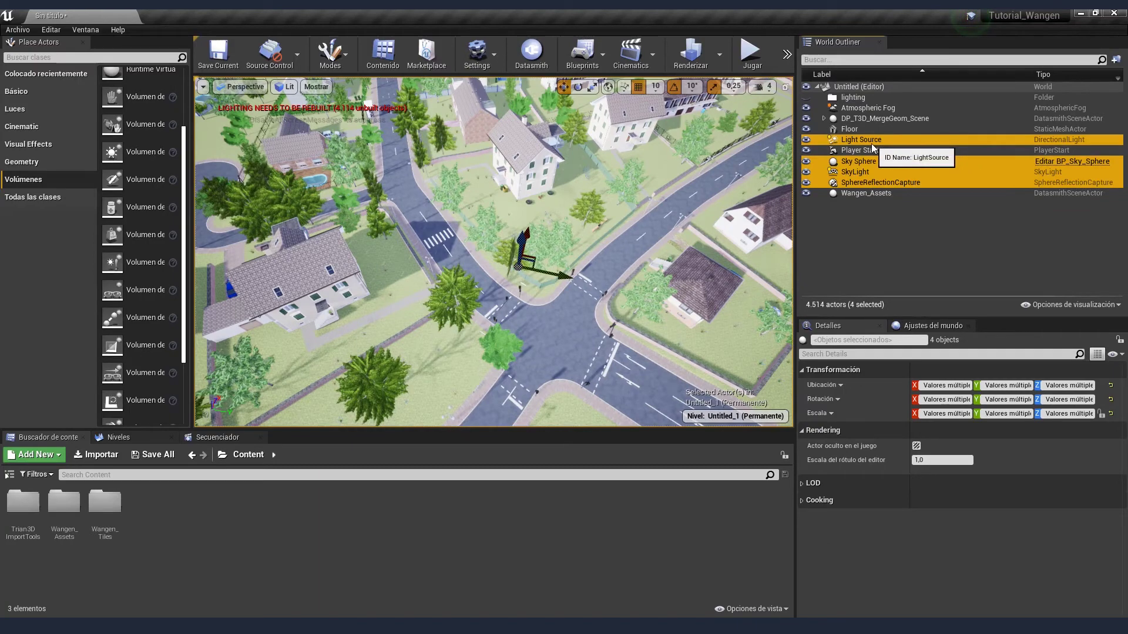
pyautogui.moveTo(872, 144); pyautogui.dragTo(856, 103)
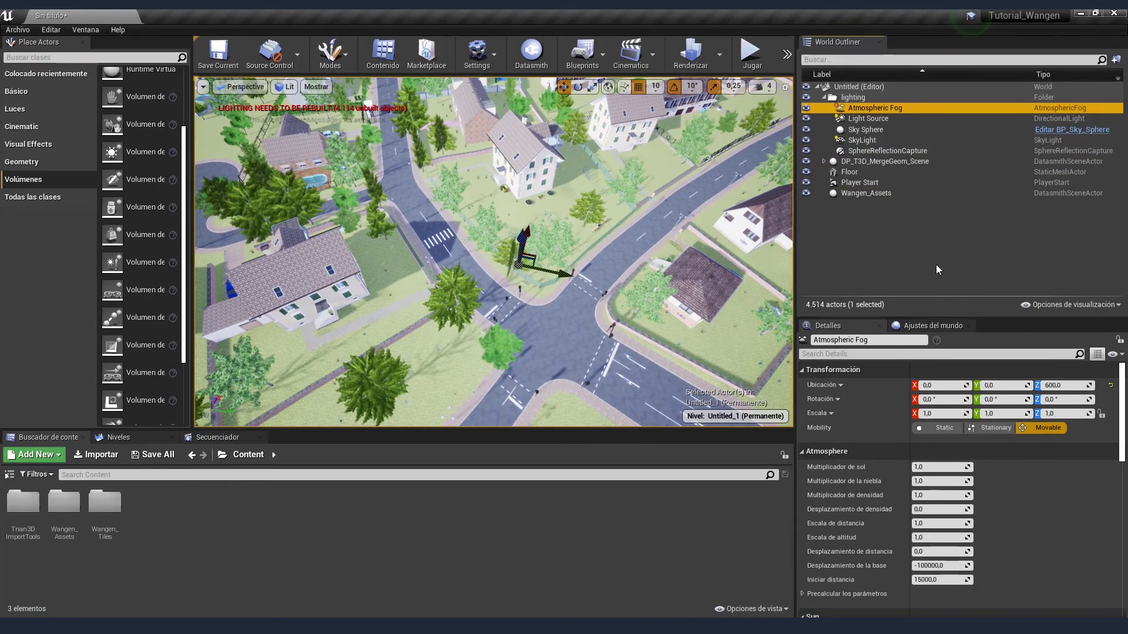
pyautogui.click(936, 264)
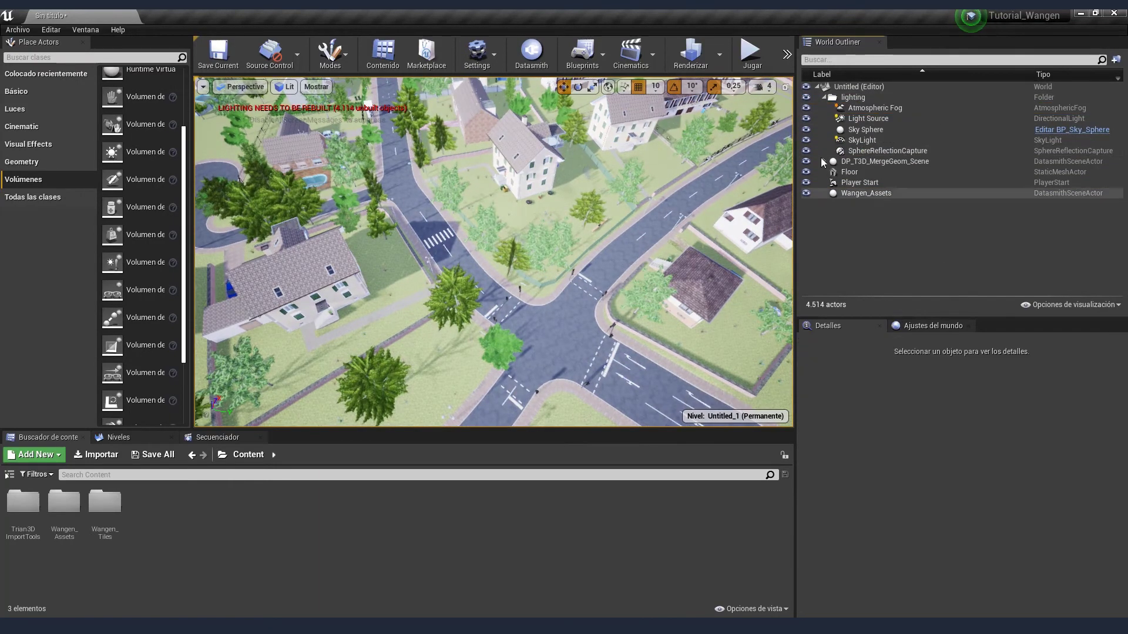
pyautogui.click(19, 30)
# Step: Save all work, naming the level Wangen in the Content folder
pyautogui.click(46, 129)
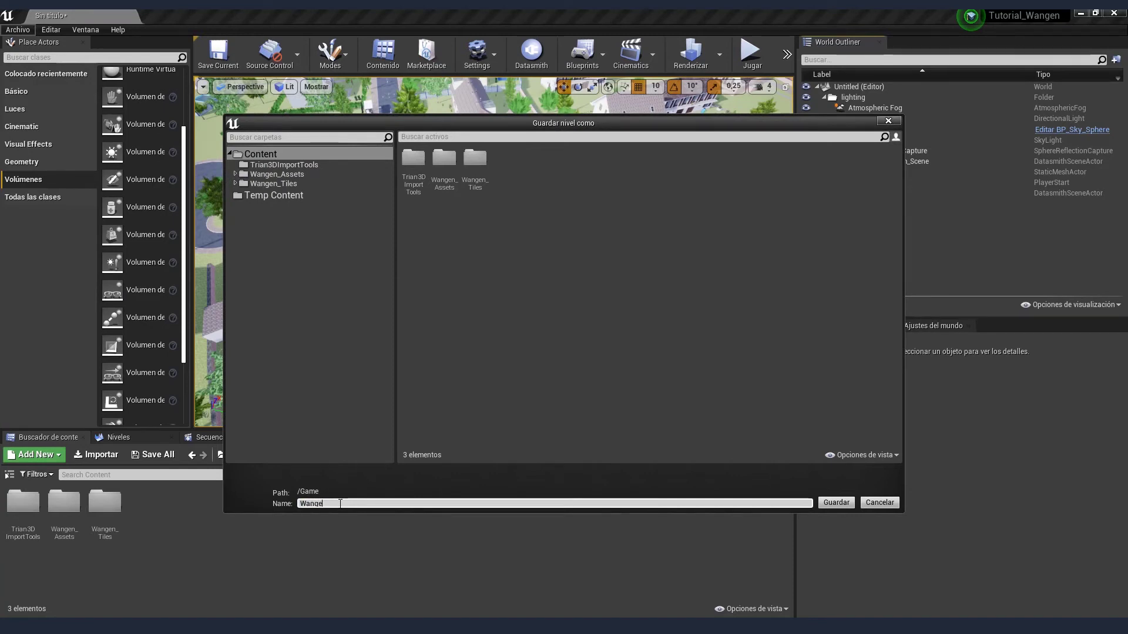
pyautogui.write('Wangen')
pyautogui.click(840, 504)
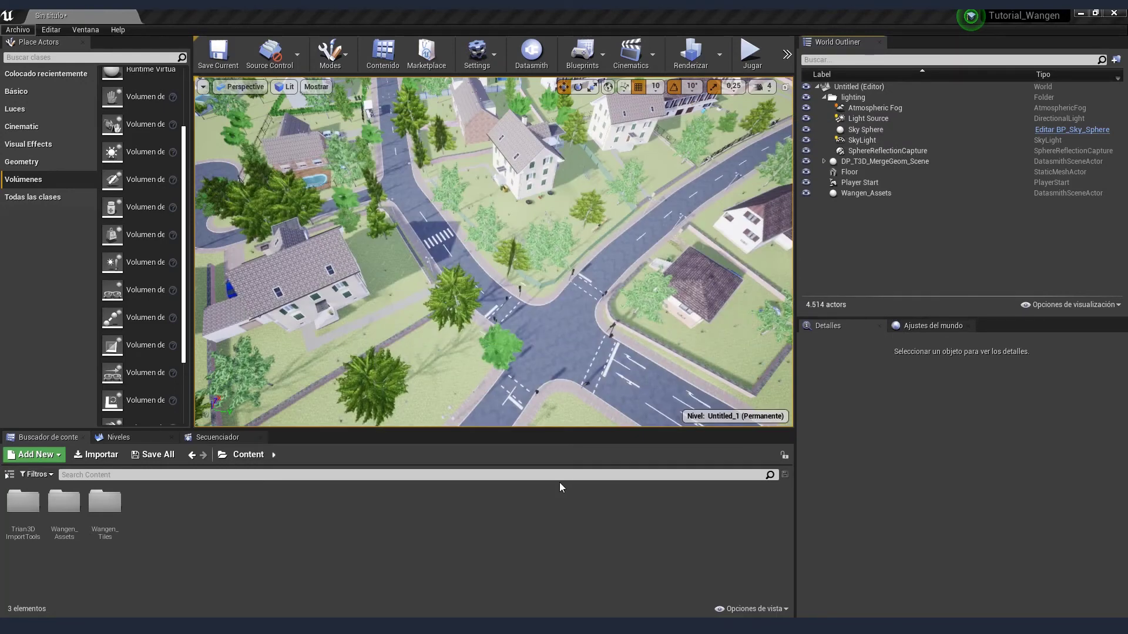
# Step: Switch the Light Source and SkyLight mobility to Movable
pyautogui.click(875, 119)
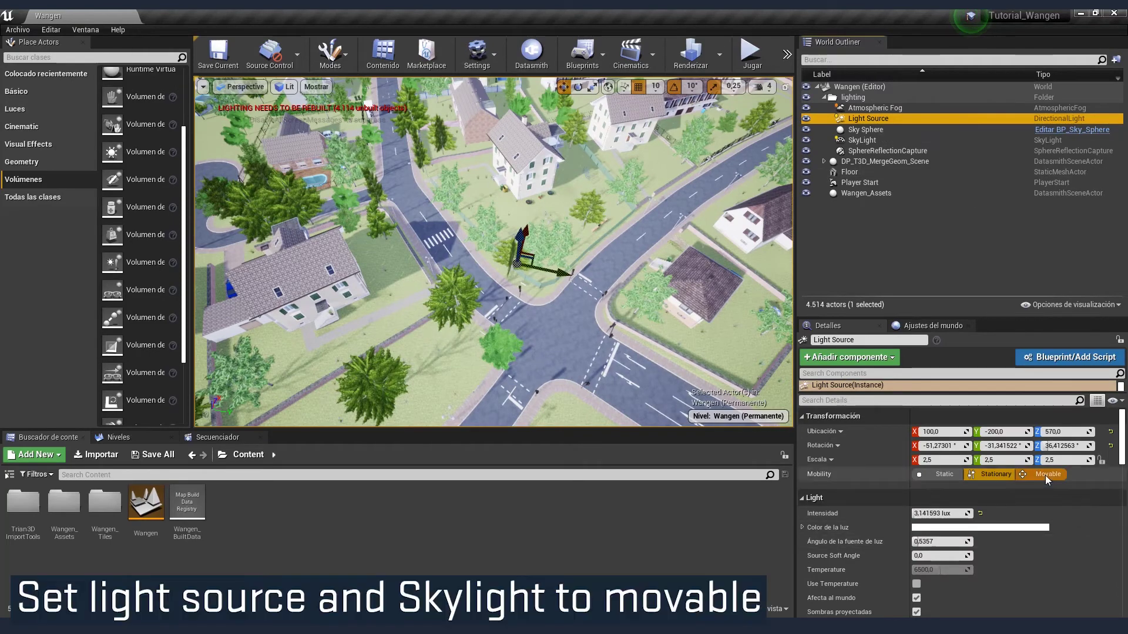
pyautogui.click(1045, 474)
pyautogui.click(869, 141)
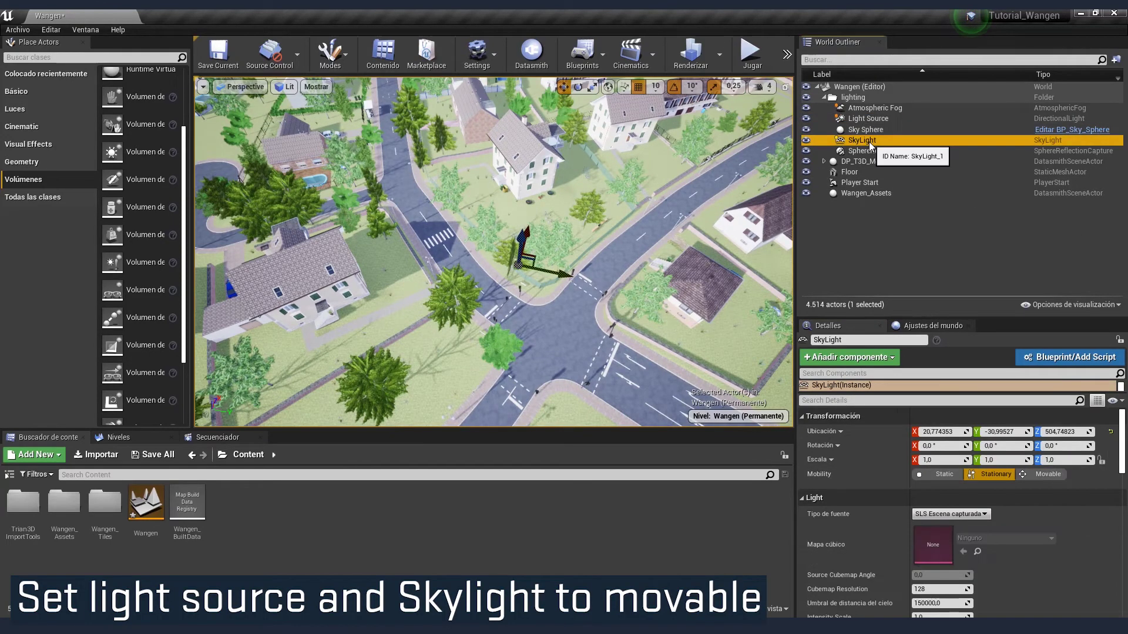
pyautogui.click(1046, 475)
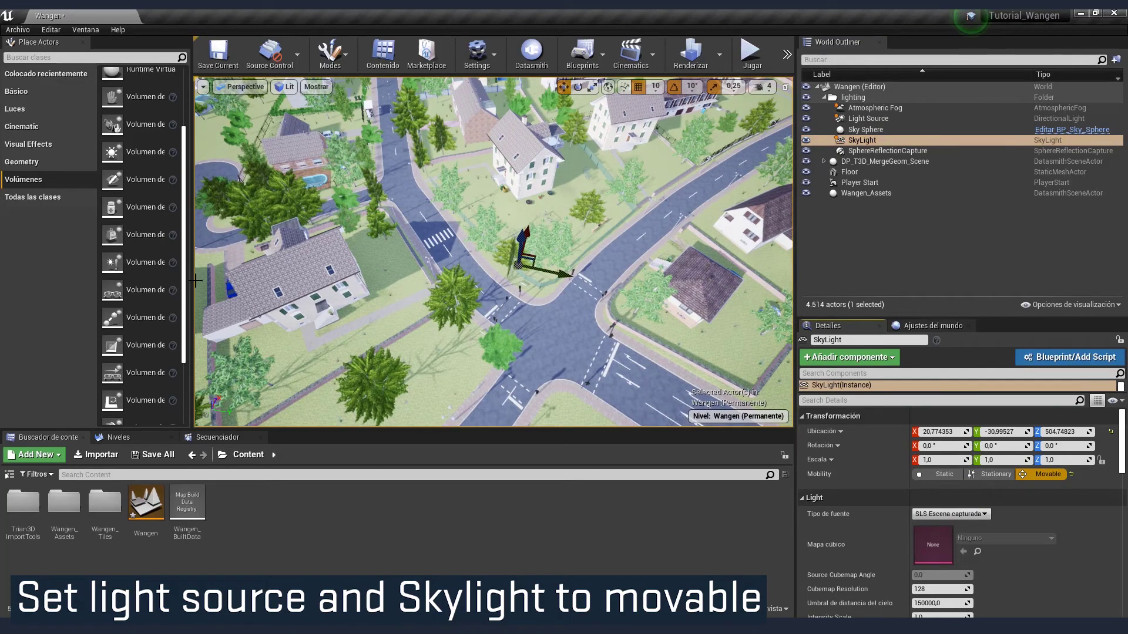
# Step: Add a PostProcessVolume to the level near the street junction
pyautogui.moveTo(191, 108); pyautogui.dragTo(292, 108)
pyautogui.moveTo(176, 345); pyautogui.dragTo(414, 382)
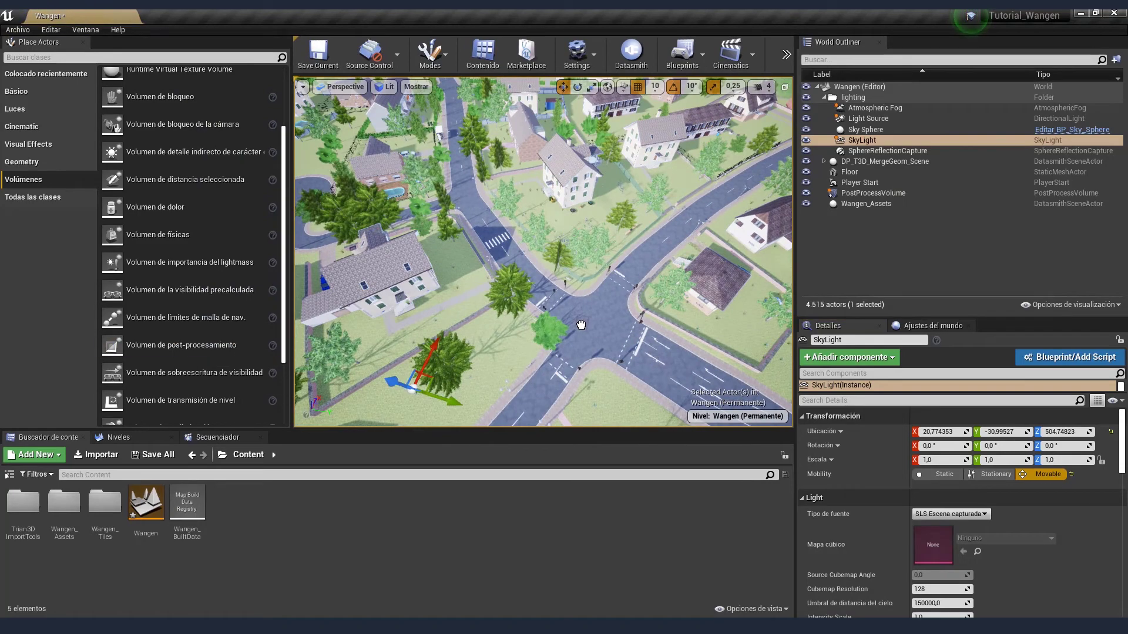
pyautogui.moveTo(581, 325); pyautogui.dragTo(581, 325)
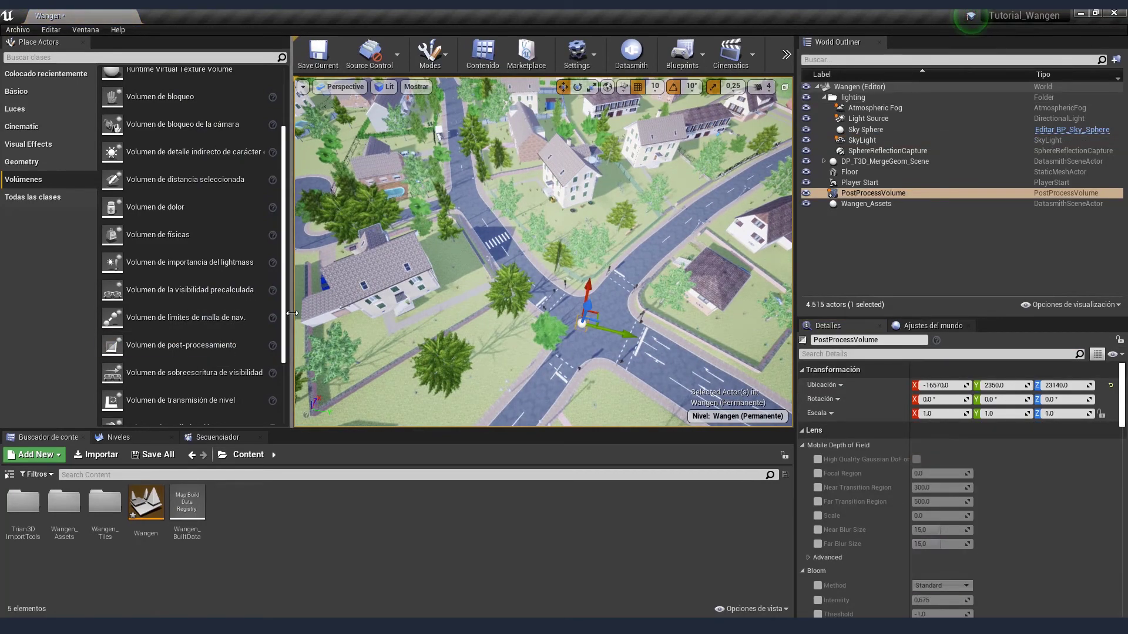
pyautogui.moveTo(292, 313); pyautogui.dragTo(178, 313)
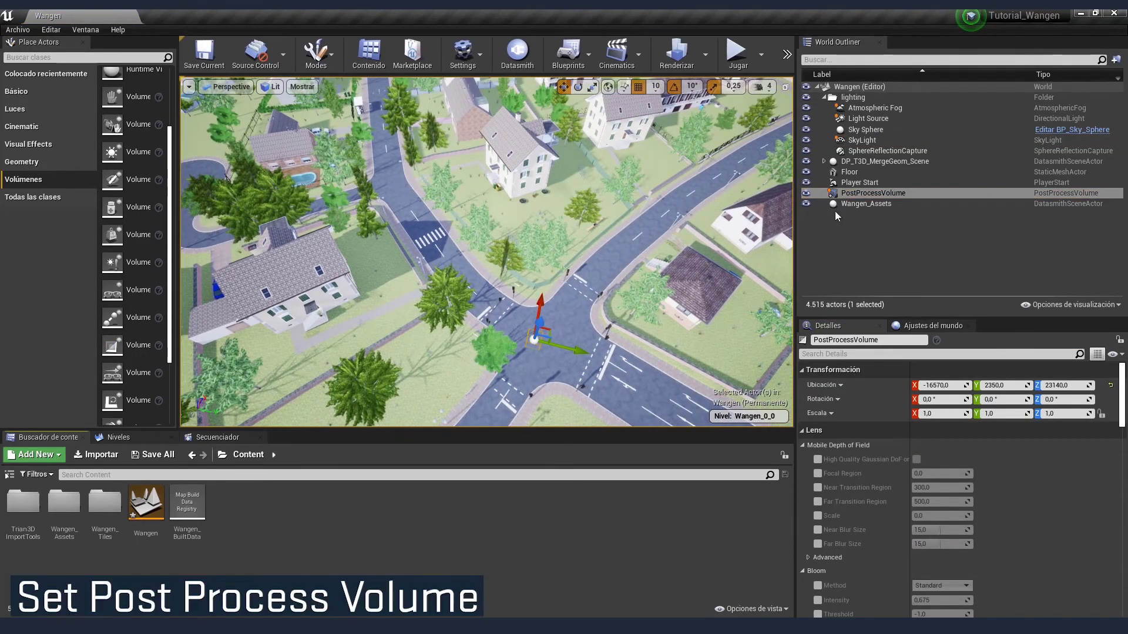
# Step: Enable the volume's exposure metering, compensation and brightness overrides, with compensation 0,142858
pyautogui.click(852, 194)
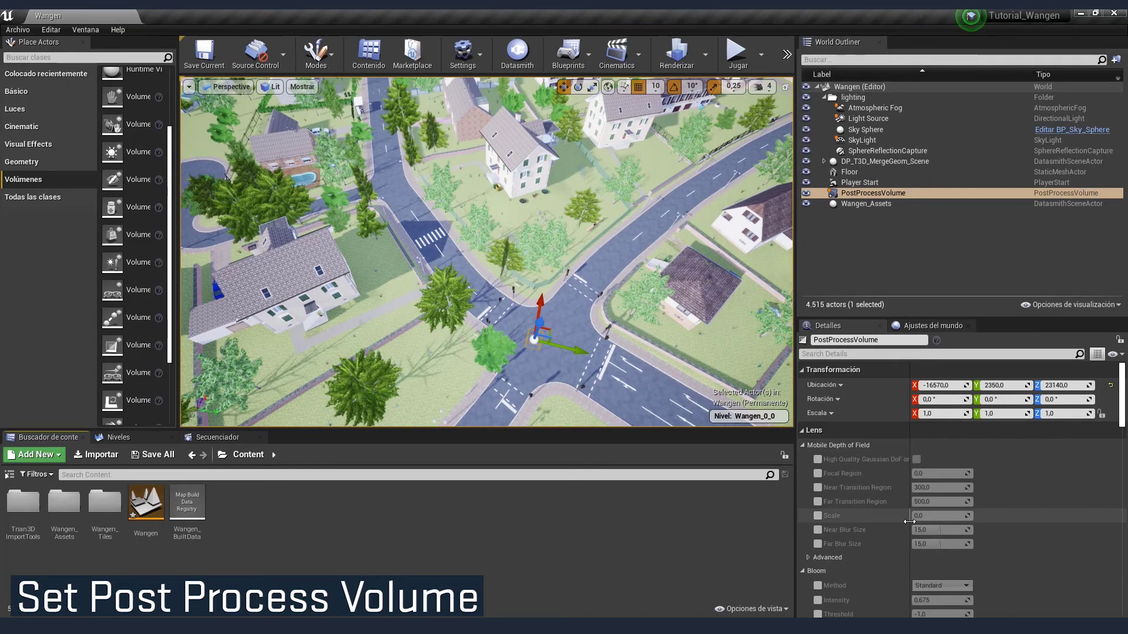
pyautogui.scroll(-5, 910, 518)
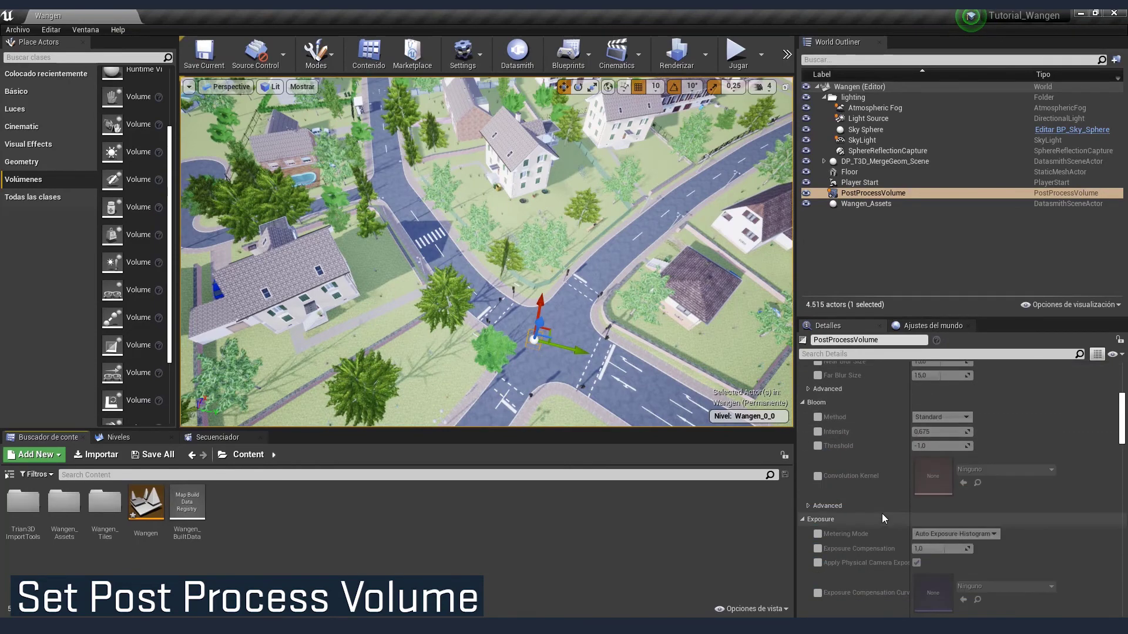
pyautogui.scroll(-1, 882, 514)
pyautogui.click(817, 497)
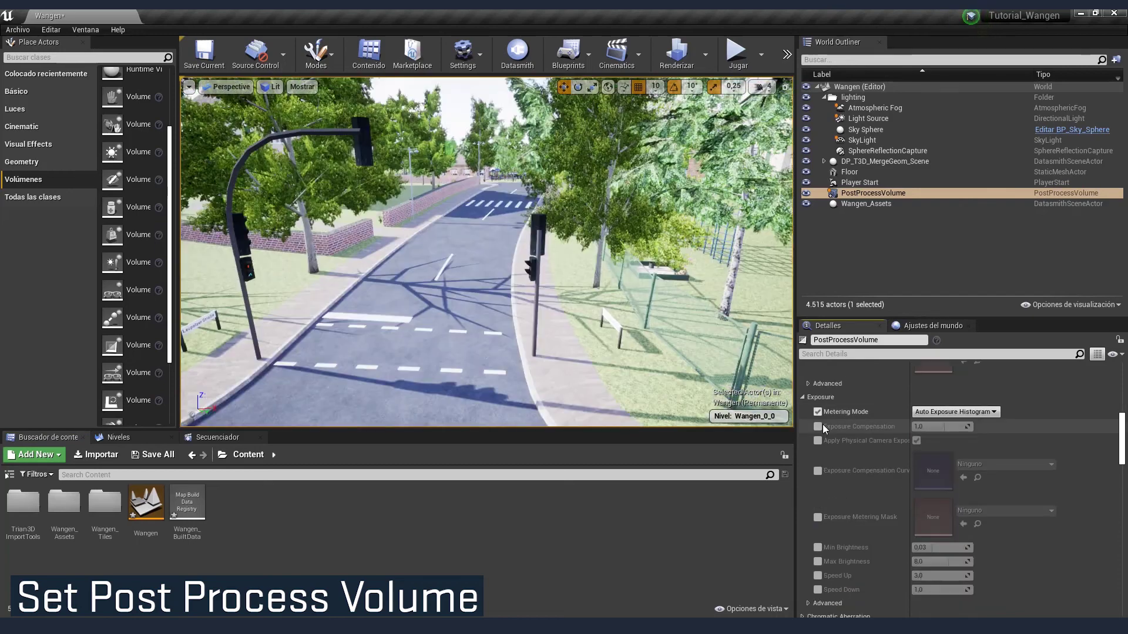
pyautogui.click(817, 441)
pyautogui.moveTo(940, 427); pyautogui.dragTo(929, 426)
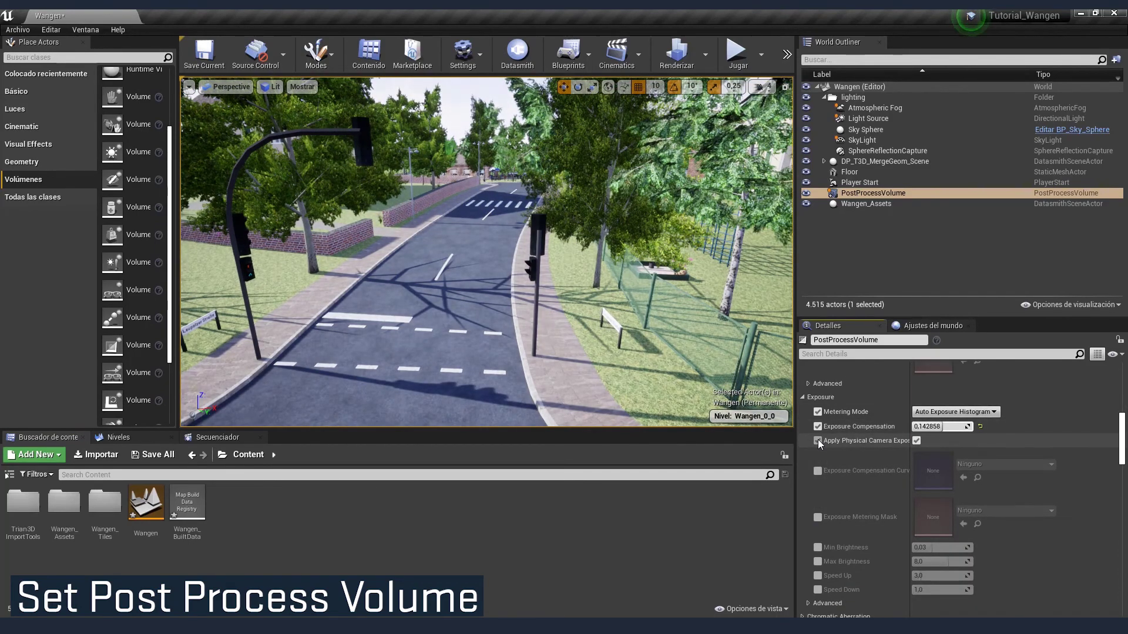
pyautogui.click(818, 549)
pyautogui.click(818, 562)
pyautogui.click(817, 576)
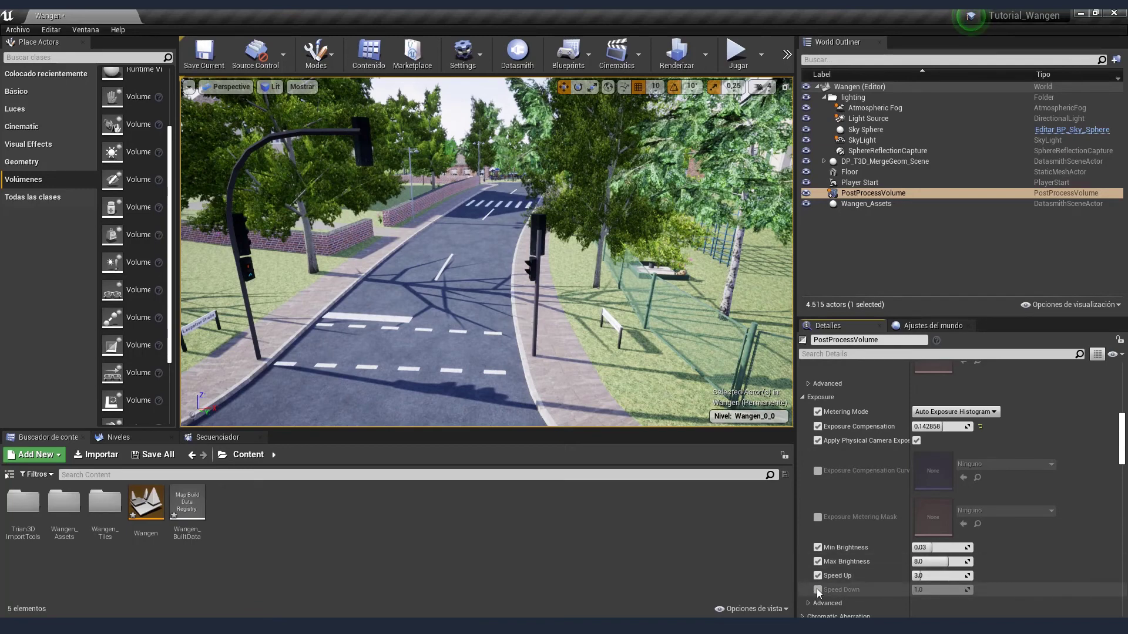
pyautogui.click(817, 590)
# Step: Set minimum brightness to about 0,877143 and maximum brightness to about 0,601428
pyautogui.click(934, 547)
pyautogui.write('0,02')
pyautogui.click(929, 564)
pyautogui.write('0.03')
pyautogui.press('Return')
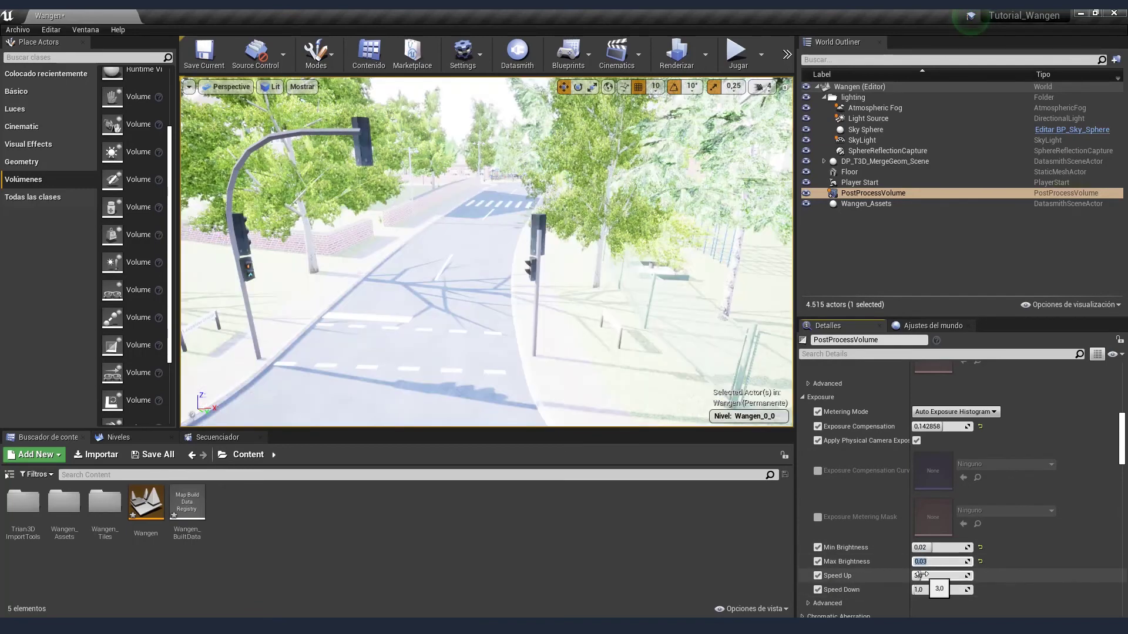
pyautogui.moveTo(939, 428); pyautogui.dragTo(941, 428)
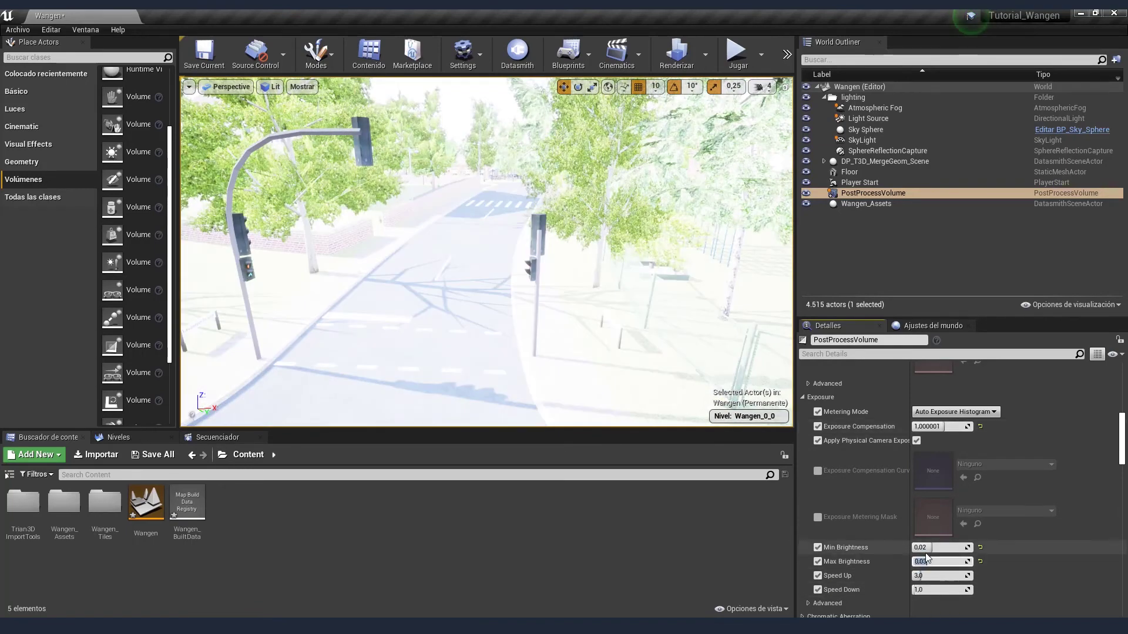
pyautogui.moveTo(940, 547); pyautogui.dragTo(942, 547)
pyautogui.moveTo(940, 561); pyautogui.dragTo(941, 562)
# Step: Review the street lighting and bring exposure compensation back to 0,142858
pyautogui.scroll(4, 430, 266)
pyautogui.moveTo(431, 267); pyautogui.dragTo(427, 242, button='right')
pyautogui.moveTo(430, 266); pyautogui.dragTo(407, 289, button='middle')
pyautogui.scroll(5, 608, 337)
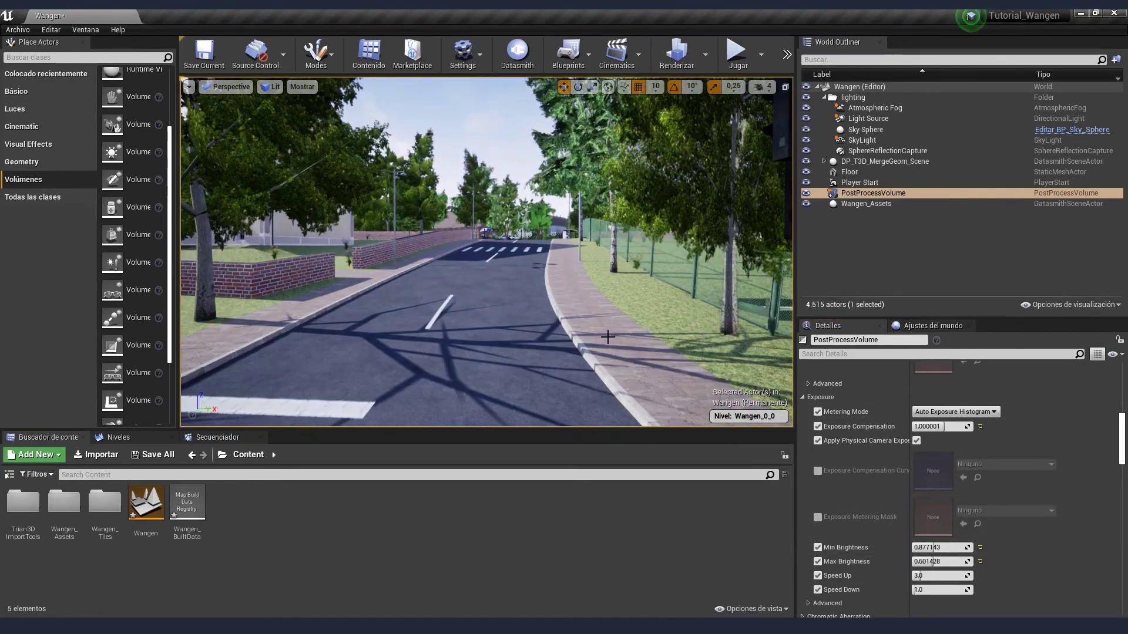
pyautogui.moveTo(940, 426); pyautogui.dragTo(917, 426)
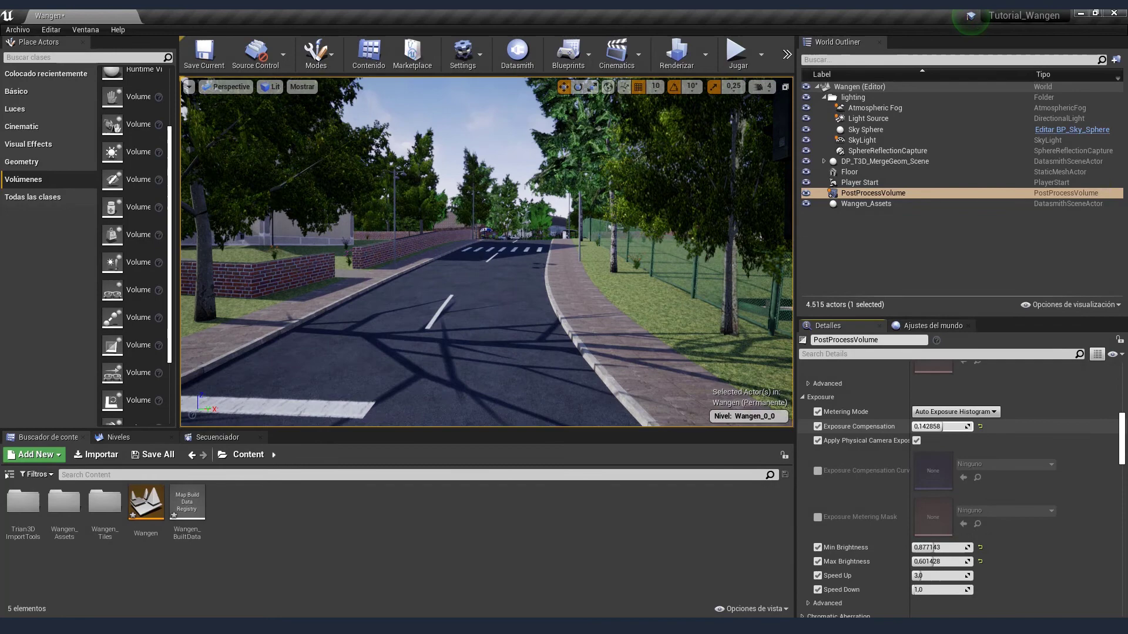
pyautogui.scroll(-8, 622, 338)
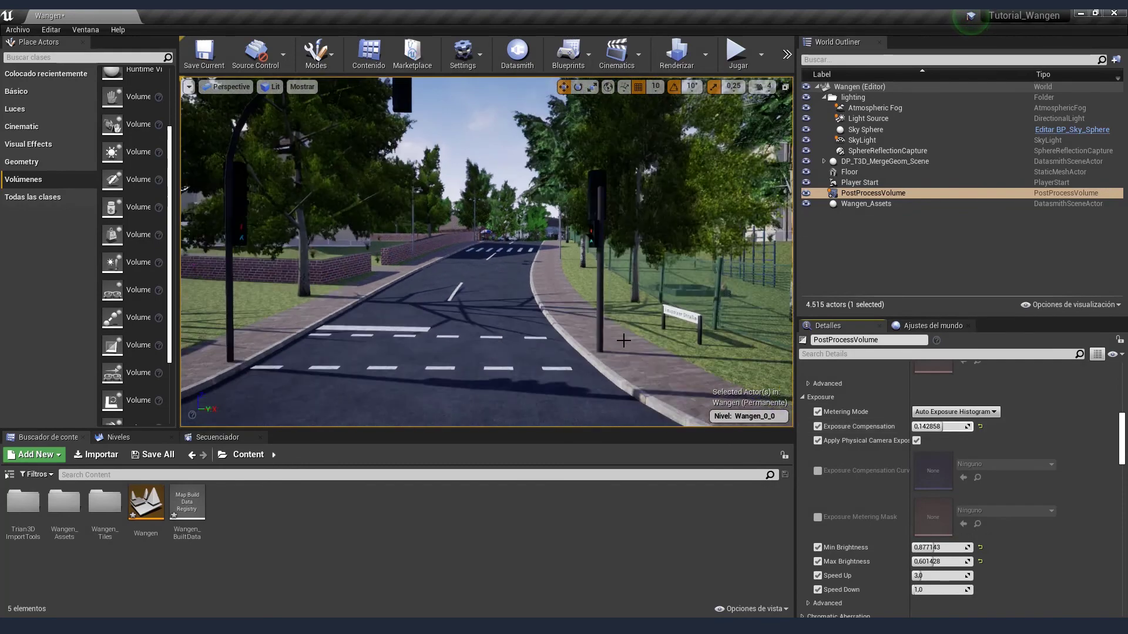
pyautogui.moveTo(525, 301); pyautogui.dragTo(226, 325, button='right')
pyautogui.moveTo(487, 304); pyautogui.dragTo(487, 305, button='right')
# Step: Select the sidewalk and open its parent material, ConcretePlates001_al_Mat, from the concrete material instance
pyautogui.click(466, 296)
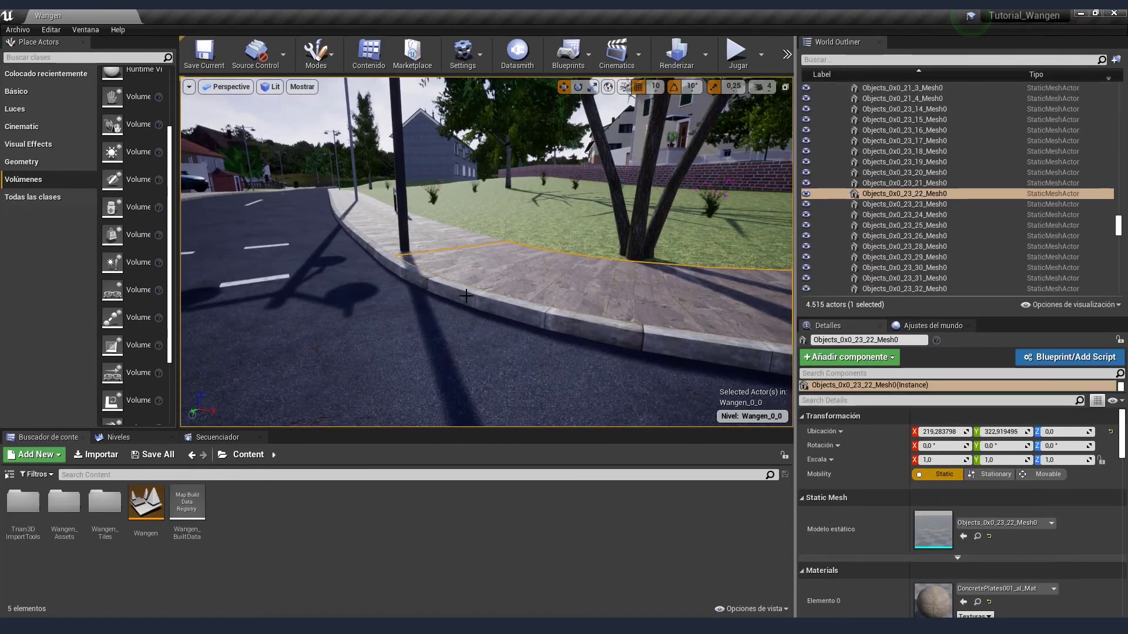
pyautogui.doubleClick(929, 599)
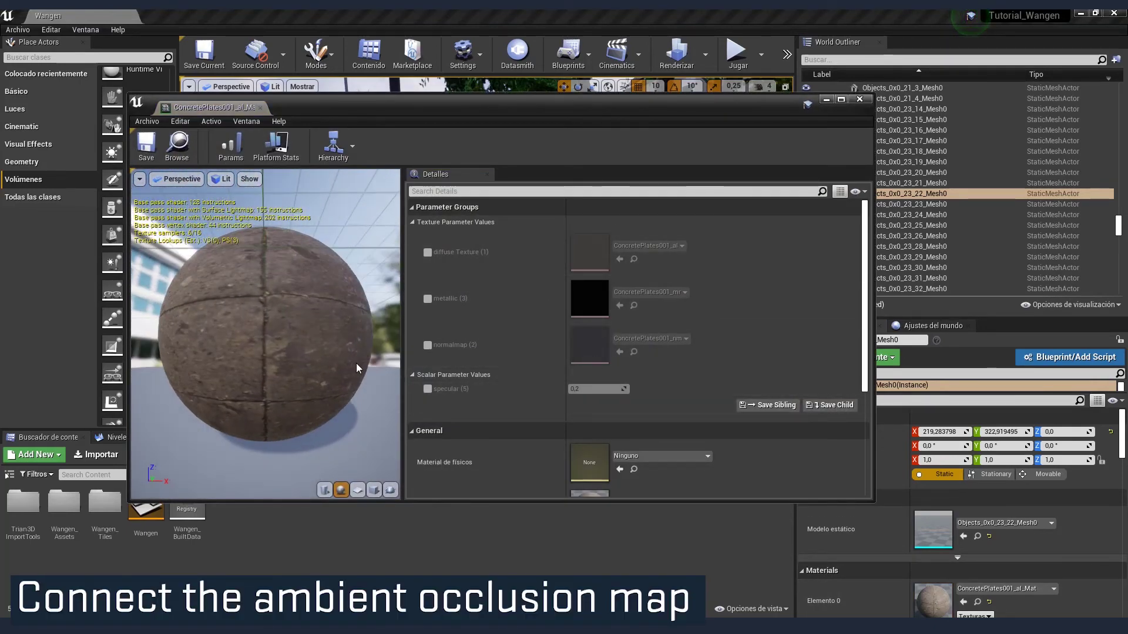
pyautogui.scroll(-4, 556, 397)
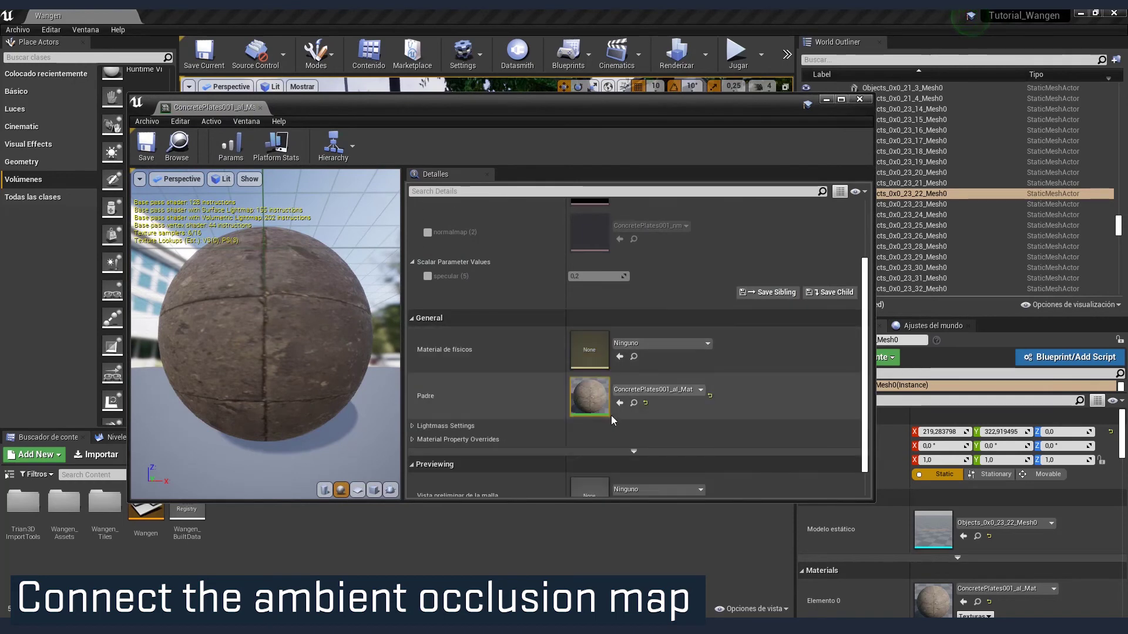
pyautogui.doubleClick(590, 396)
pyautogui.scroll(2, 630, 269)
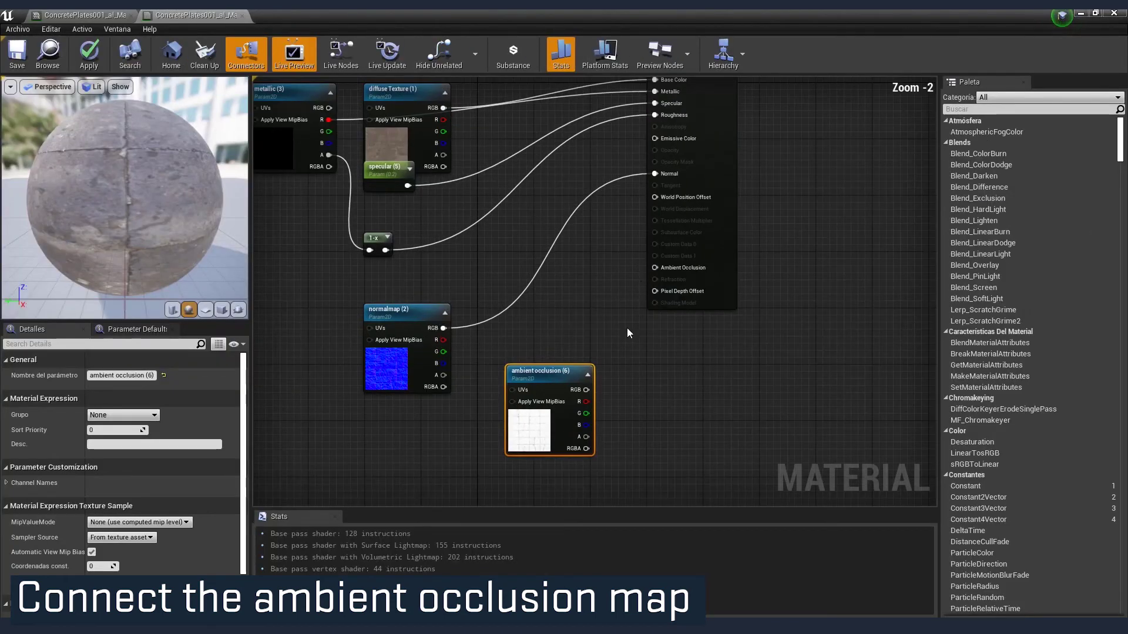
# Step: Connect the AO texture's RGB output to Ambient Occlusion and save the material
pyautogui.moveTo(586, 390); pyautogui.dragTo(655, 268)
pyautogui.click(682, 383)
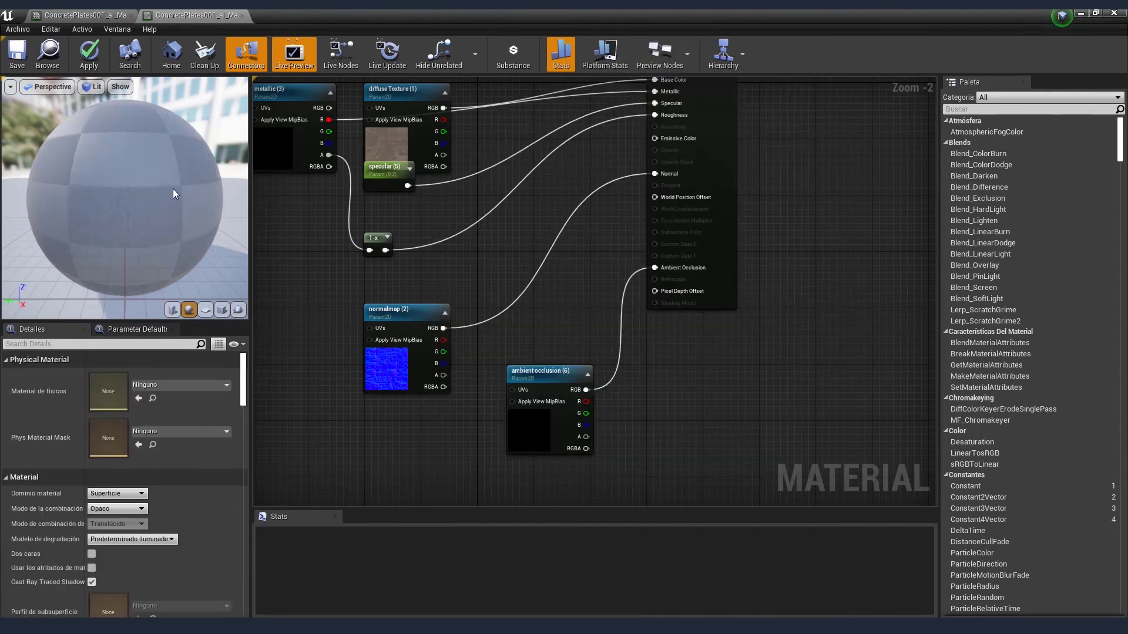
pyautogui.click(10, 45)
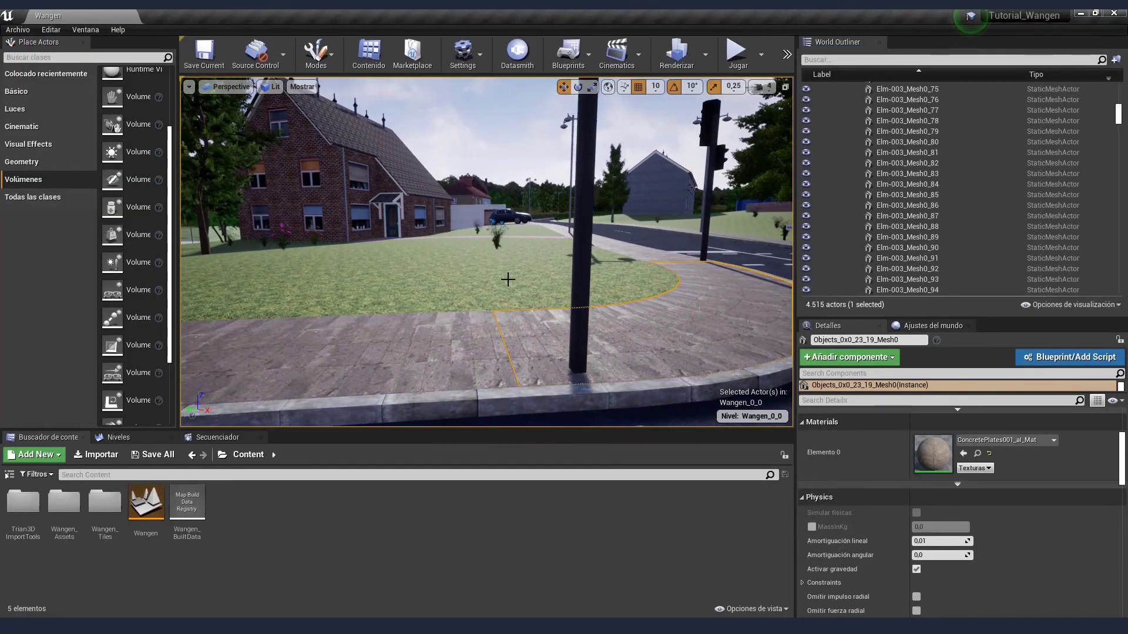
# Step: Select the road and open its Asphalt10_col_Mat material instance
pyautogui.scroll(-4, 478, 306)
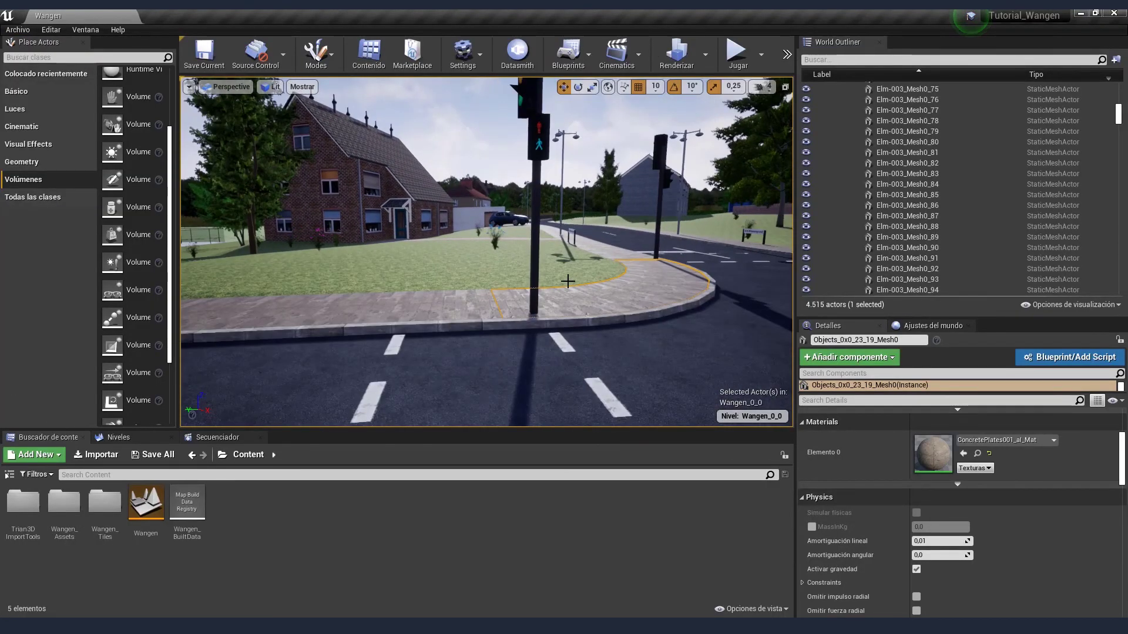
pyautogui.moveTo(567, 282); pyautogui.dragTo(578, 284, button='right')
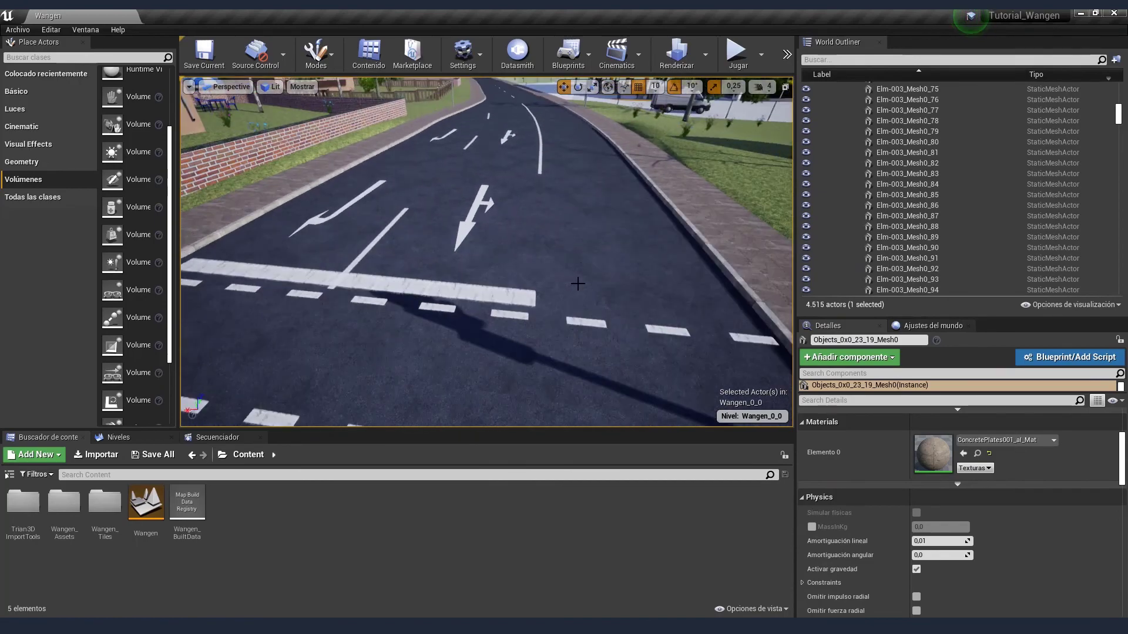
pyautogui.click(581, 276)
pyautogui.doubleClick(932, 448)
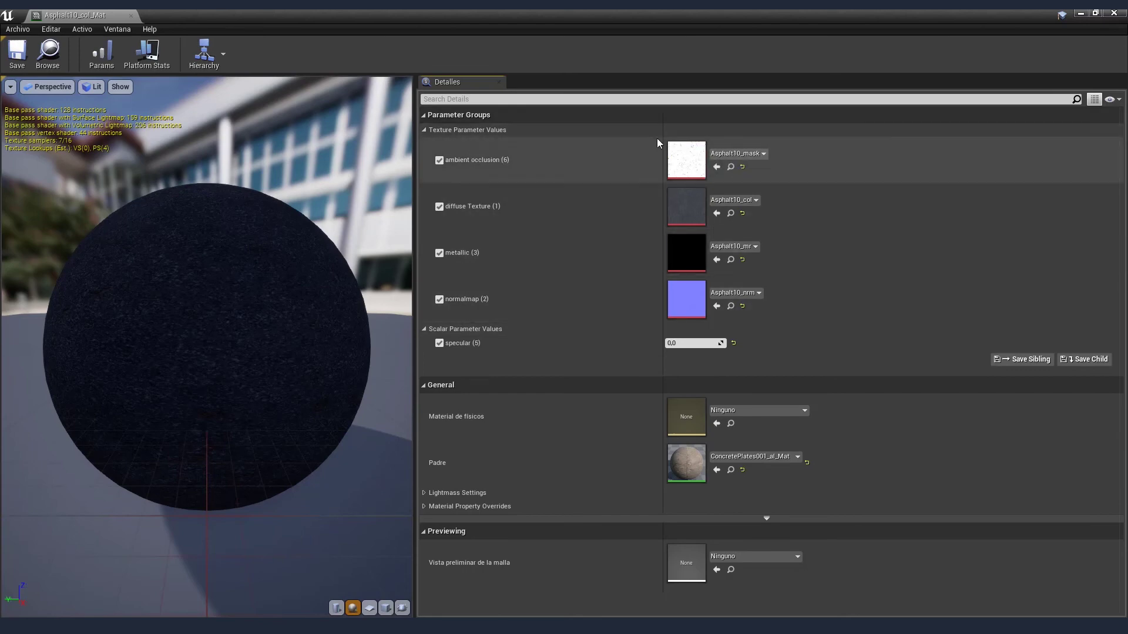
pyautogui.moveTo(315, 282); pyautogui.dragTo(358, 270)
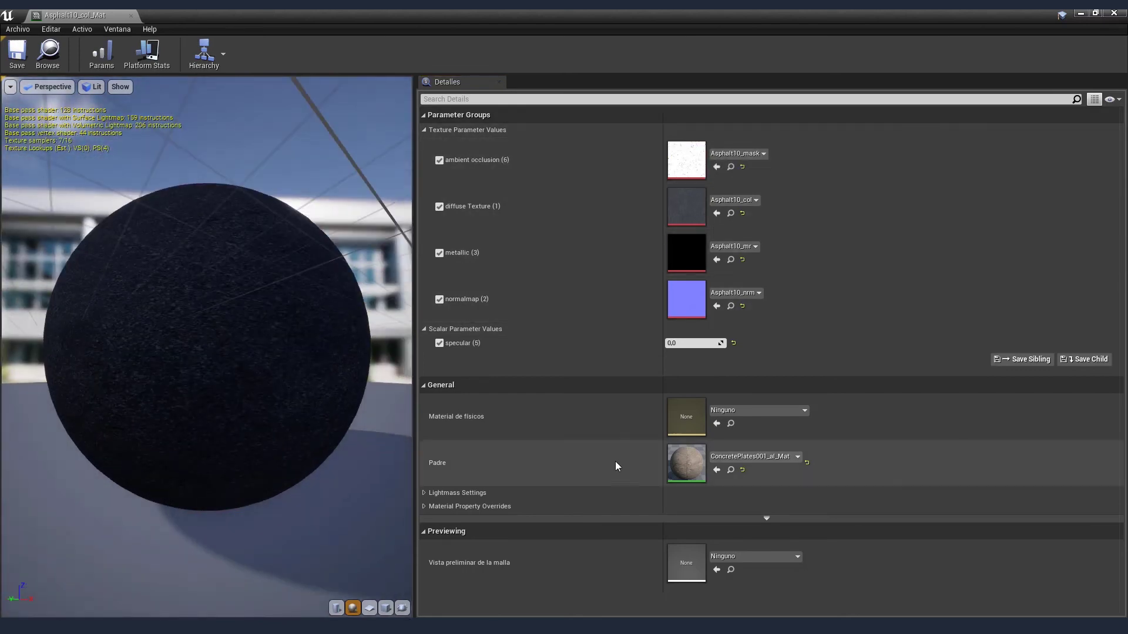
# Step: Override the asphalt's specular value to 0,161905 and save the material instance
pyautogui.click(694, 344)
pyautogui.moveTo(695, 343); pyautogui.dragTo(699, 343)
pyautogui.moveTo(280, 346); pyautogui.dragTo(2, 90)
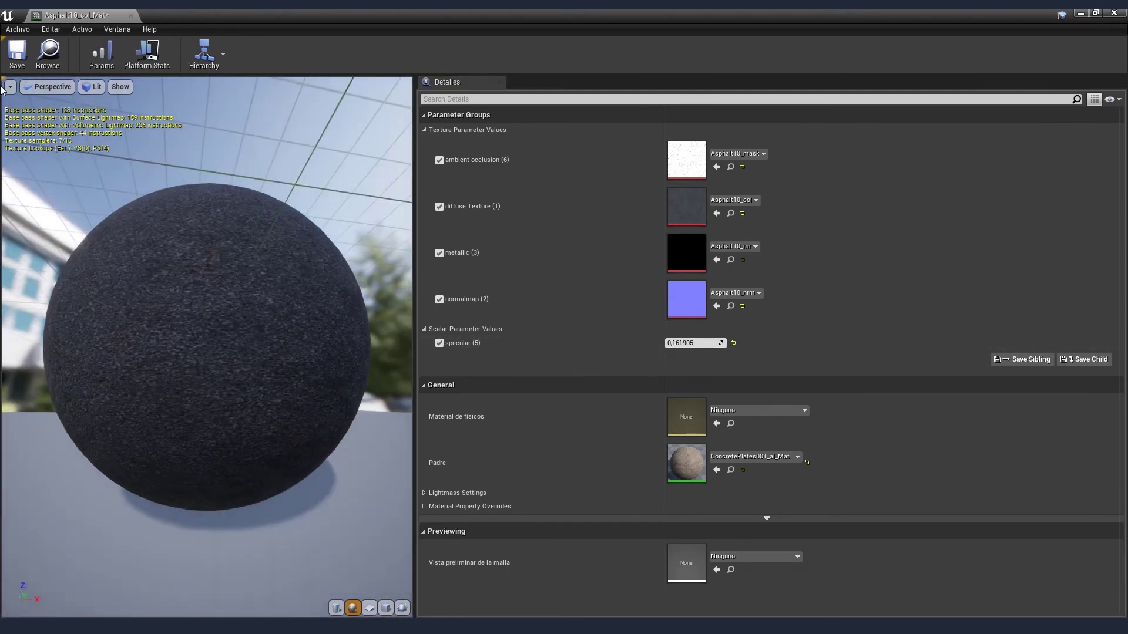
pyautogui.click(17, 53)
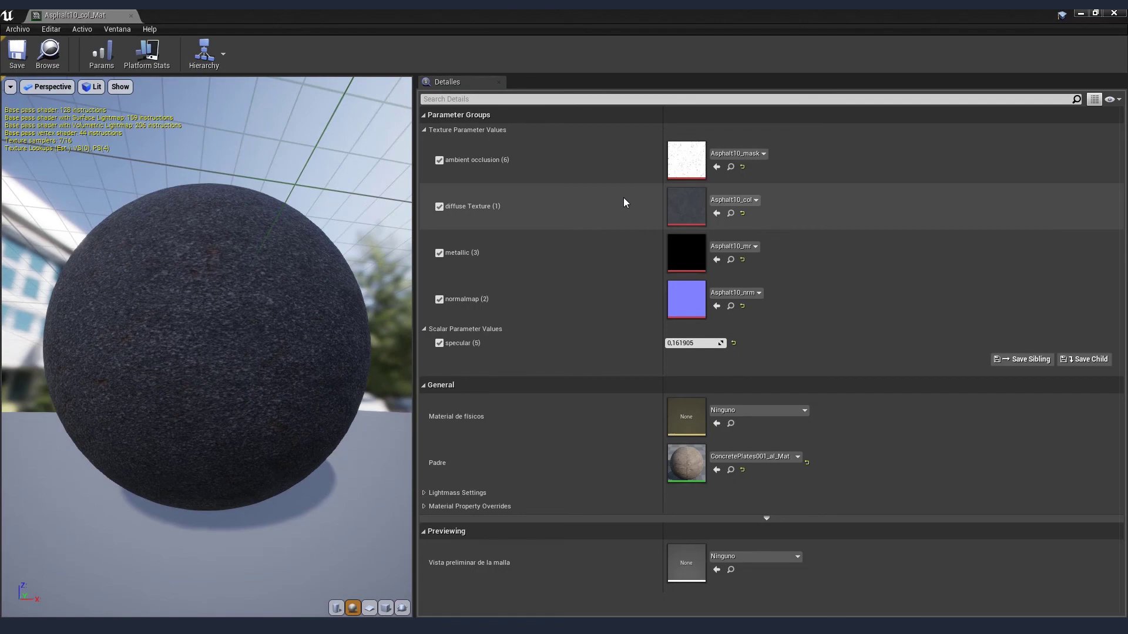
# Step: Close the material editor and fly along a Wangen street toward the junction
pyautogui.click(1114, 13)
pyautogui.press('s')
pyautogui.moveTo(499, 339); pyautogui.dragTo(282, 286, button='right')
pyautogui.moveTo(470, 329); pyautogui.dragTo(488, 326, button='right')
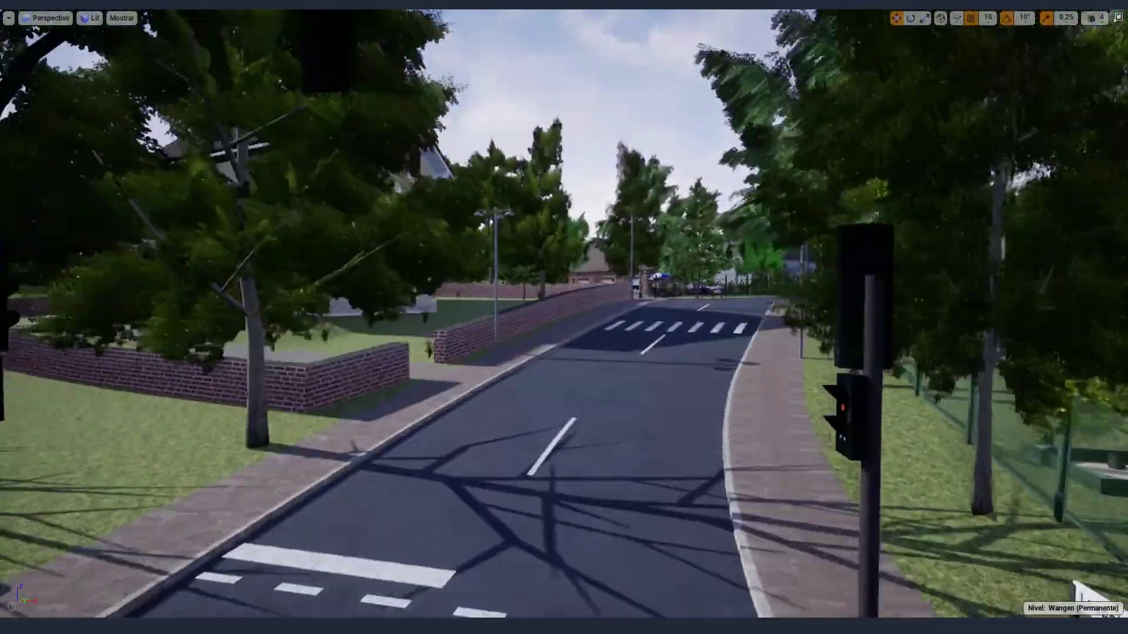
pyautogui.press('w')
pyautogui.moveTo(564, 317)
pyautogui.mouseDown(button='right')
pyautogui.moveTo(587, 294)
pyautogui.moveTo(647, 282)
pyautogui.moveTo(664, 305)
pyautogui.moveTo(565, 347)
pyautogui.moveTo(561, 300)
pyautogui.moveTo(573, 326)
pyautogui.moveTo(555, 306)
pyautogui.mouseUp(button='right')
pyautogui.press('w')
pyautogui.press('w')
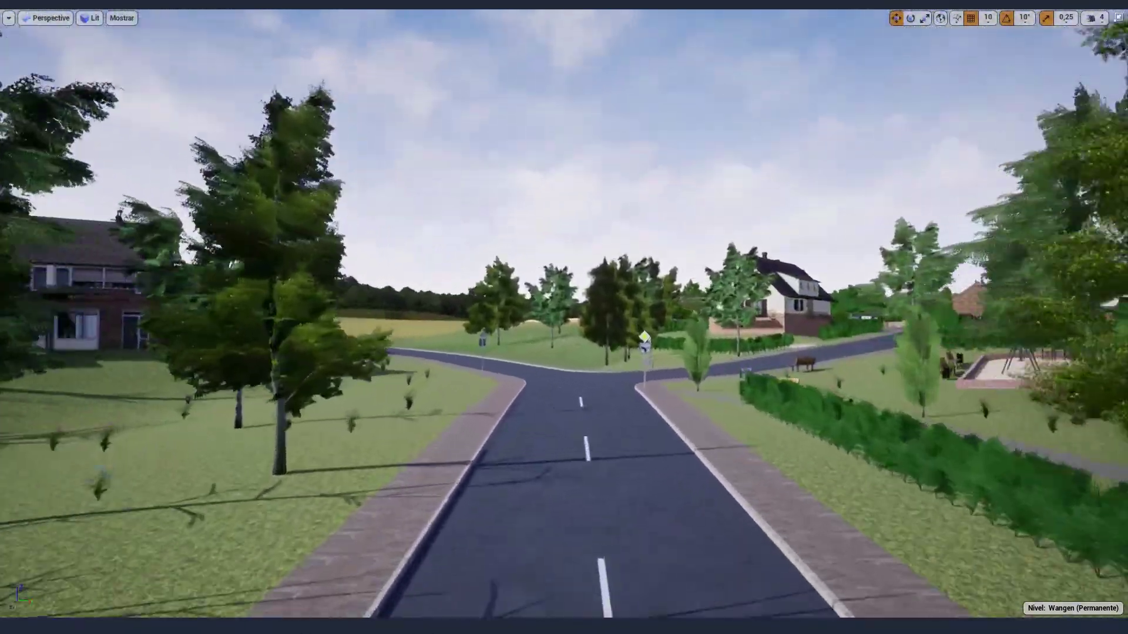